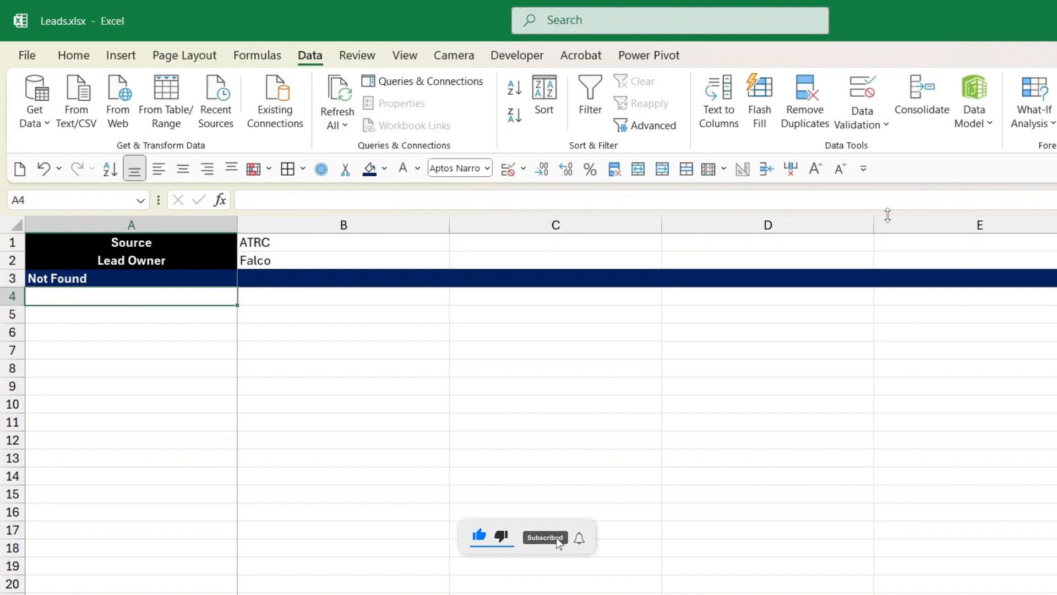
Clear the Source and Lead Owner filter selections in cells B1 and B2
left_click(300, 262)
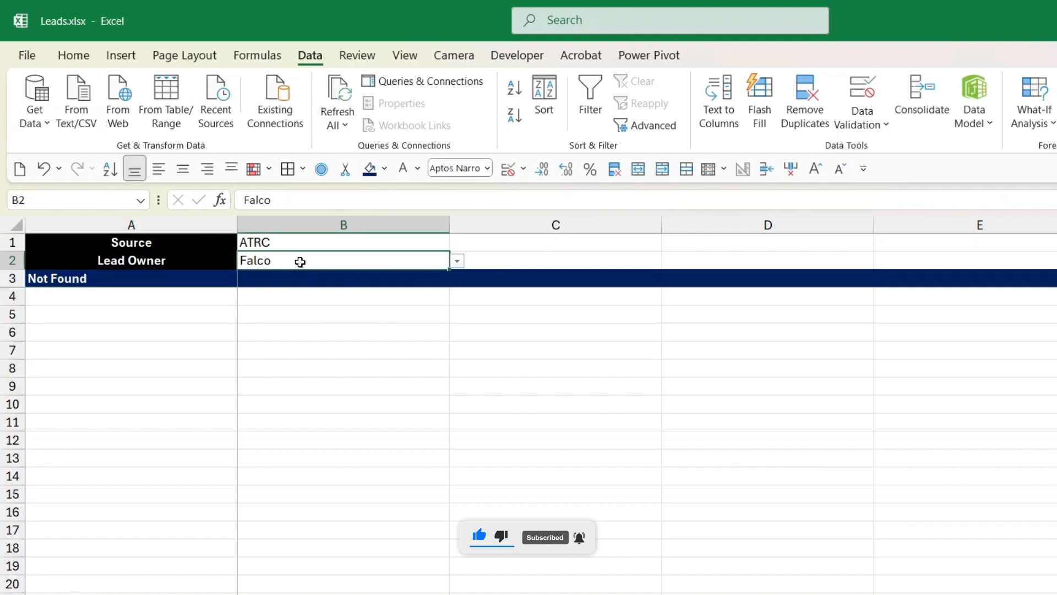
left_click(110, 273)
left_click(330, 245)
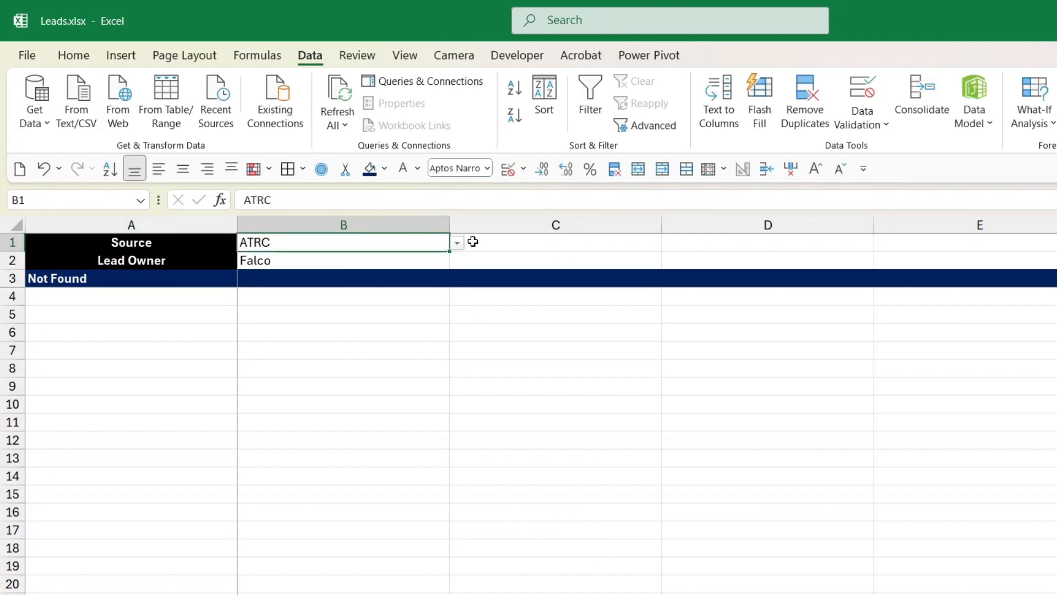
key("shift+Down")
key("Delete")
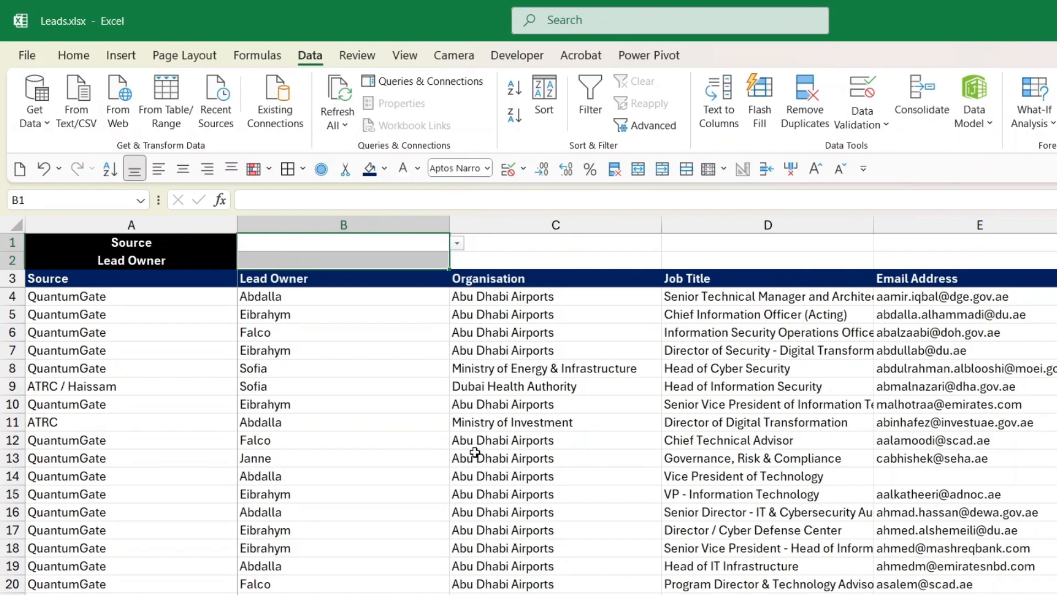
Look over the unfiltered leads list and set the Source filter to QuantumGate
left_click(474, 452)
left_click(341, 384)
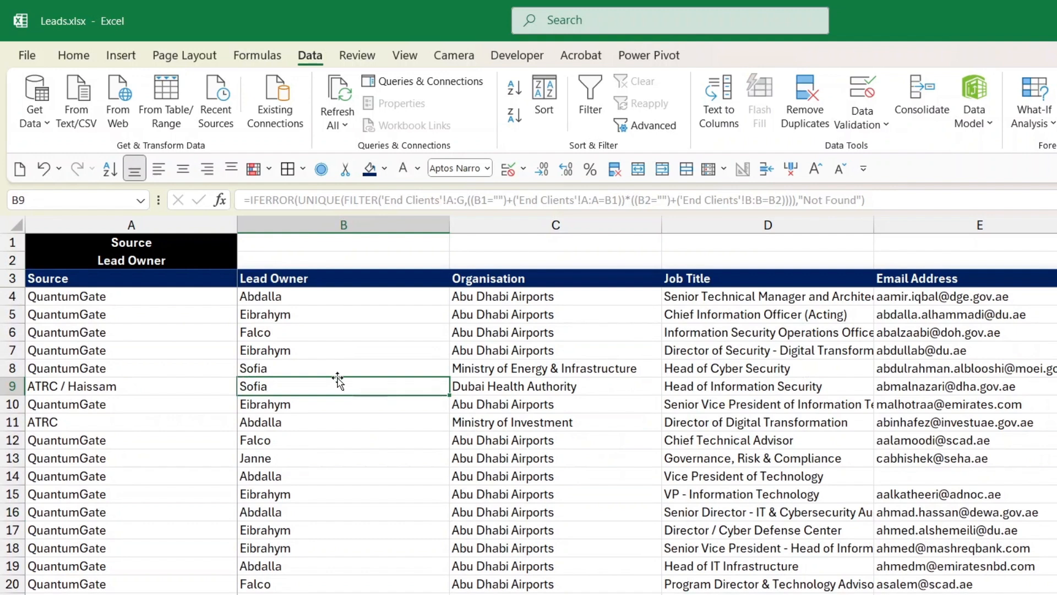
left_click(58, 422)
left_click(348, 243)
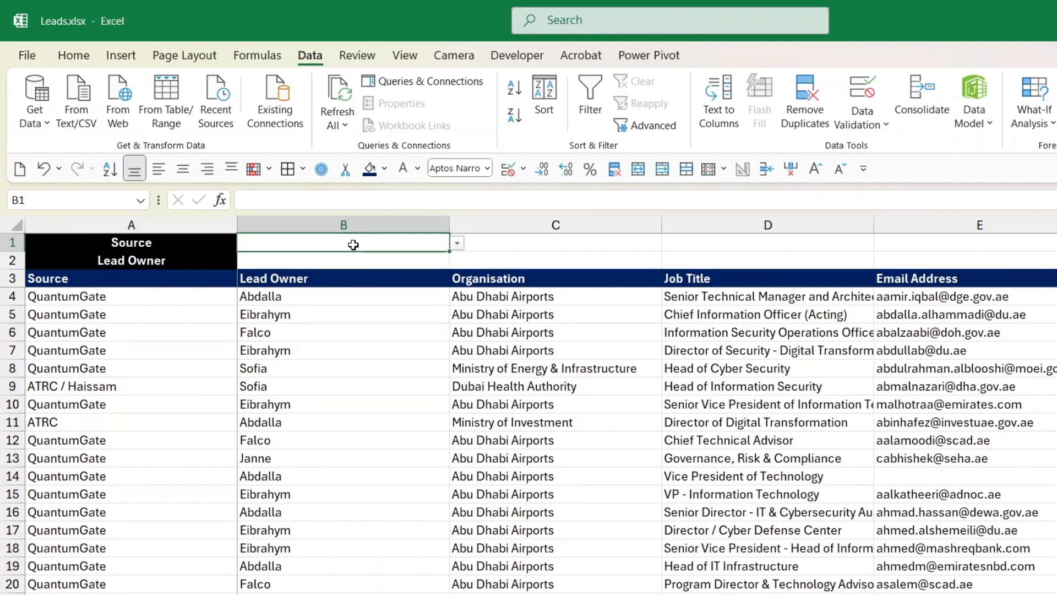
left_click(457, 243)
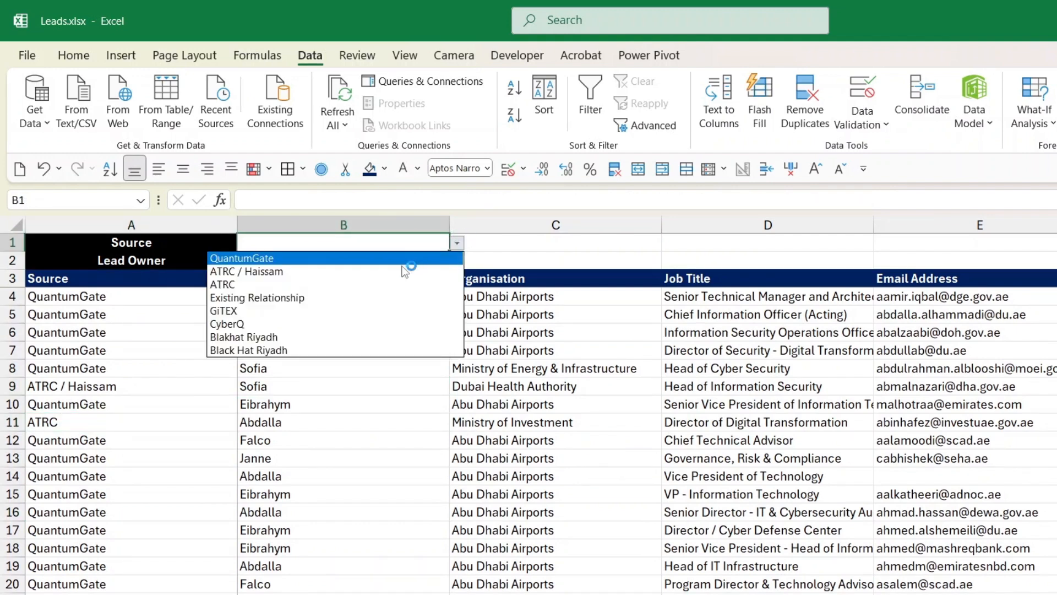
left_click(354, 259)
left_click(415, 401)
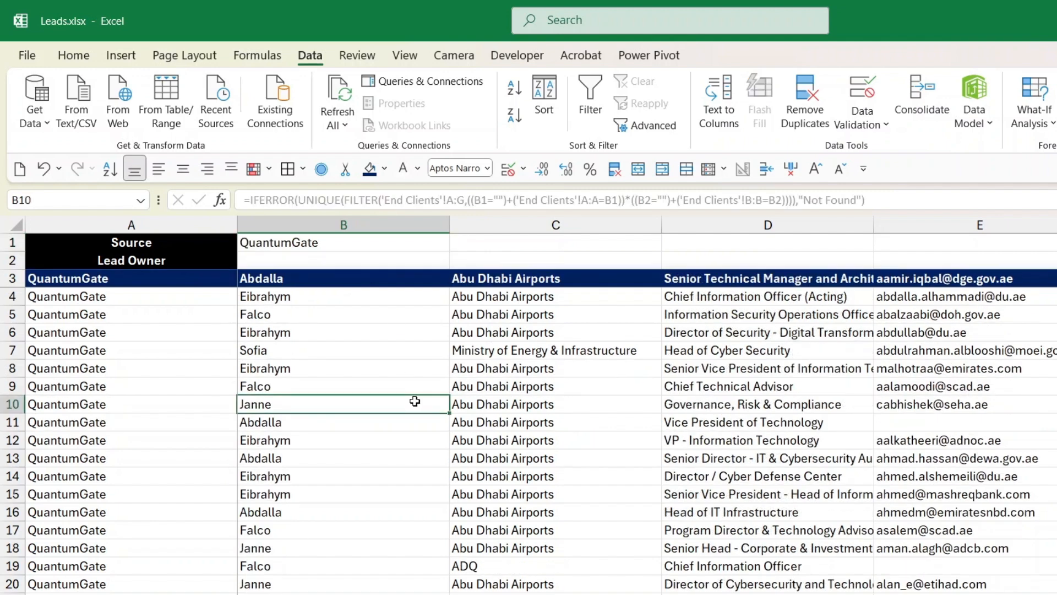
Set the Lead Owner filter to the seventh entry in its list and scan the filtered leads
mouse_move(431, 258)
left_mouse_down()
mouse_move(452, 257)
mouse_move(427, 262)
left_mouse_up()
left_click(457, 261)
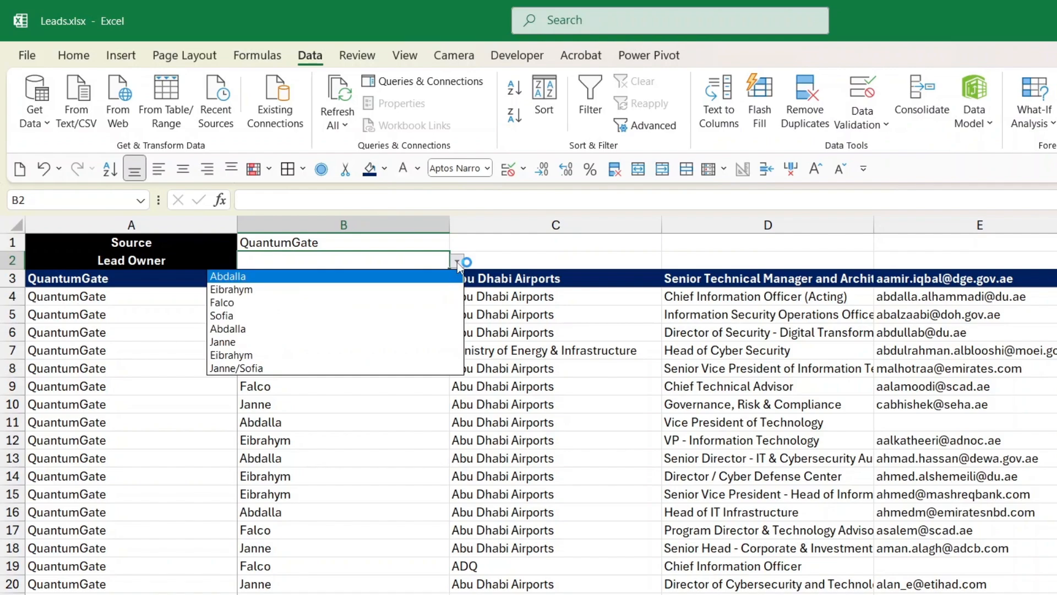
left_click(268, 355)
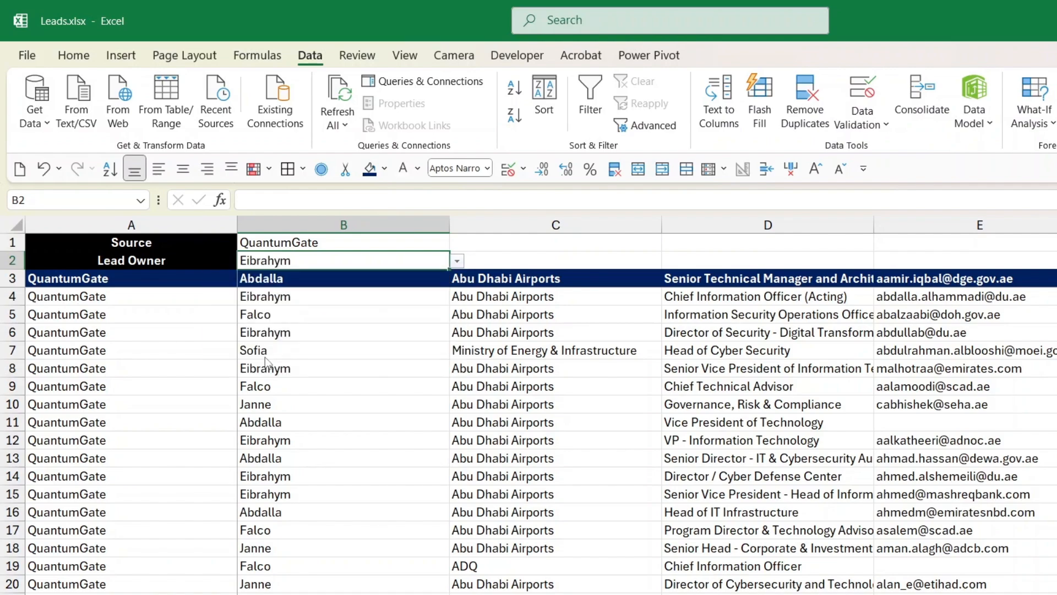
left_click(268, 356)
left_click(303, 428)
scroll(302, 433, "down", 2)
scroll(302, 434, "down", 2)
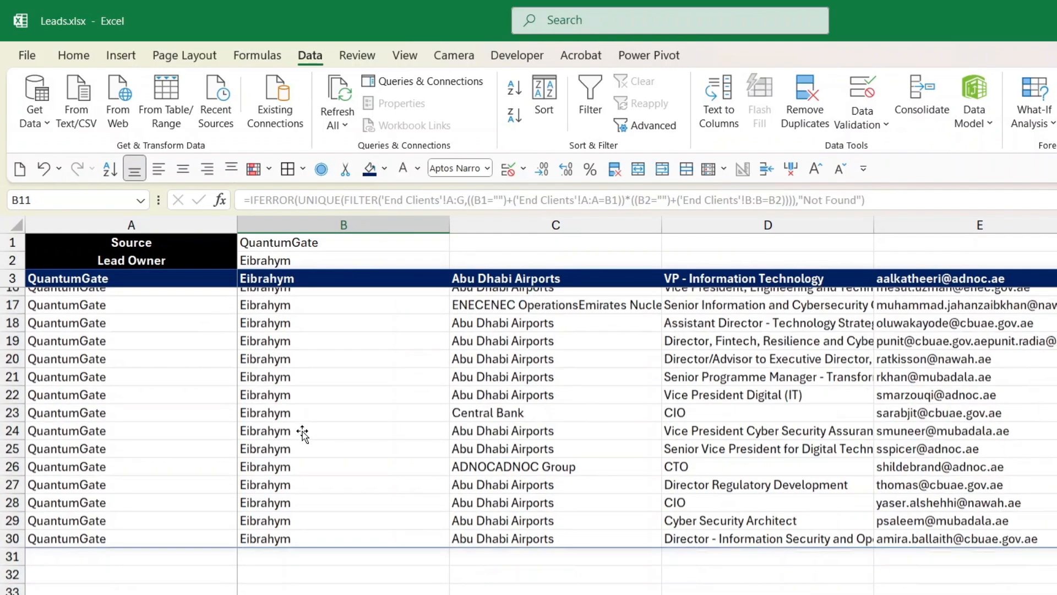
scroll(299, 434, "up", 5)
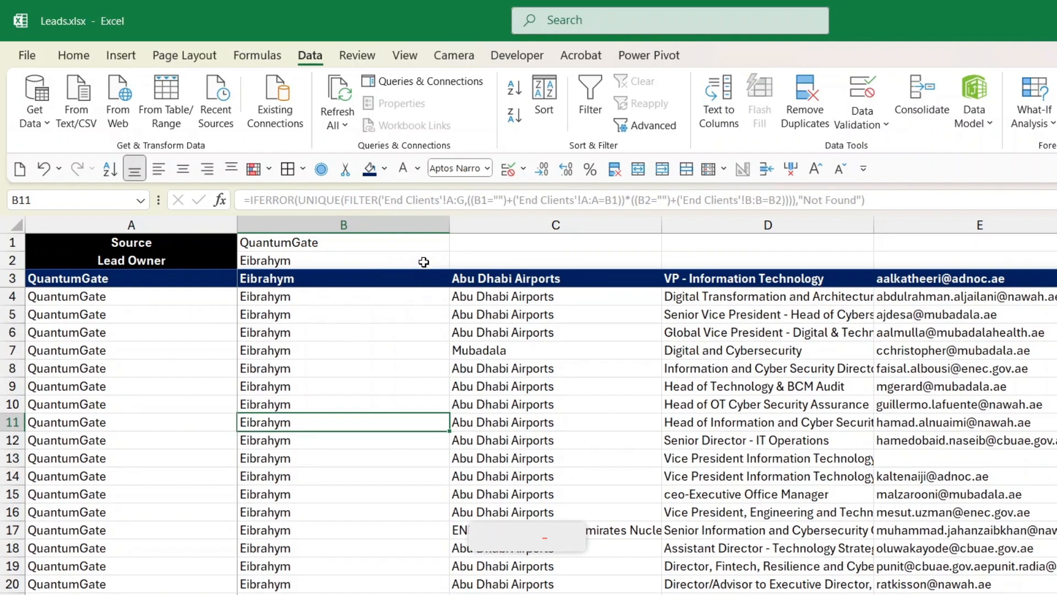
Change the Lead Owner filter to the fourth entry in its list and check the resulting rows
left_click(424, 261)
left_click(457, 261)
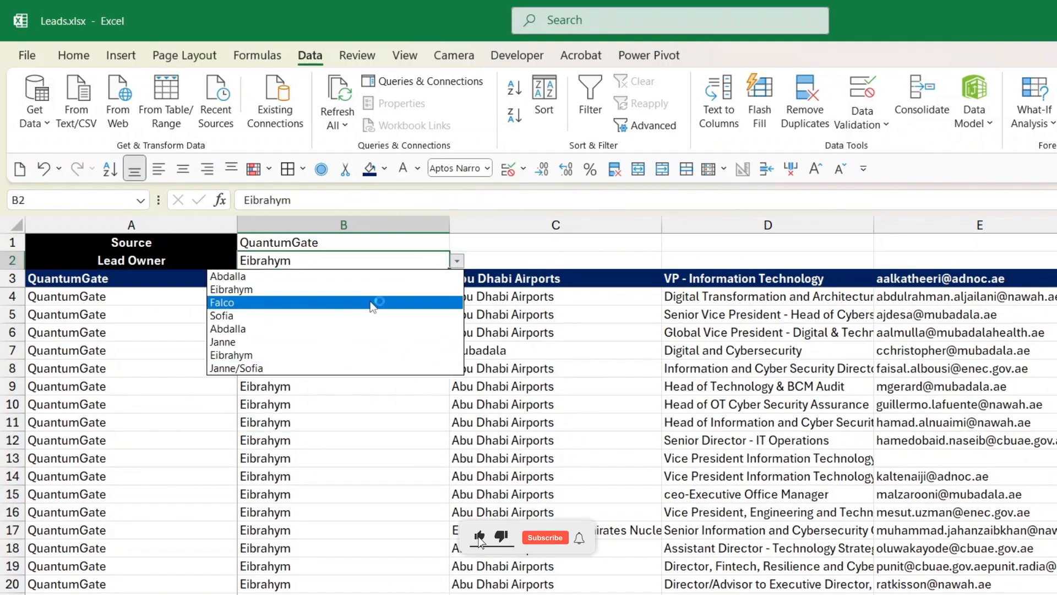
left_click(341, 315)
left_click(318, 369)
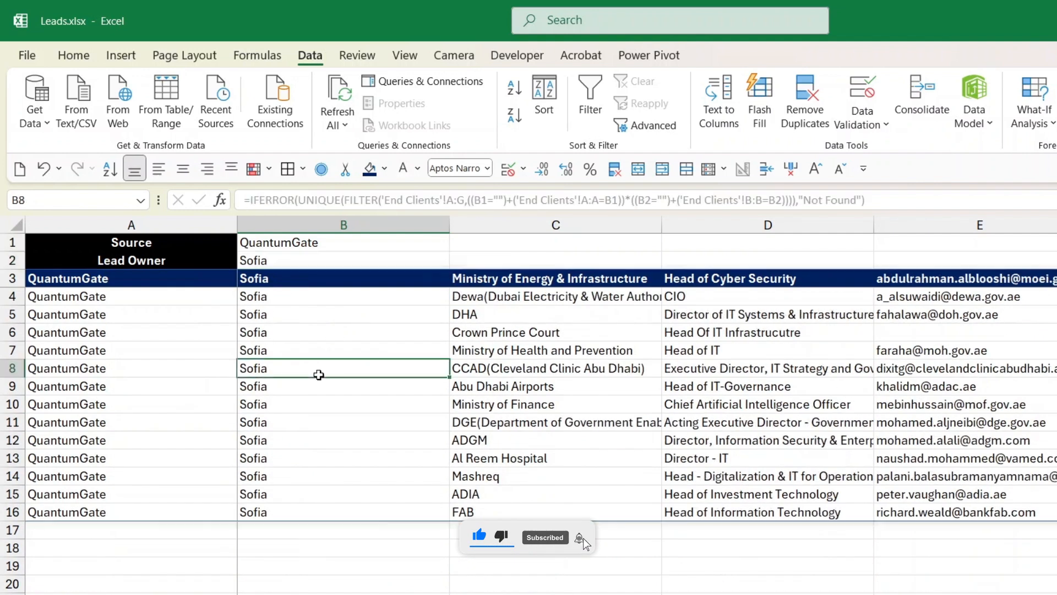
scroll(317, 372, "down", 1)
scroll(317, 371, "up", 1)
Change the Source filter in B1 to CyberQ, keeping the chosen lead owner
left_click_drag(420, 246, 450, 240)
left_click(456, 243)
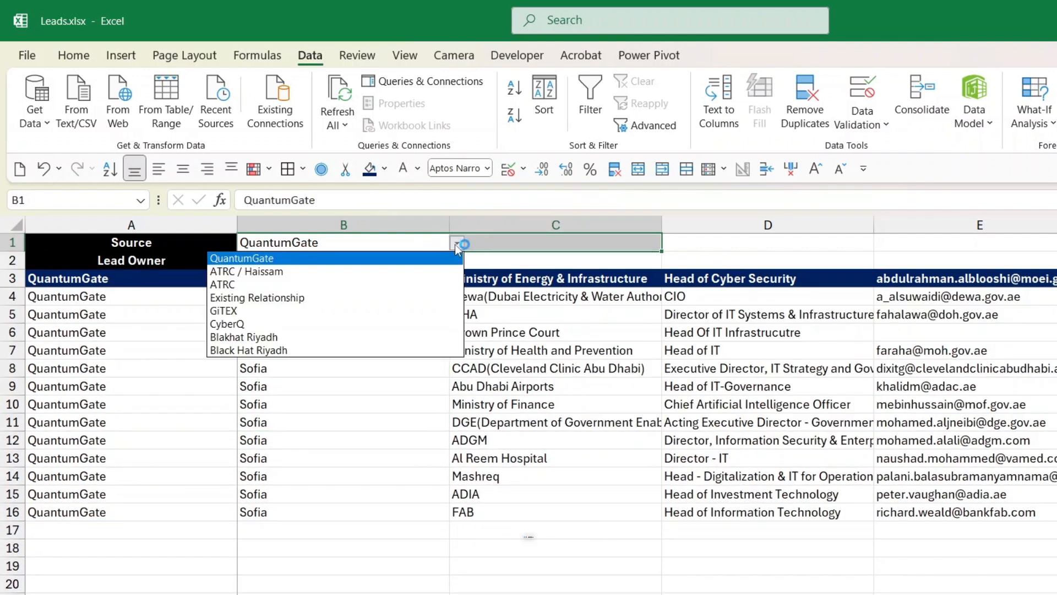
left_click(317, 325)
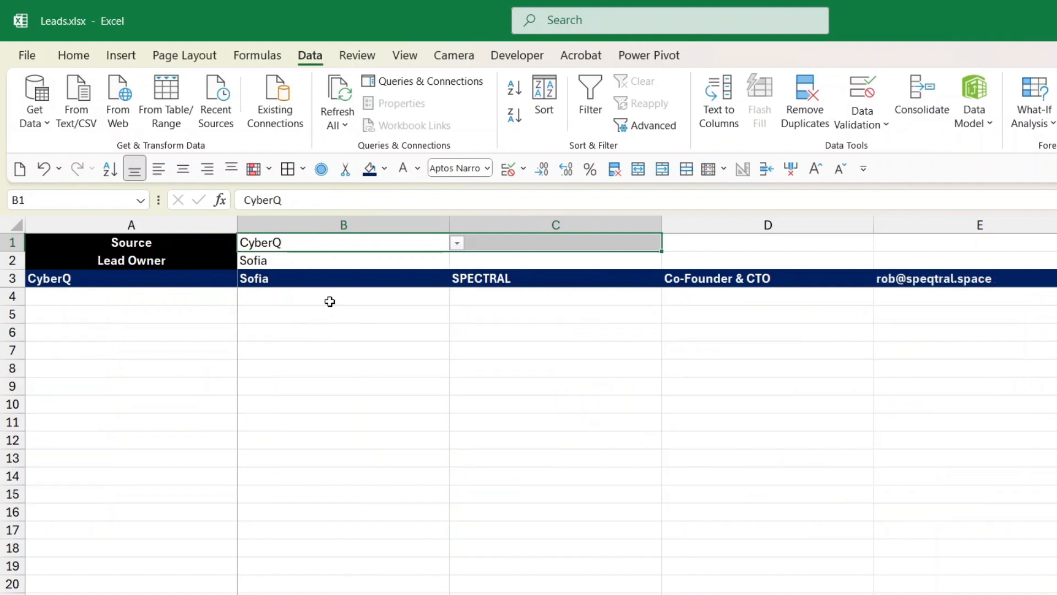
left_click(347, 309)
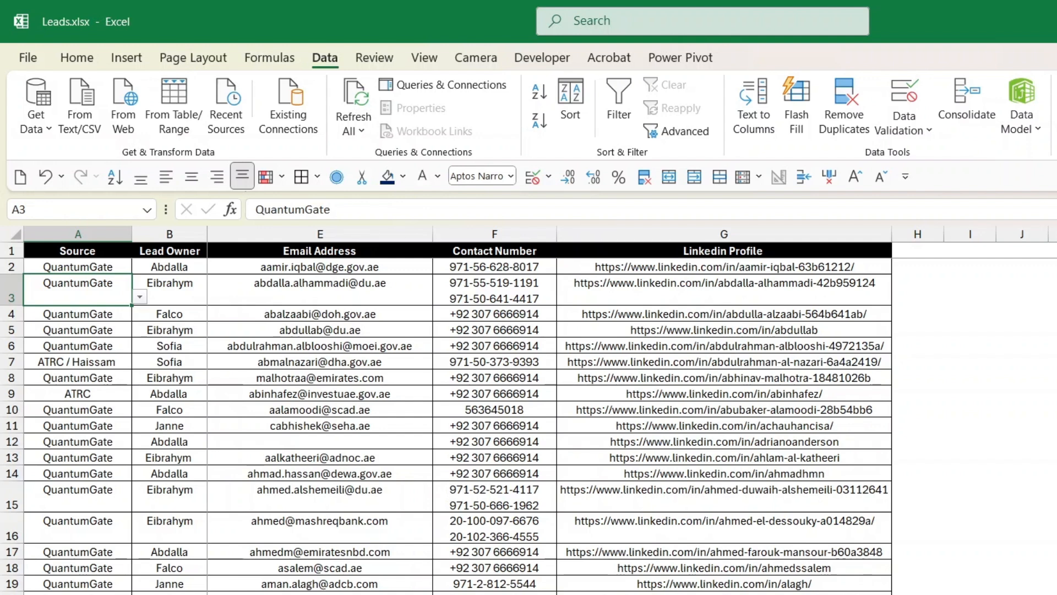
Examine the source data table's Source, Lead Owner, Email Address and Contact Number columns through to its last column
left_click(192, 561)
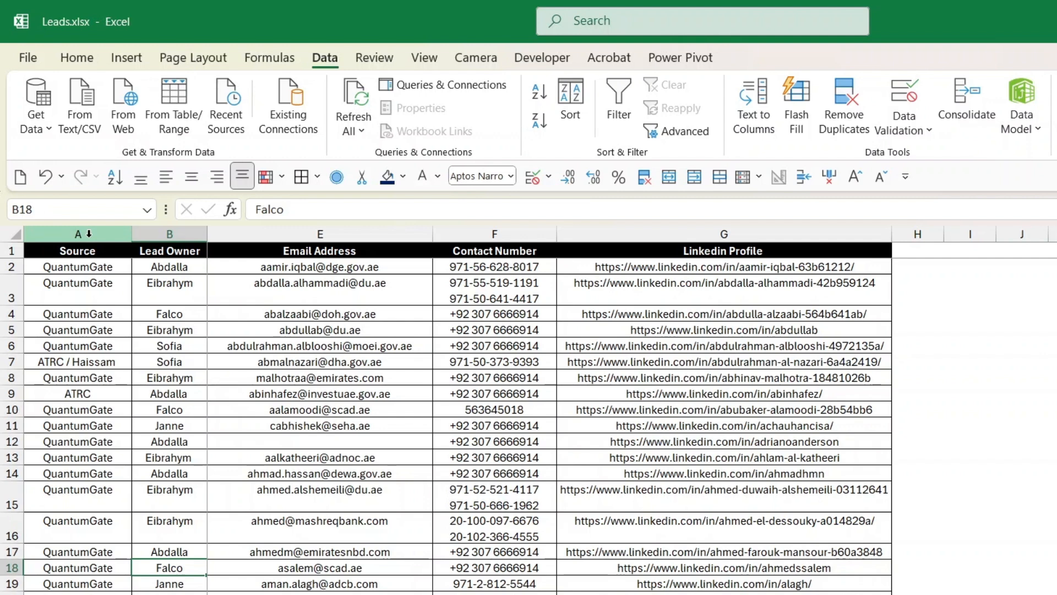
left_click(88, 233)
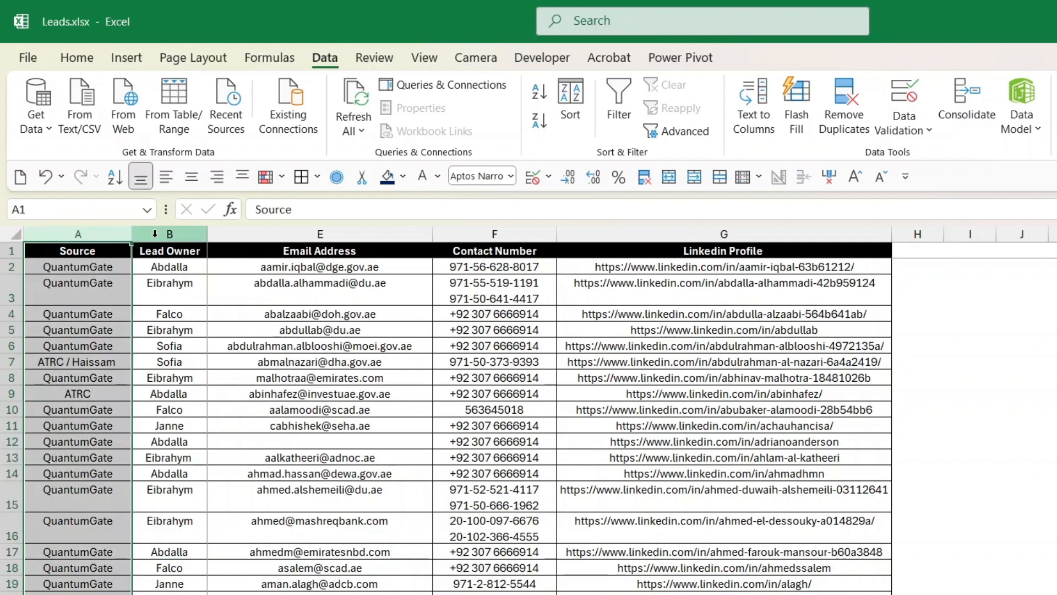
left_click(172, 234)
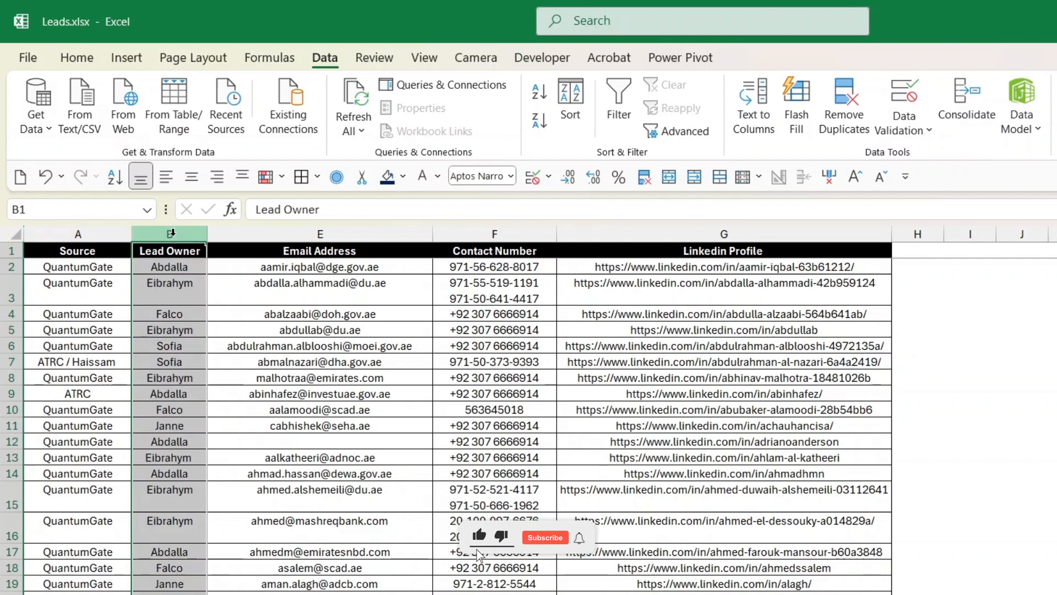
left_click(339, 263)
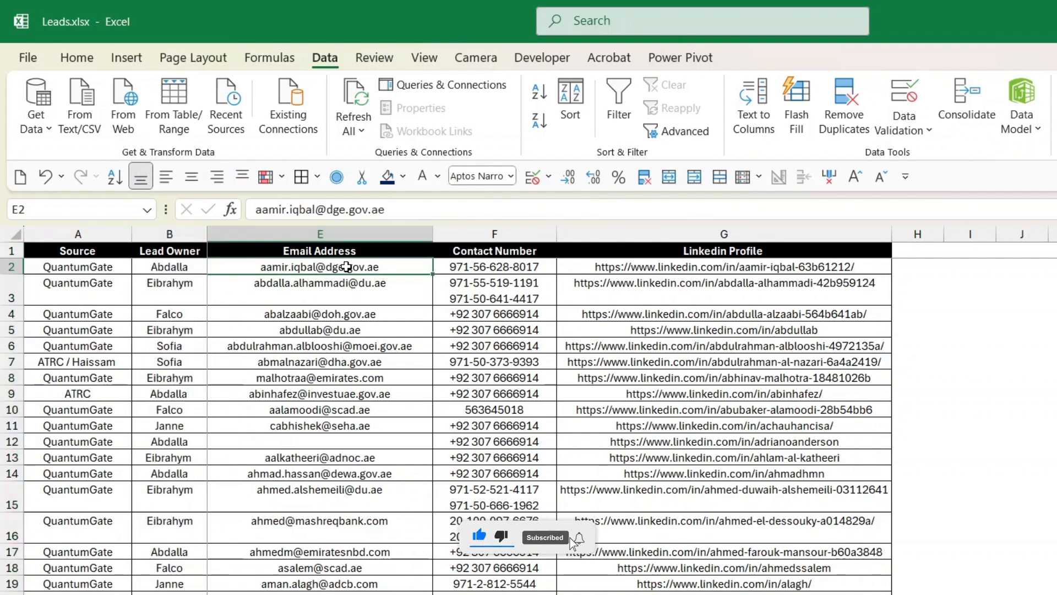
left_click(490, 228)
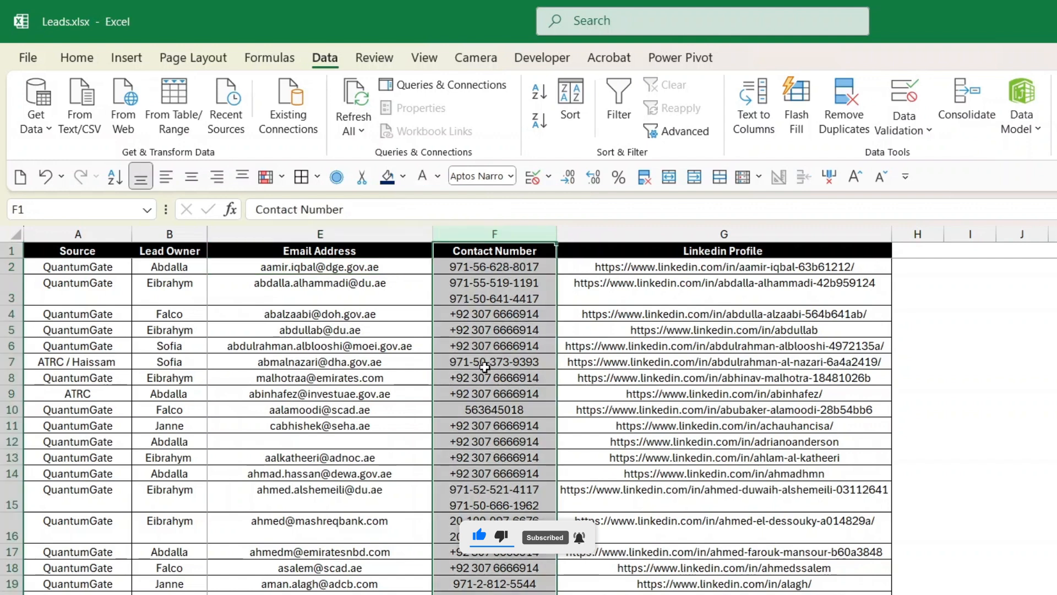
key("Right")
key("Right")
key("Right")
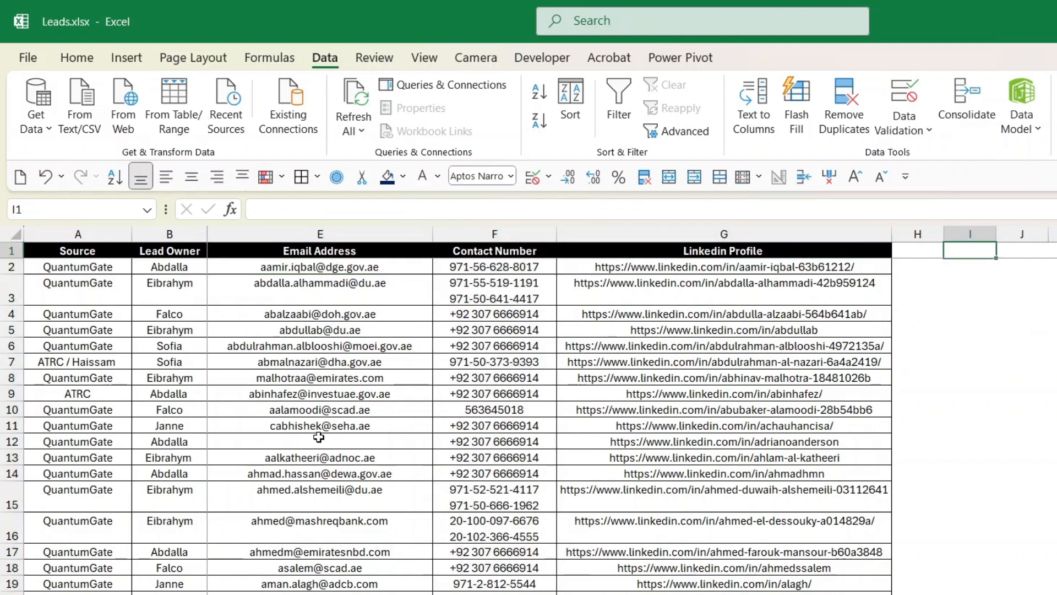
Return to the start of the source data table and review the Source and Lead Owner columns used as filter criteria
key("Left")
key("Left")
key("Left")
key("Left")
key("Left")
key("Left")
key("Left")
key("Left")
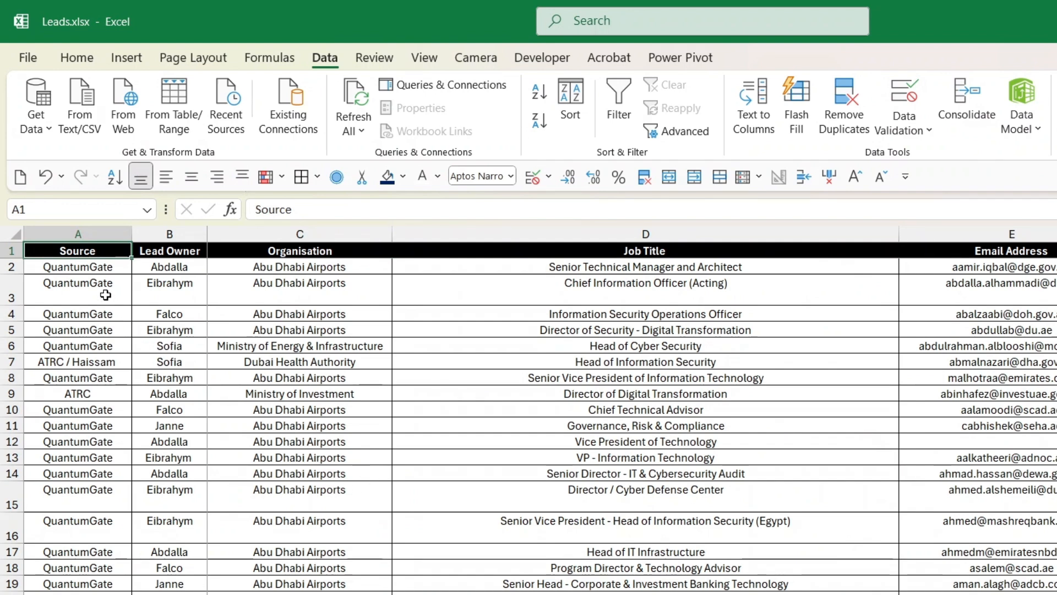
left_click(79, 233)
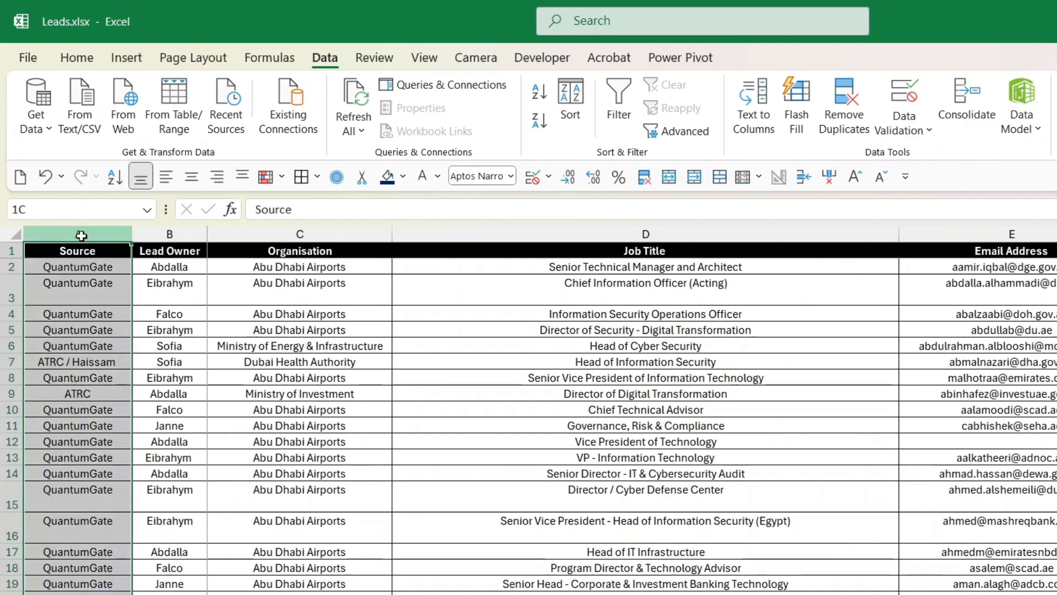
left_click(151, 233)
left_click(147, 343)
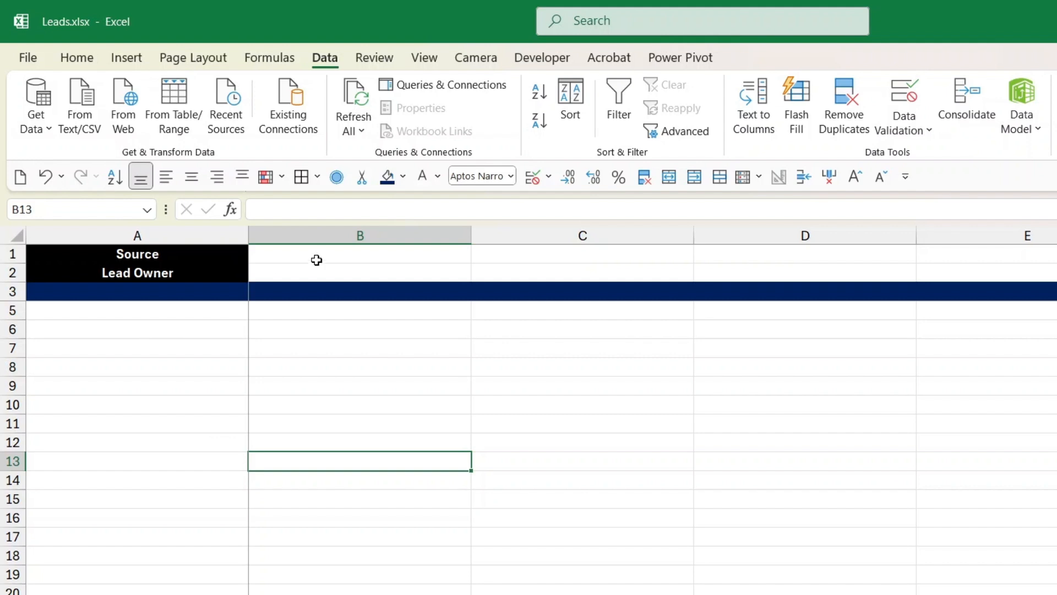
Examine the Source and Lead Owner criteria cells and the output area from row 3 down, and go to the blank sheet
left_click(333, 253)
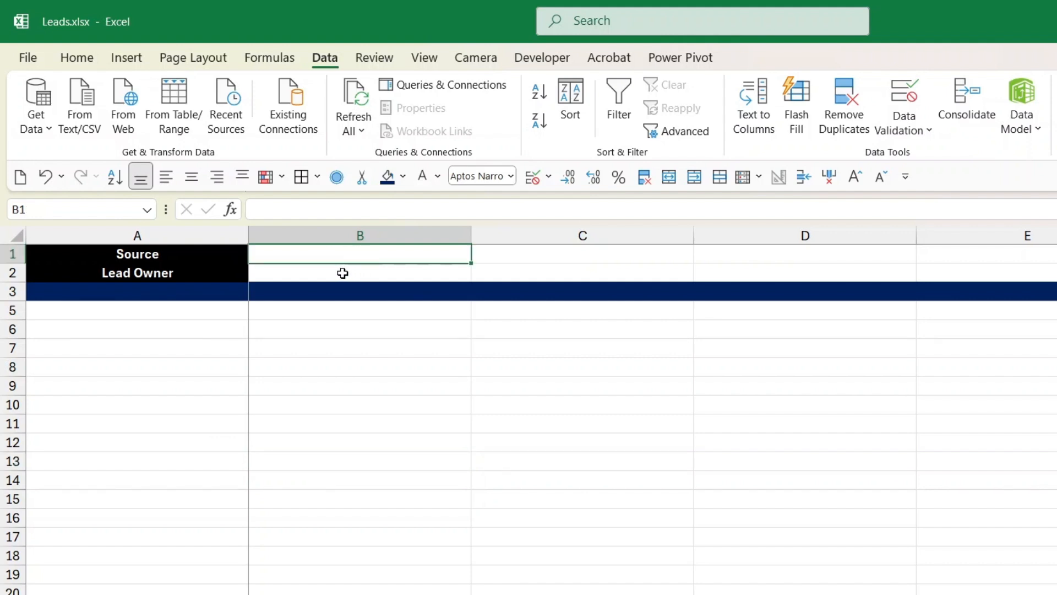
left_click(343, 272)
left_click_drag(77, 295, 1046, 554)
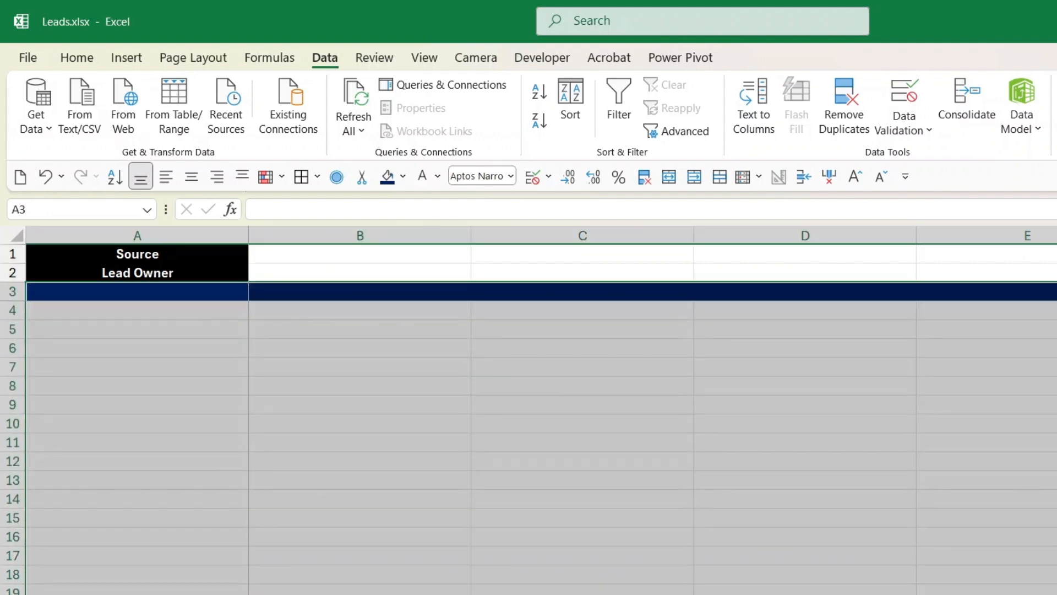
left_click(718, 490)
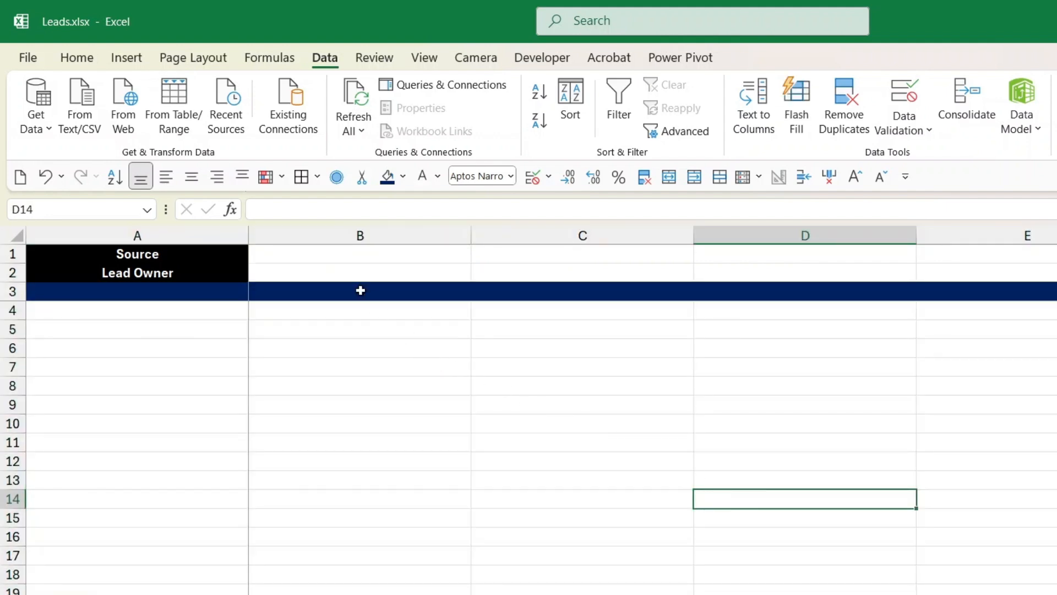
left_click(330, 260)
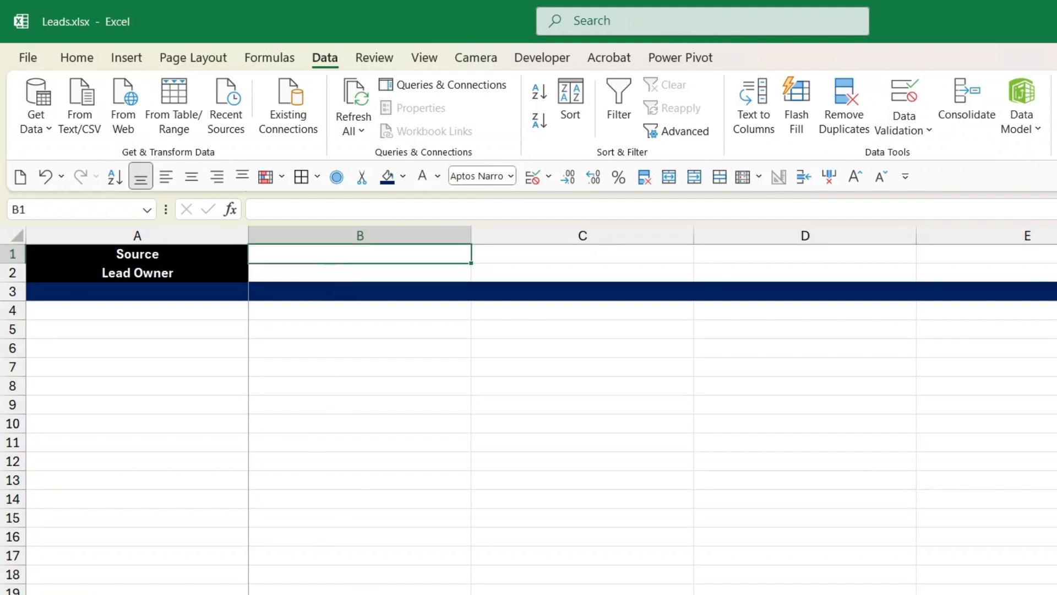
left_click(197, 255)
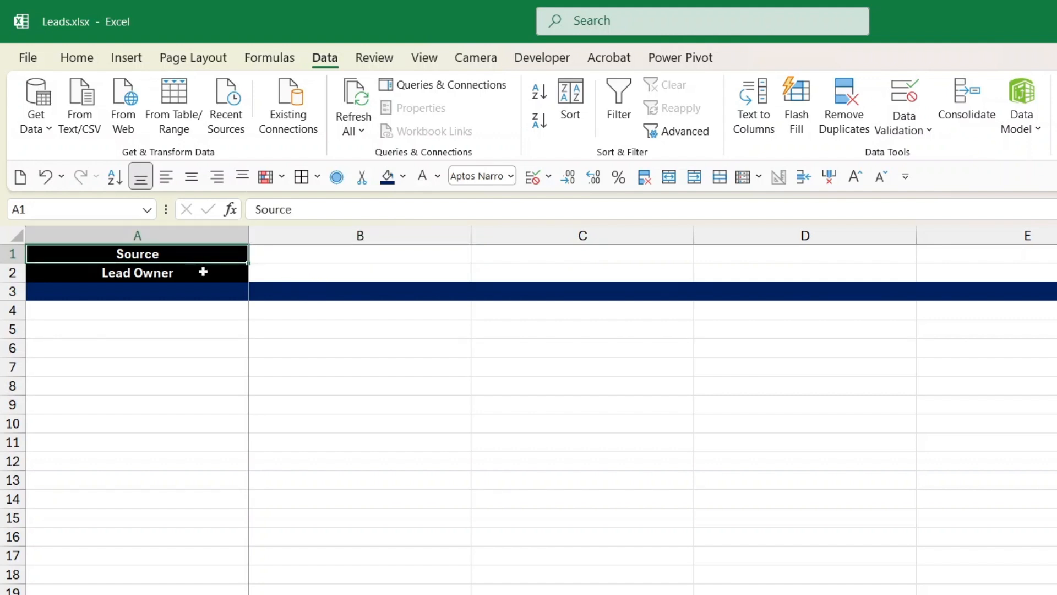
left_click(203, 271)
key("ctrl+Page_Down")
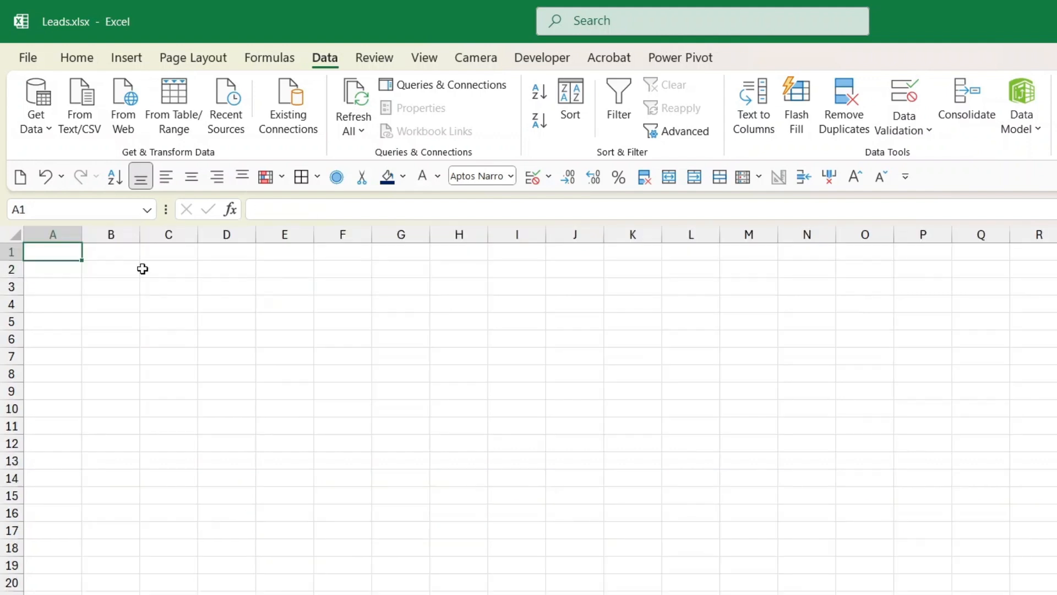
Try entering =sources in cell A1 of the blank sheet, and clear the cell
type("+")
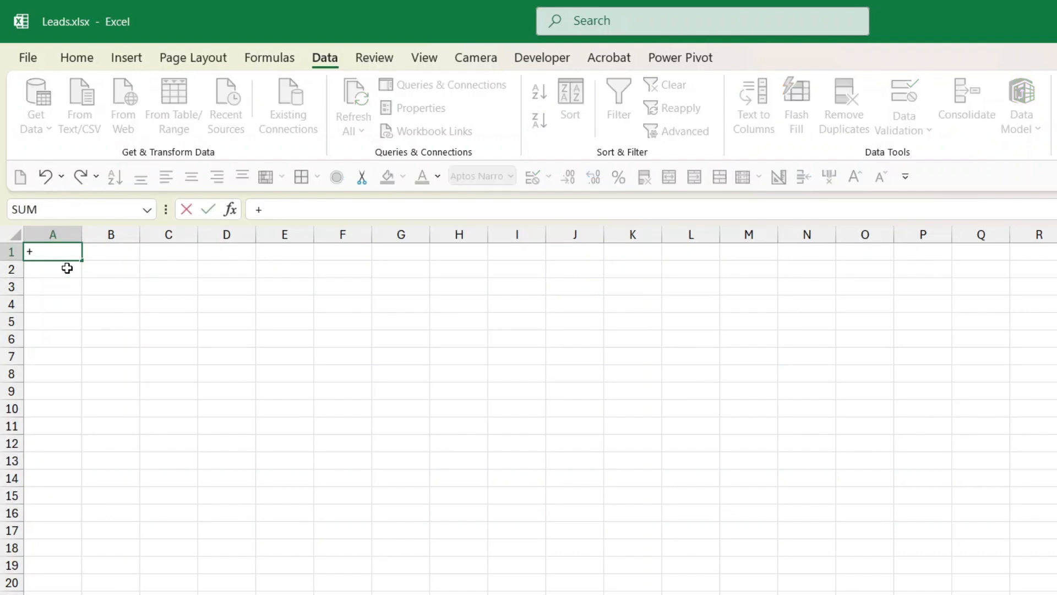
key("BackSpace")
type("=s")
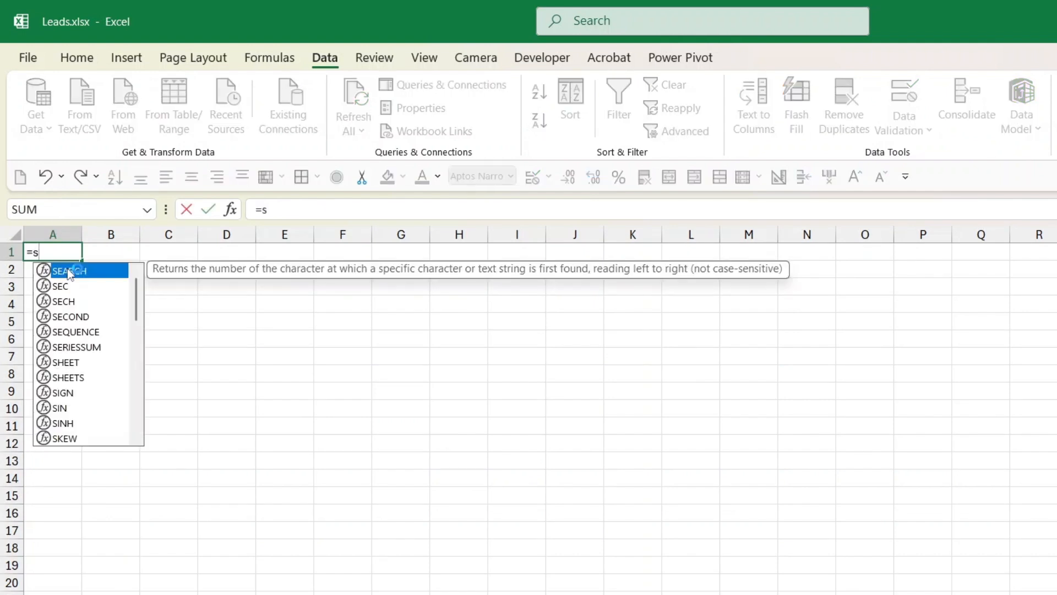
type("ources")
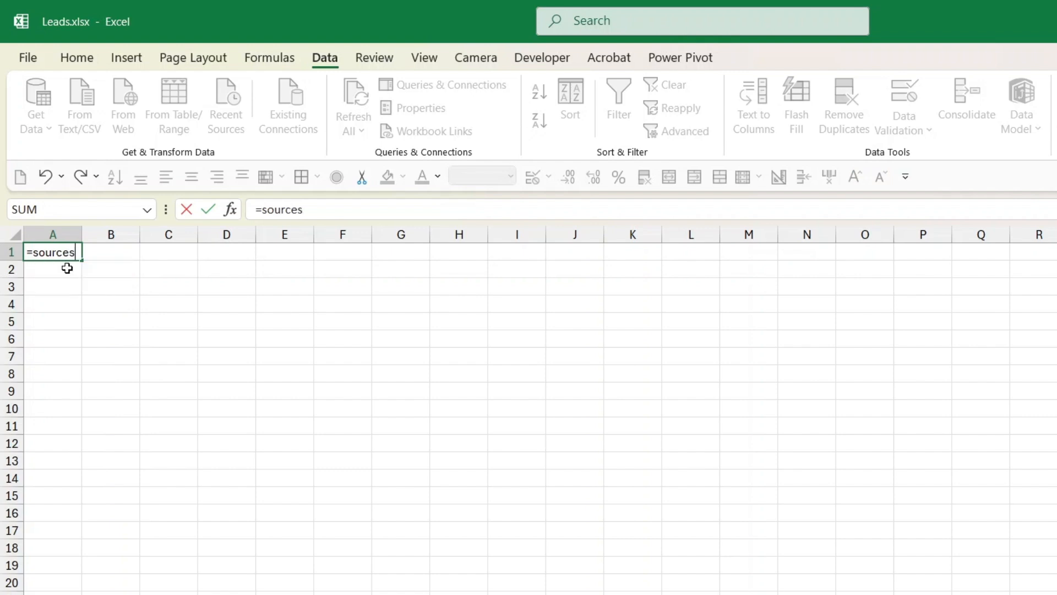
key("Return")
key("Up")
key("Delete")
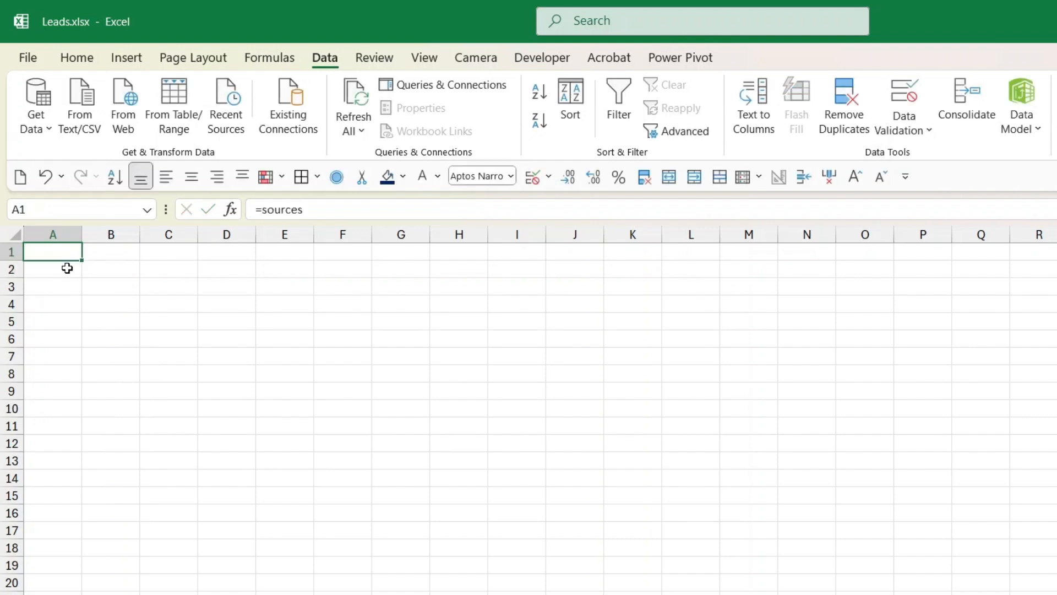
Enter =UNIQUE('End Clients'!A:A) in cell A1 of the blank sheet to list the distinct sources
type("=")
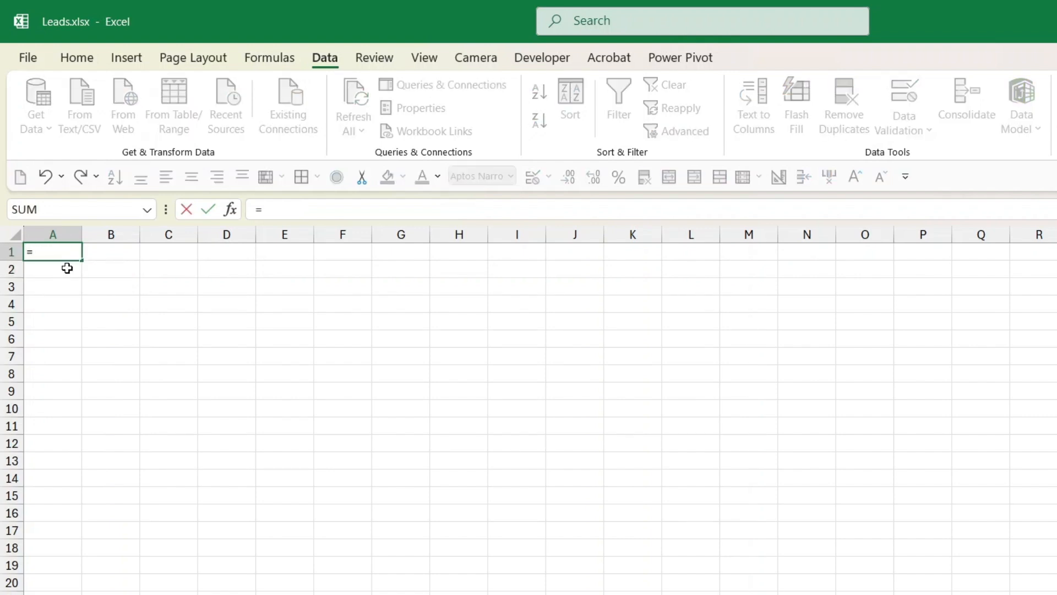
type("uni")
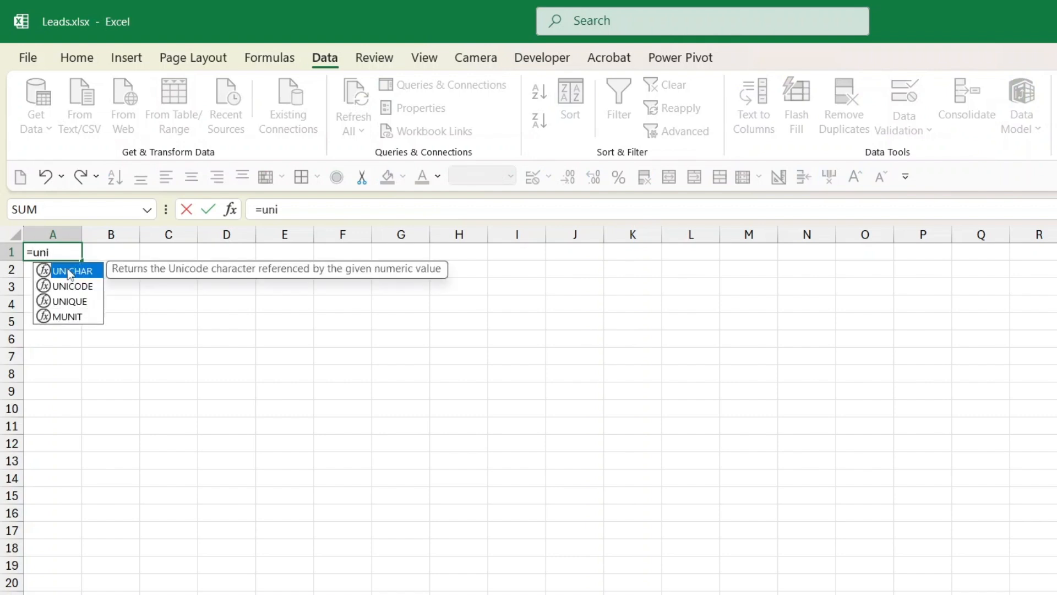
type("q")
key("Tab")
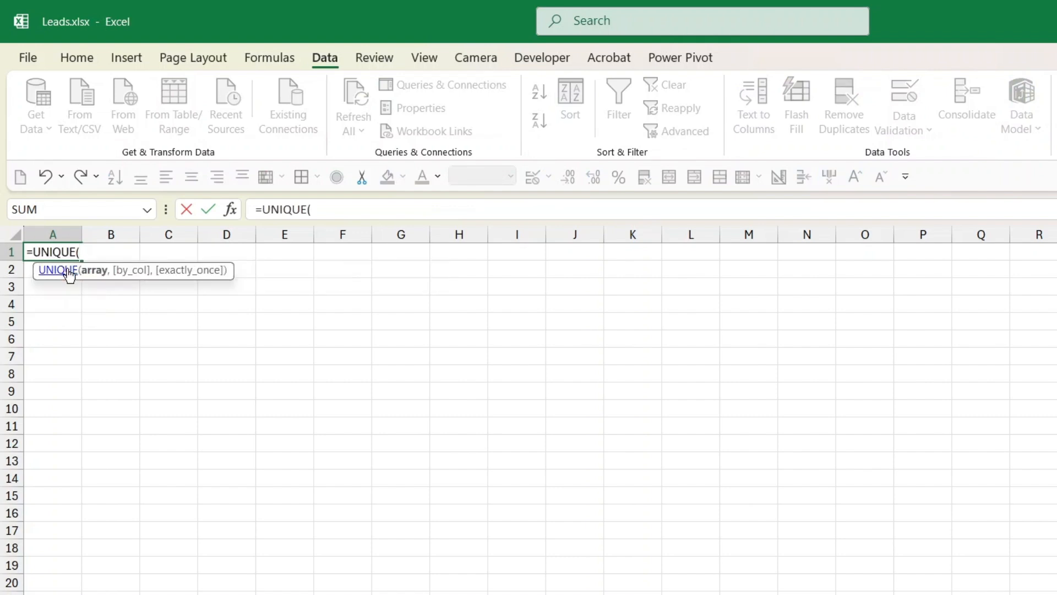
key("ctrl+Page_Up")
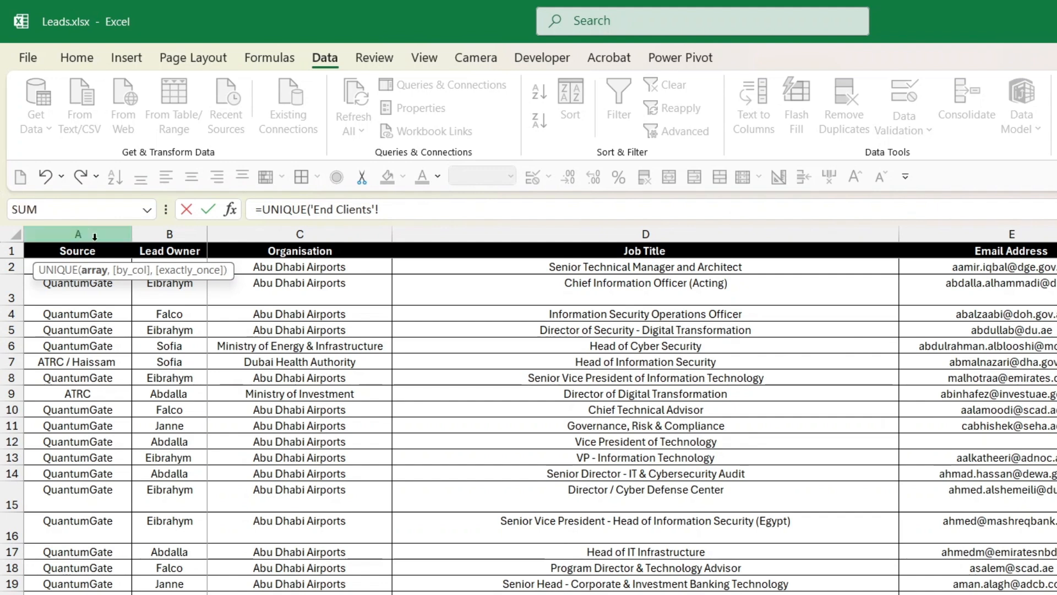
left_click(80, 234)
key("Return")
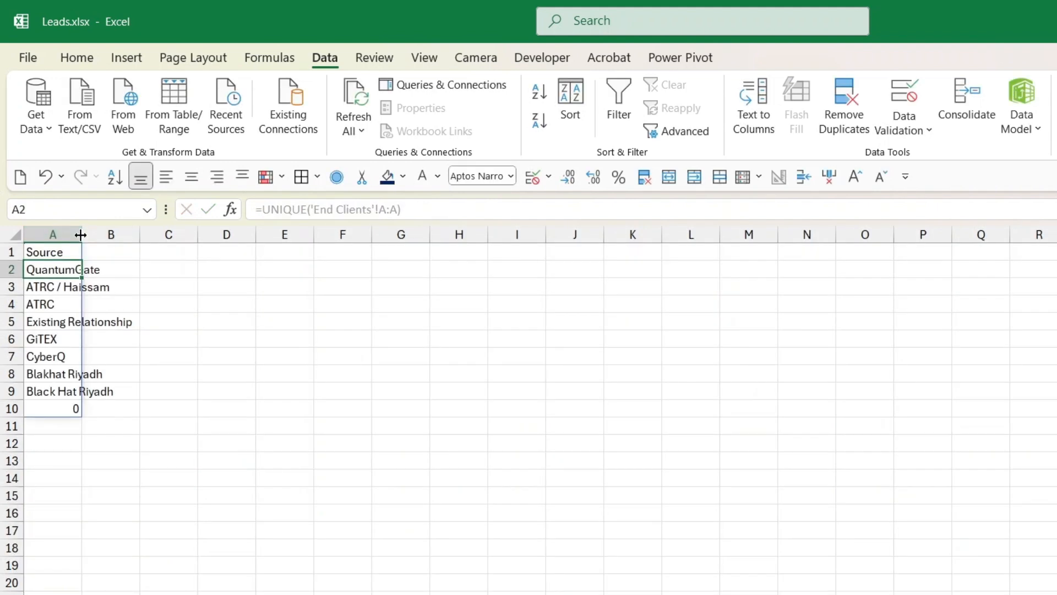
Select cell C1 and fit column A's width to its contents
key("Up")
key("Right")
key("Right")
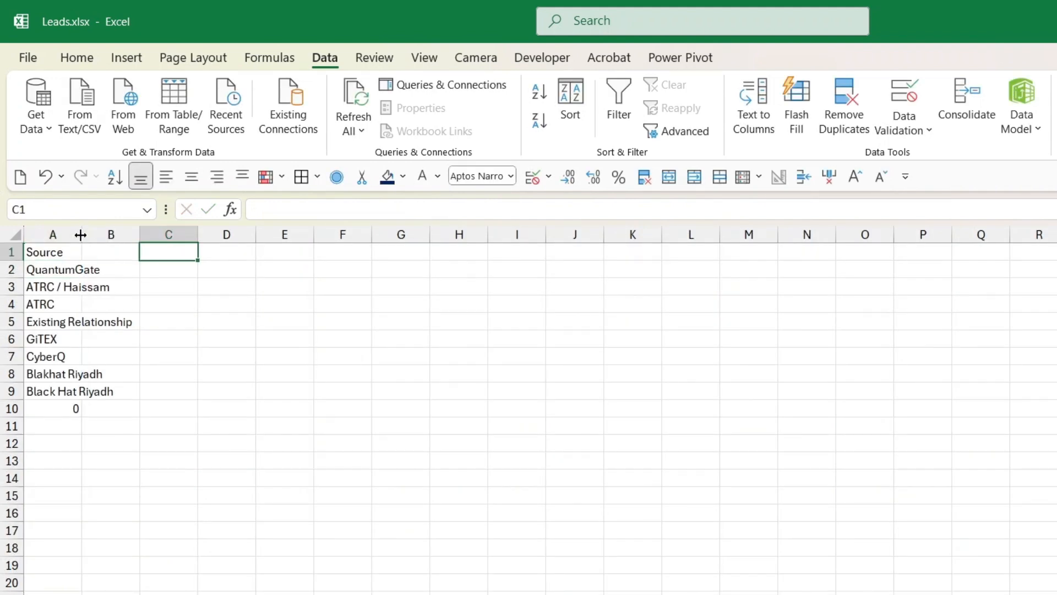
double_click(83, 232)
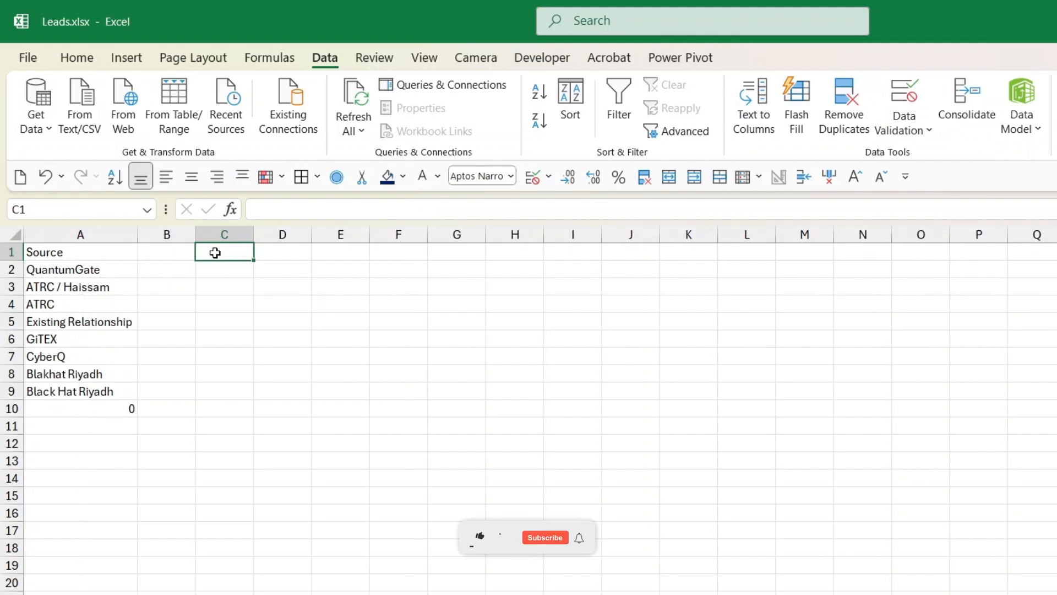
Enter =UNIQUE('End Clients'!B:B) in cell C1 to list the distinct lead owners
type("=")
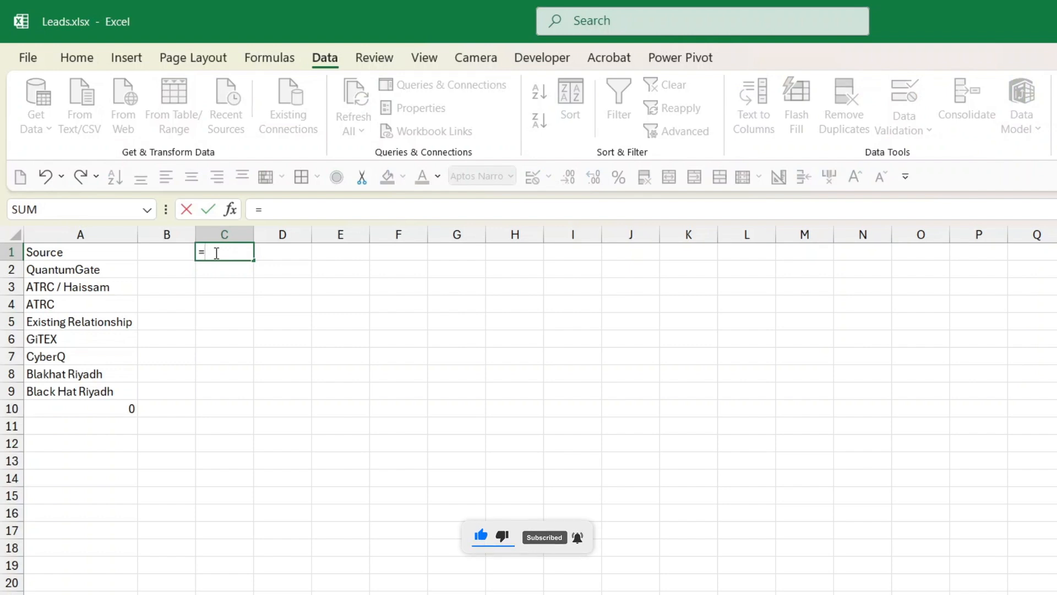
type("qun")
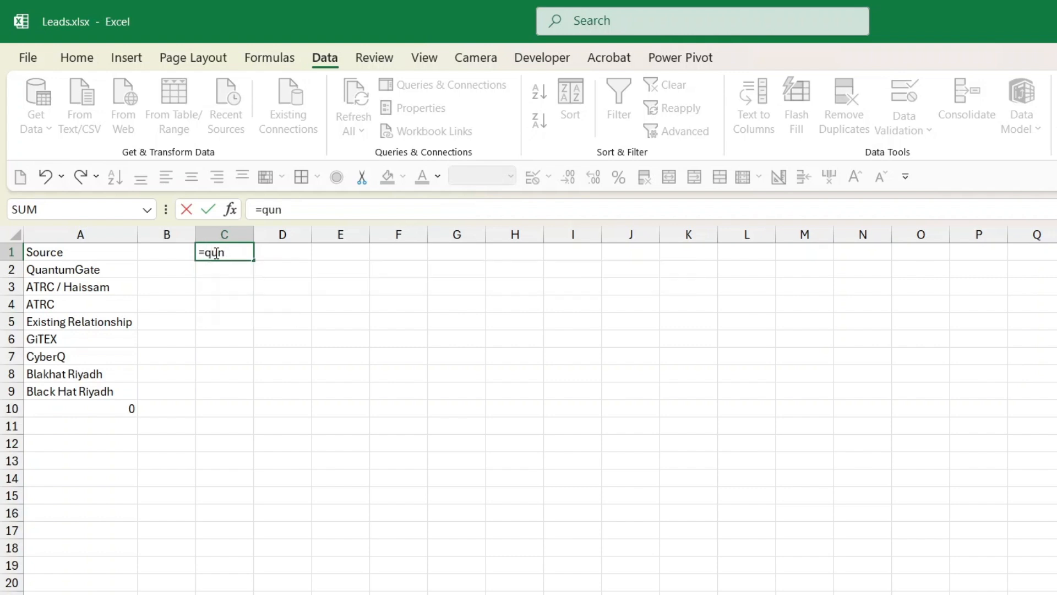
key("BackSpace")
key("BackSpace")
key("BackSpace")
type("u")
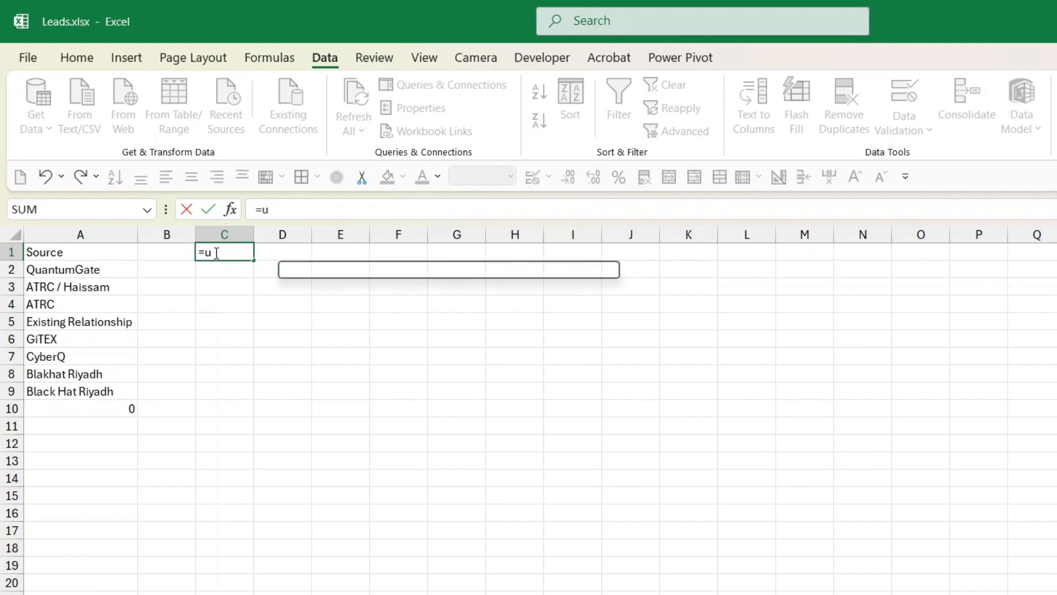
type("niq")
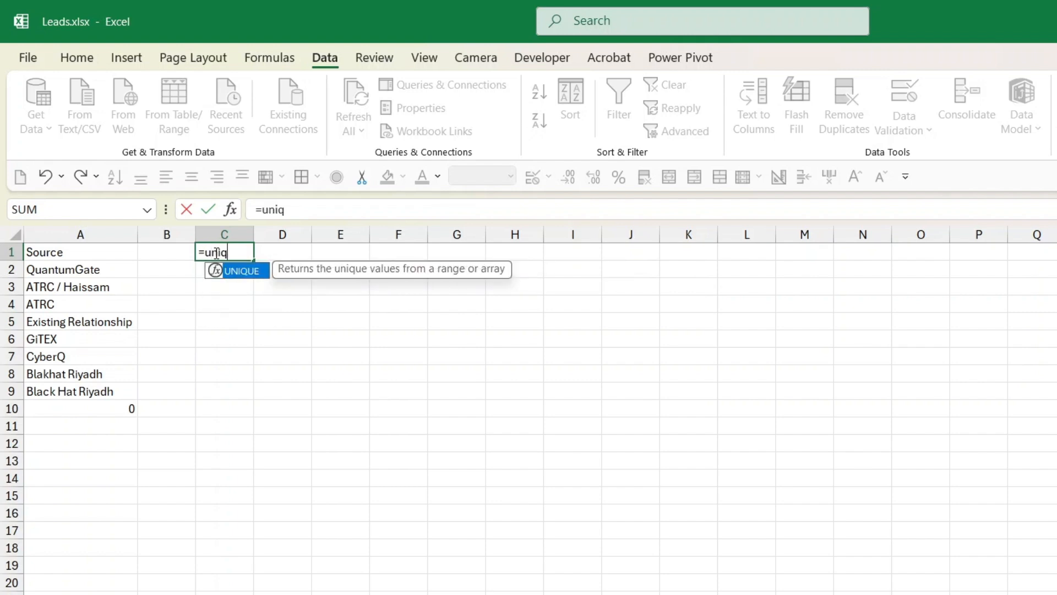
key("Tab")
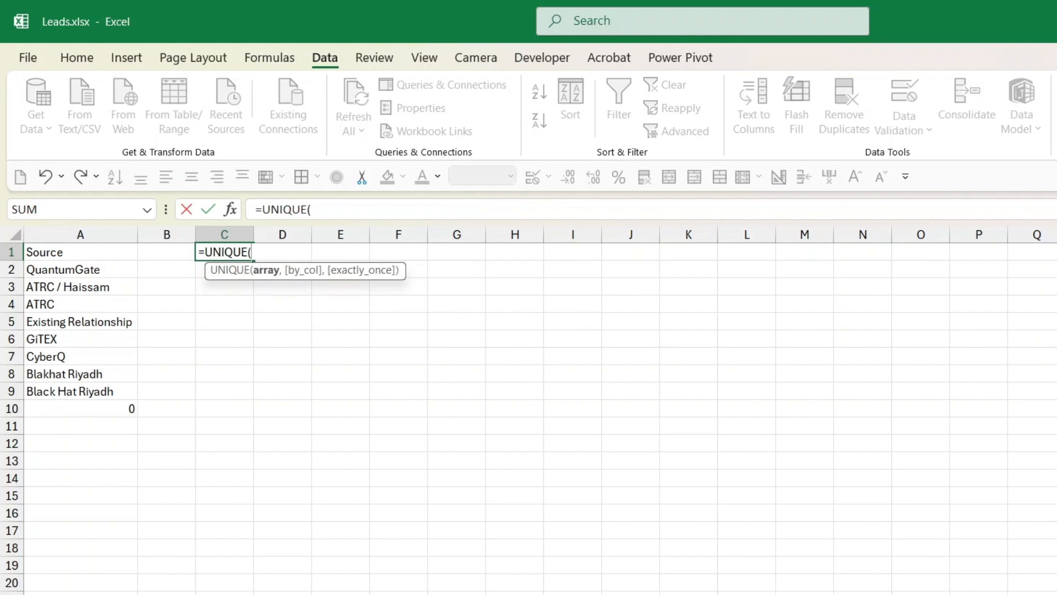
key("ctrl+Page_Up")
left_click(155, 236)
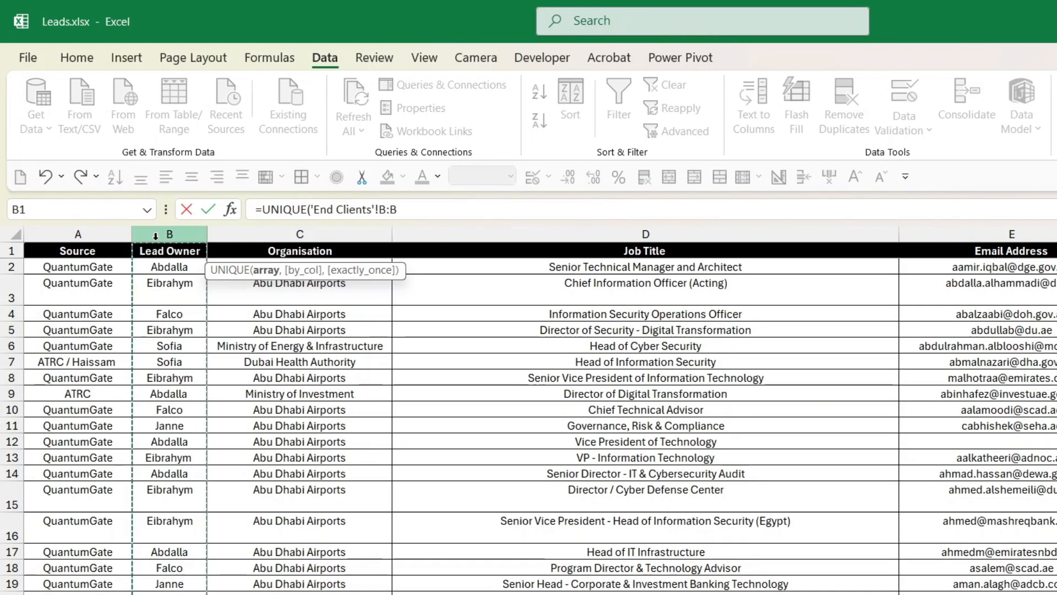
key("Return")
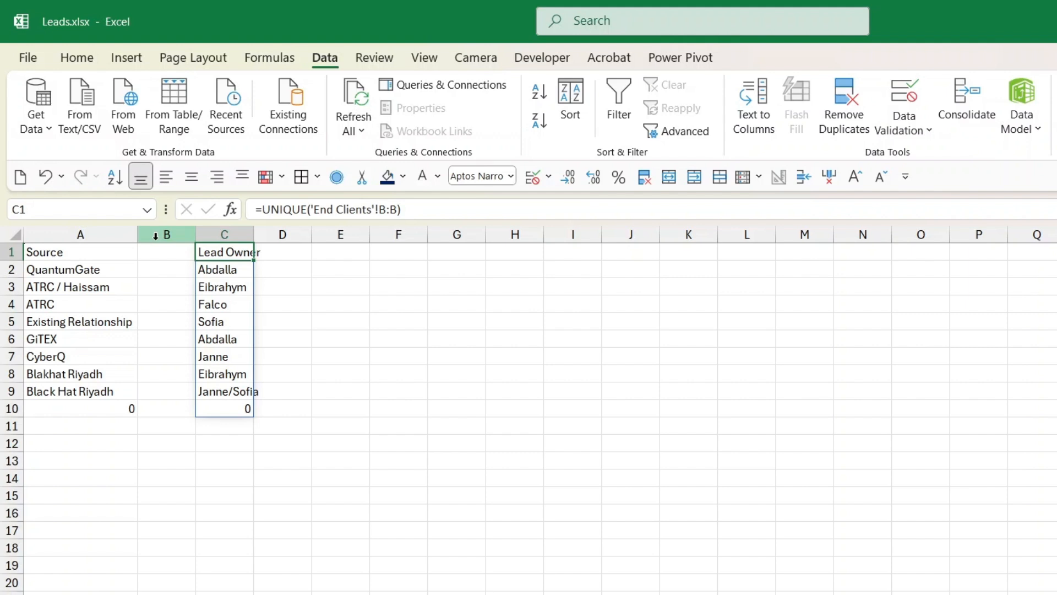
left_click(48, 271)
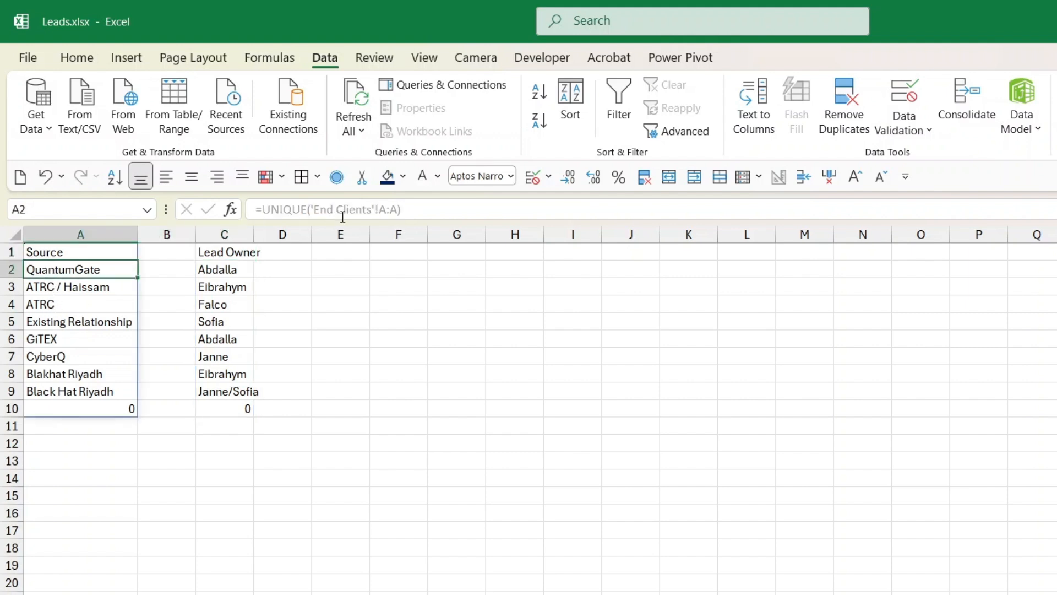
left_click(246, 355)
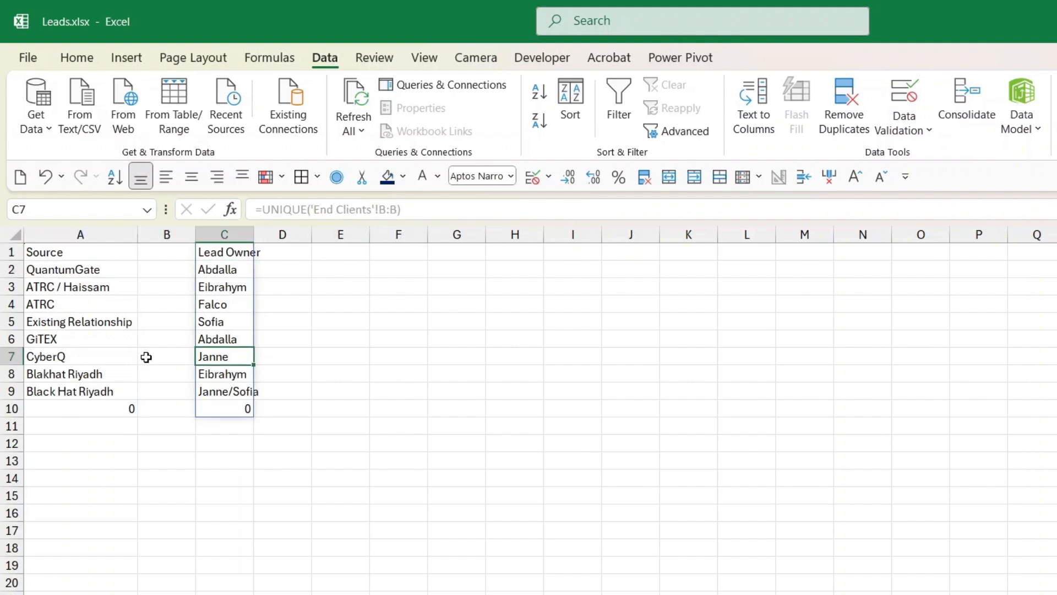
left_click(91, 346)
left_click(240, 336)
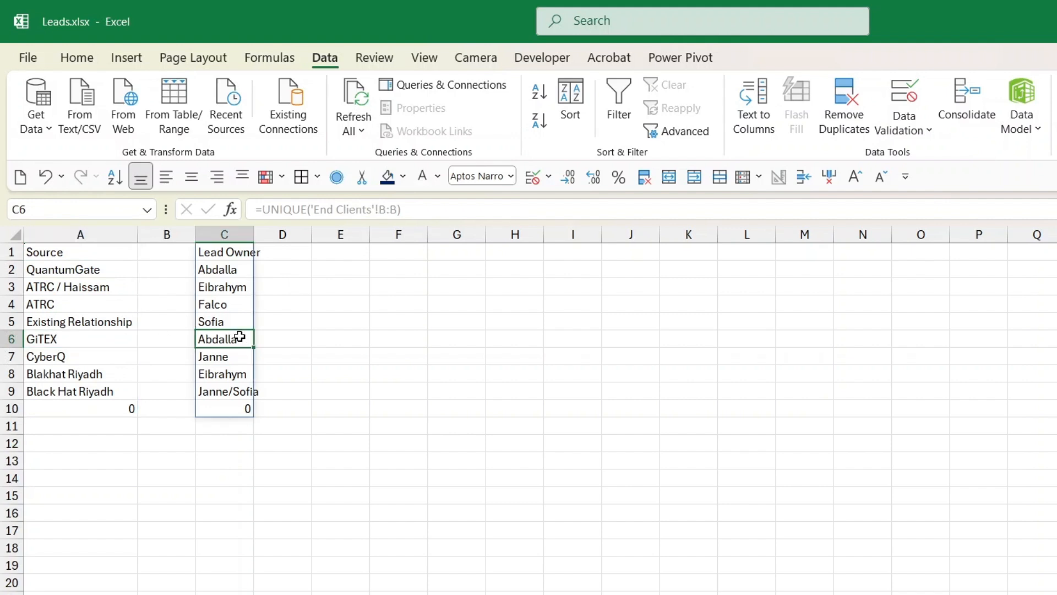
Give cell B1 on the filter sheet a List data validation sourced from =Sheet2!$A$2:$A$9, and choose the second source in its drop-down
left_click(206, 593)
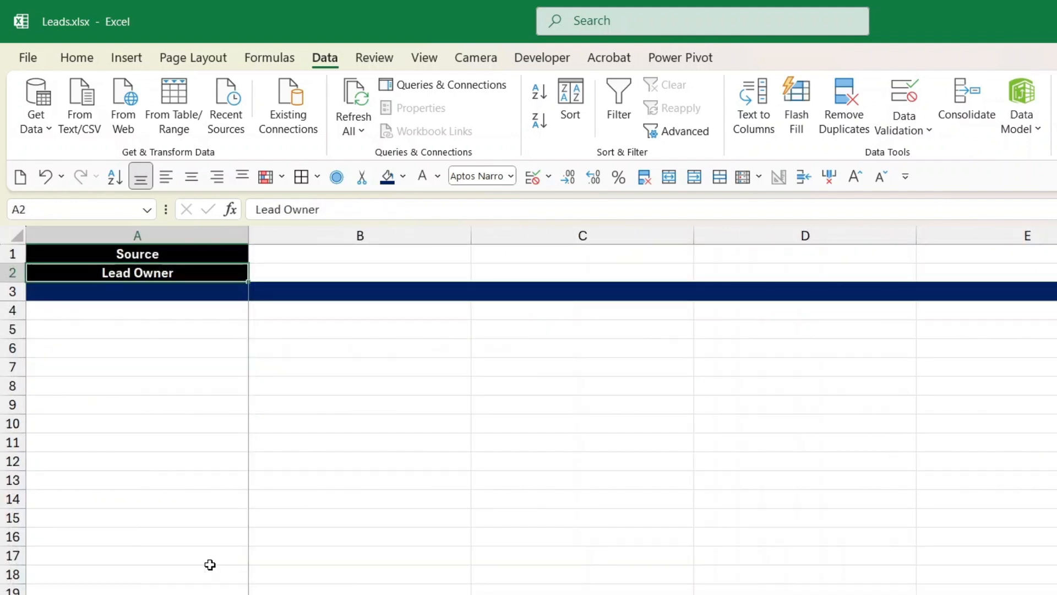
left_click(308, 255)
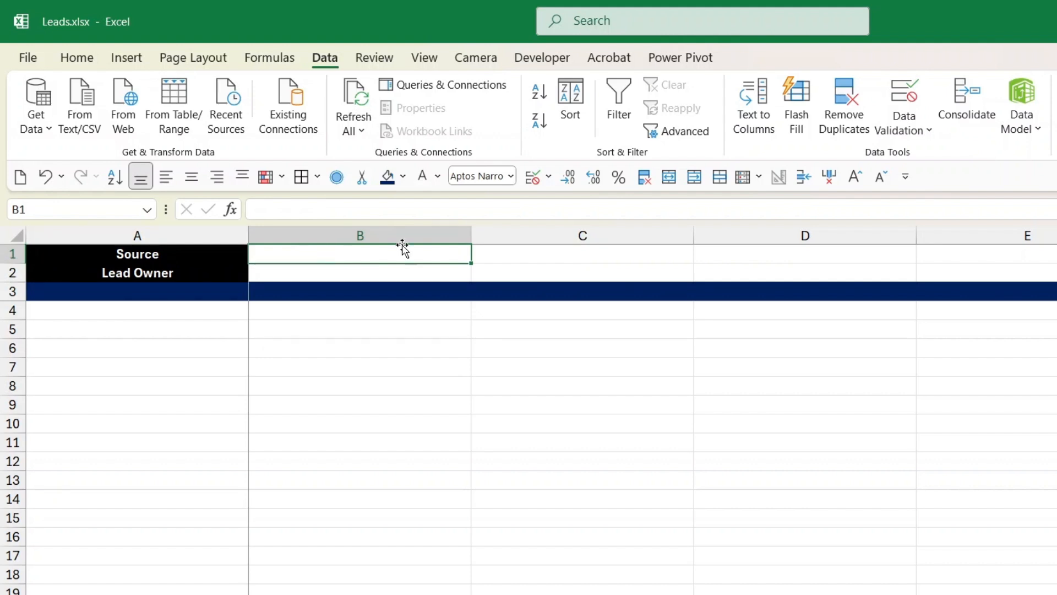
left_click(906, 128)
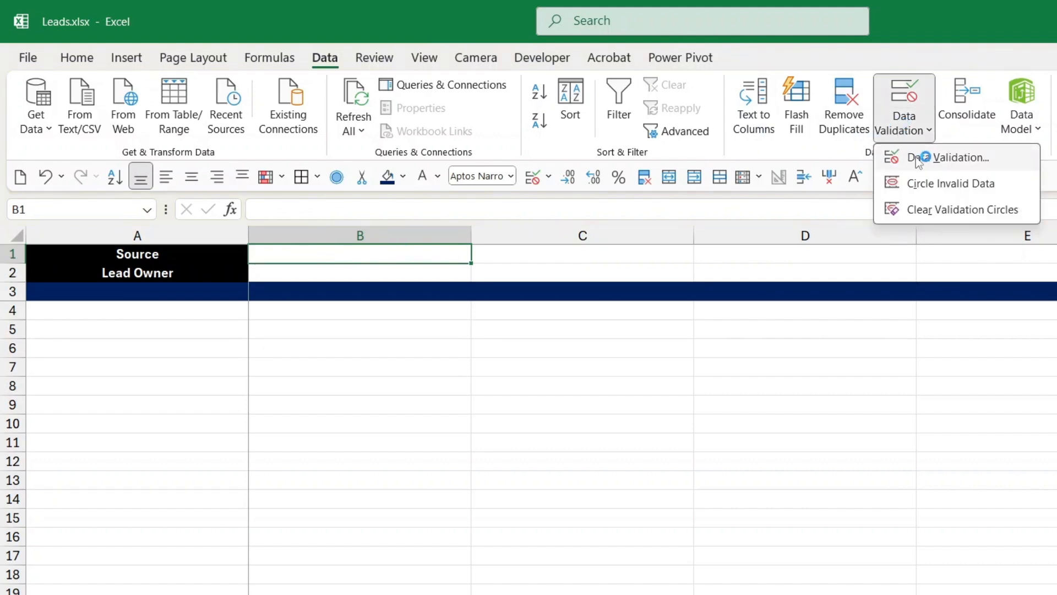
left_click(916, 157)
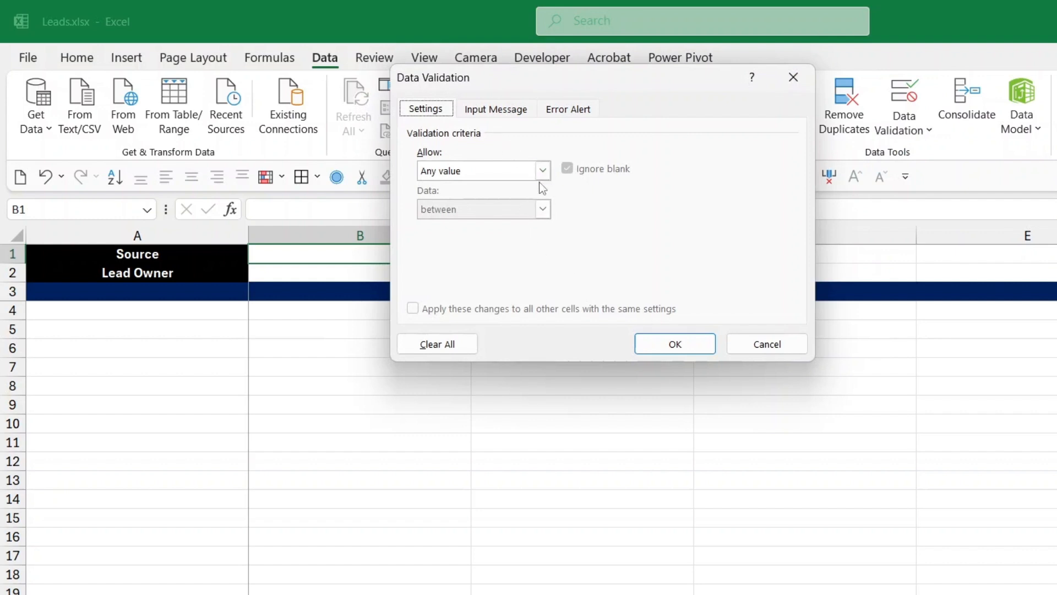
left_click(542, 170)
left_click(473, 224)
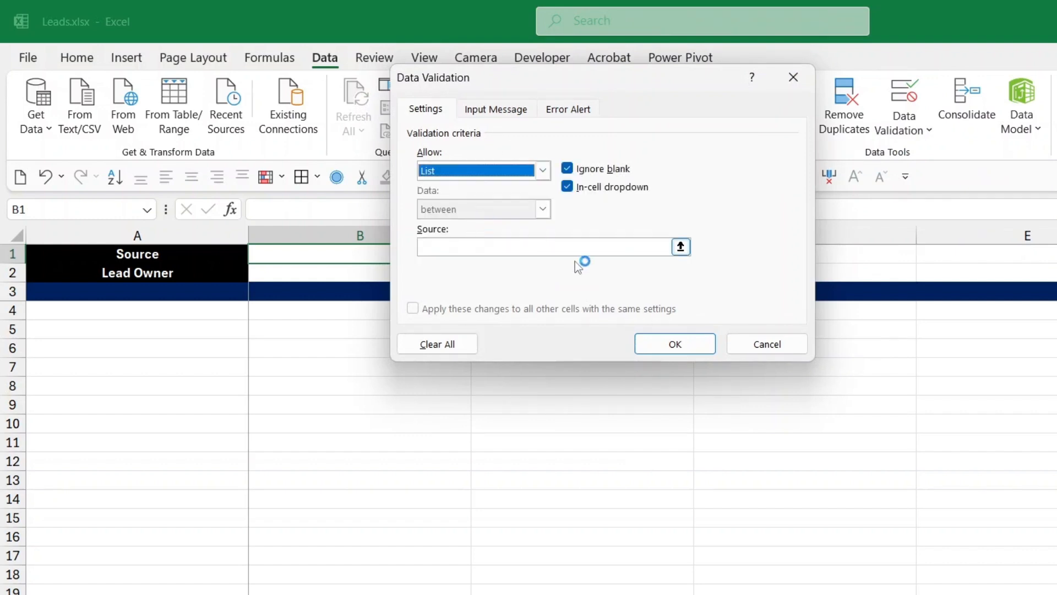
left_click(680, 244)
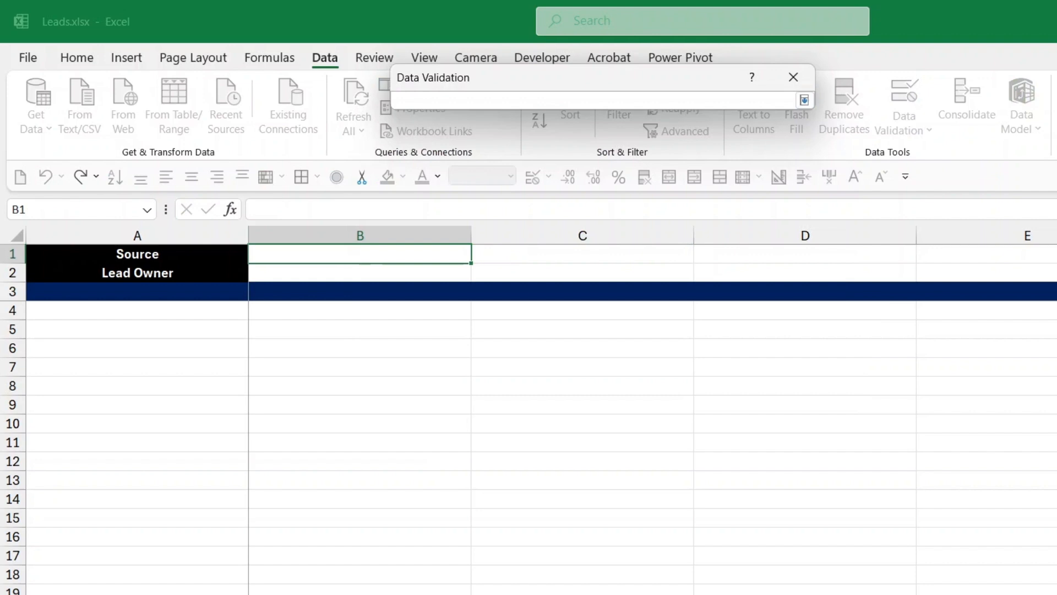
key("ctrl+Page_Down")
left_click_drag(72, 269, 50, 391)
key("Return")
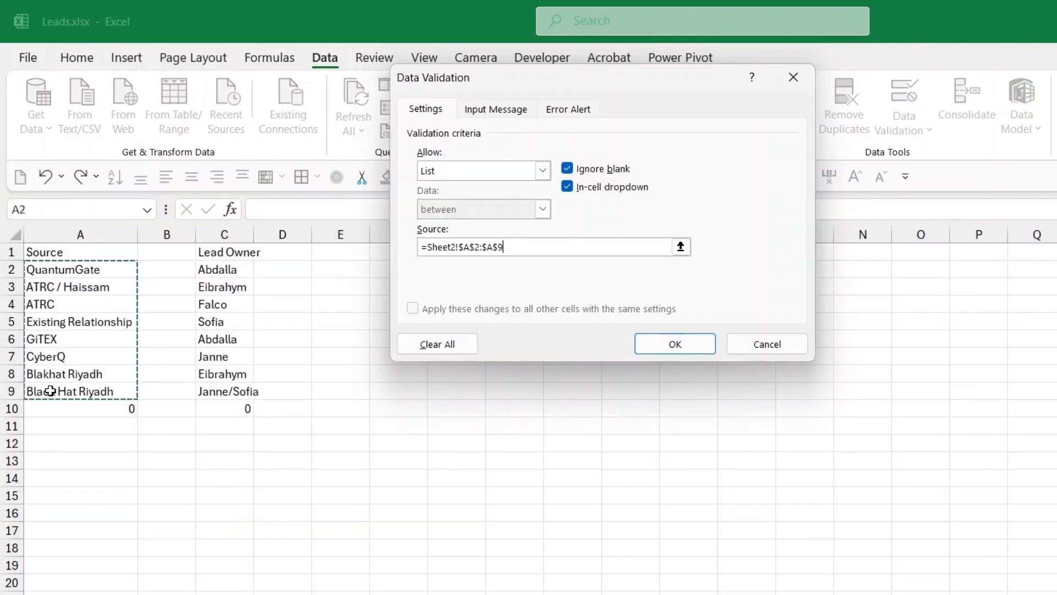
key("Return")
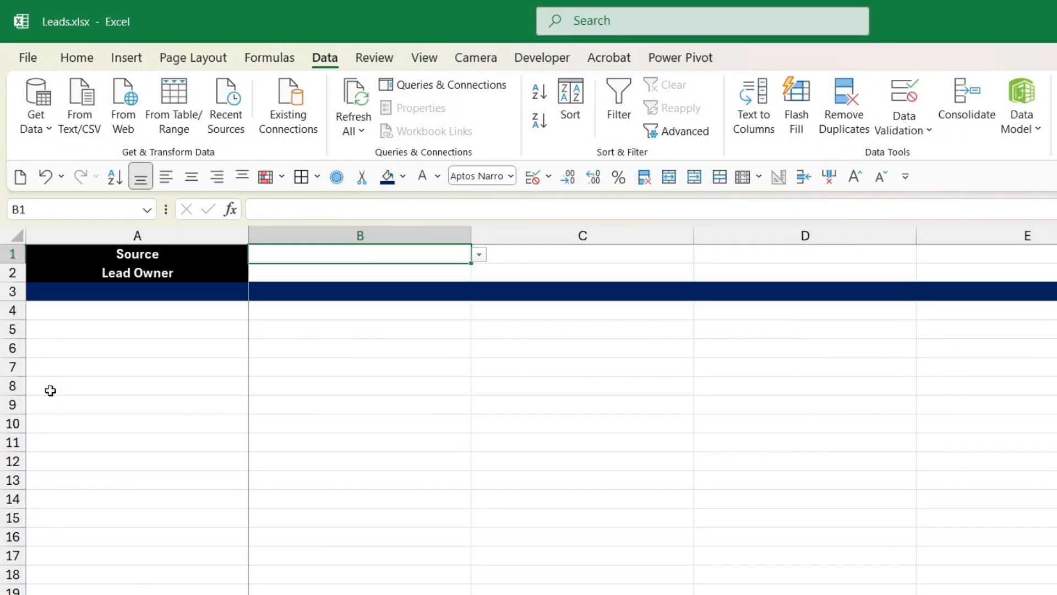
left_click(480, 254)
left_click(354, 285)
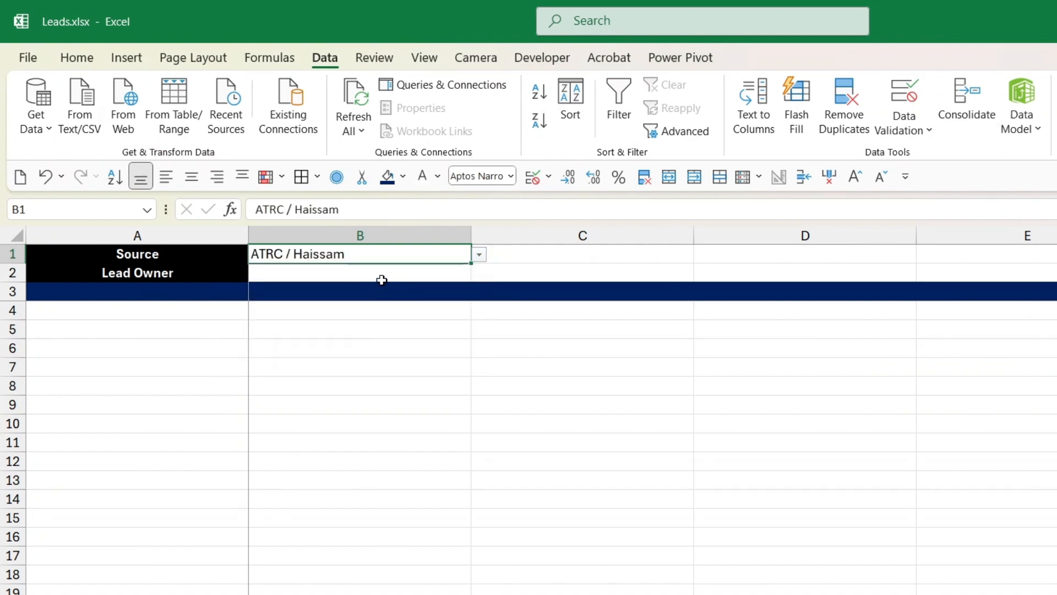
Give the Lead Owner cell B2 a List data validation sourced from the lead owner names in Sheet2 cells C2:C9
left_click(382, 278)
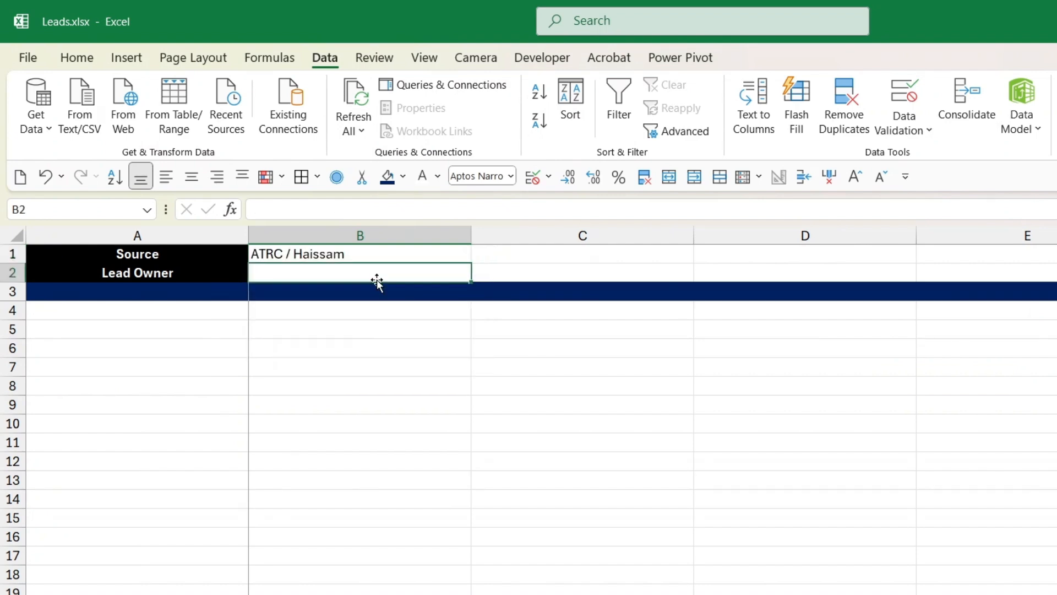
left_click(902, 128)
left_click(910, 156)
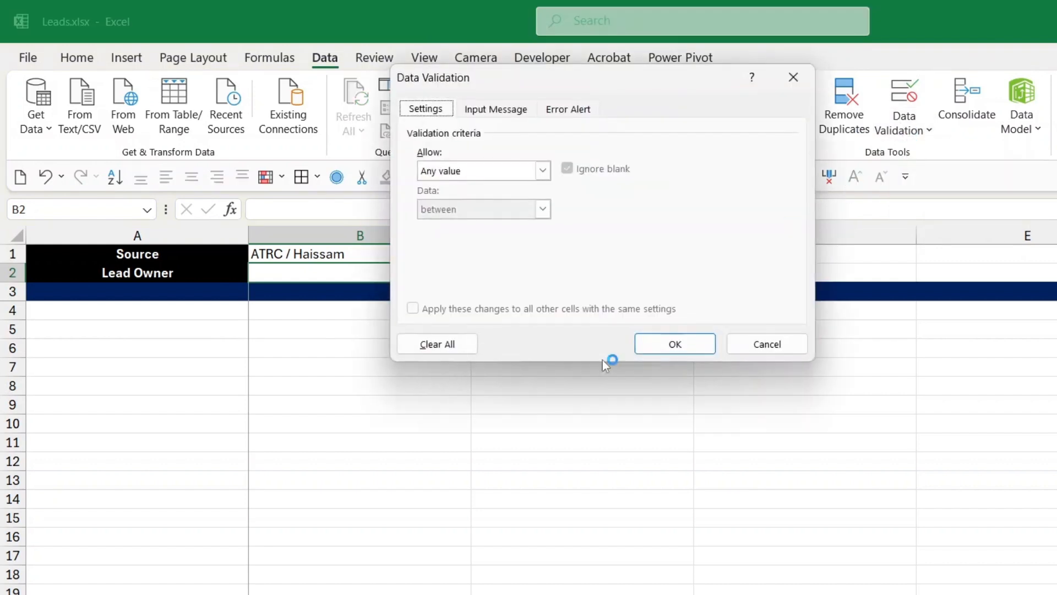
left_click(542, 170)
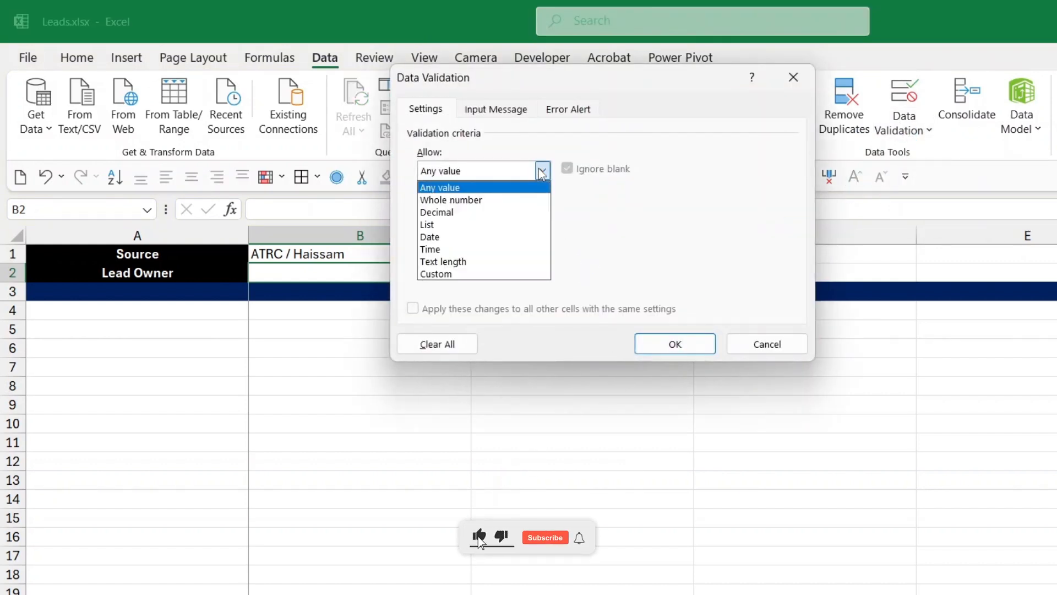
left_click(435, 224)
left_click(681, 246)
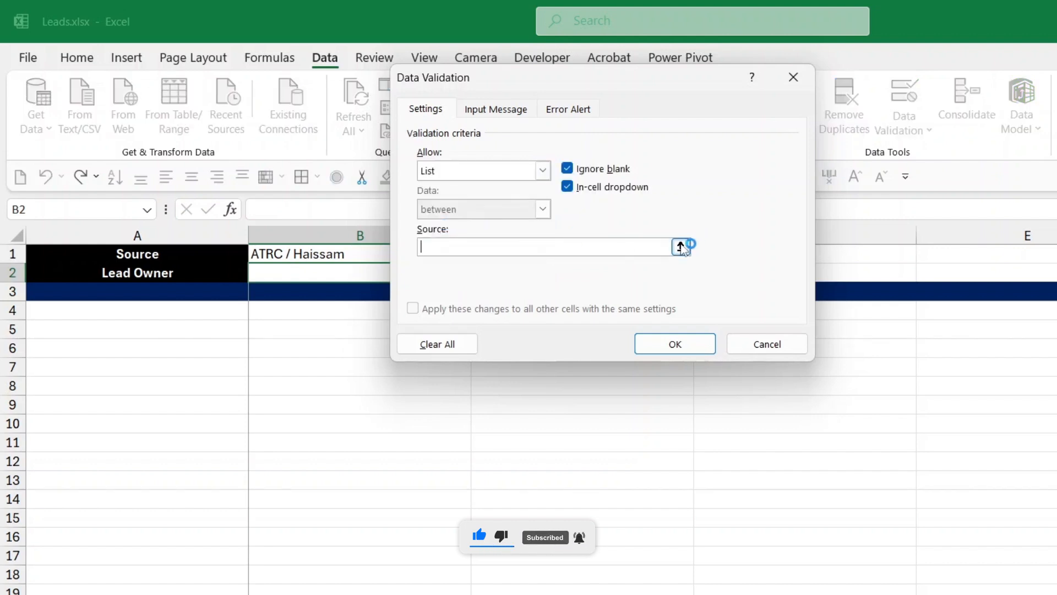
key("ctrl+Page_Down")
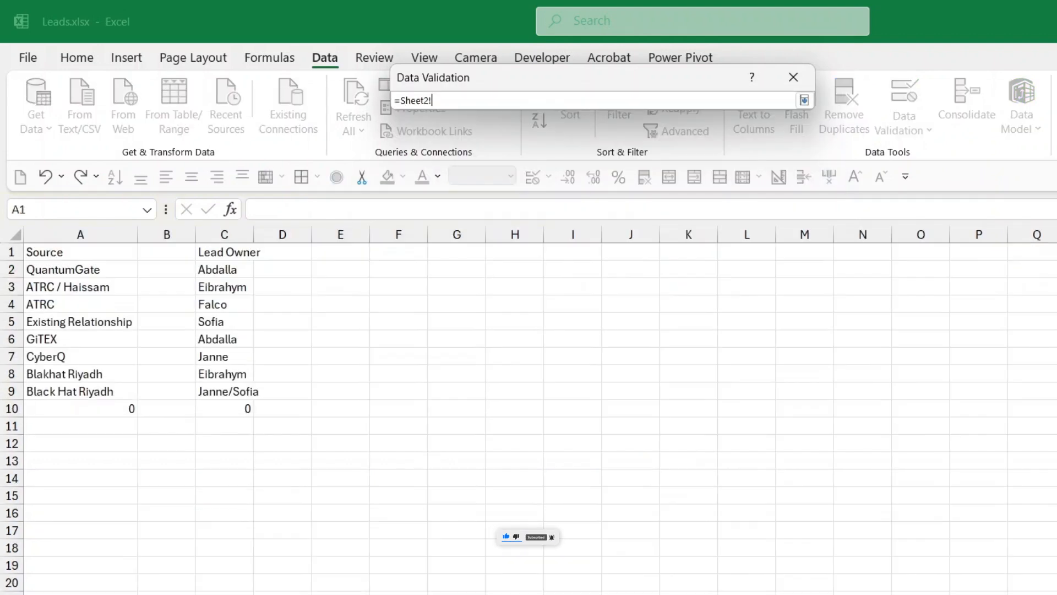
left_click(227, 268)
left_click_drag(228, 268, 223, 392)
key("Return")
key("Return")
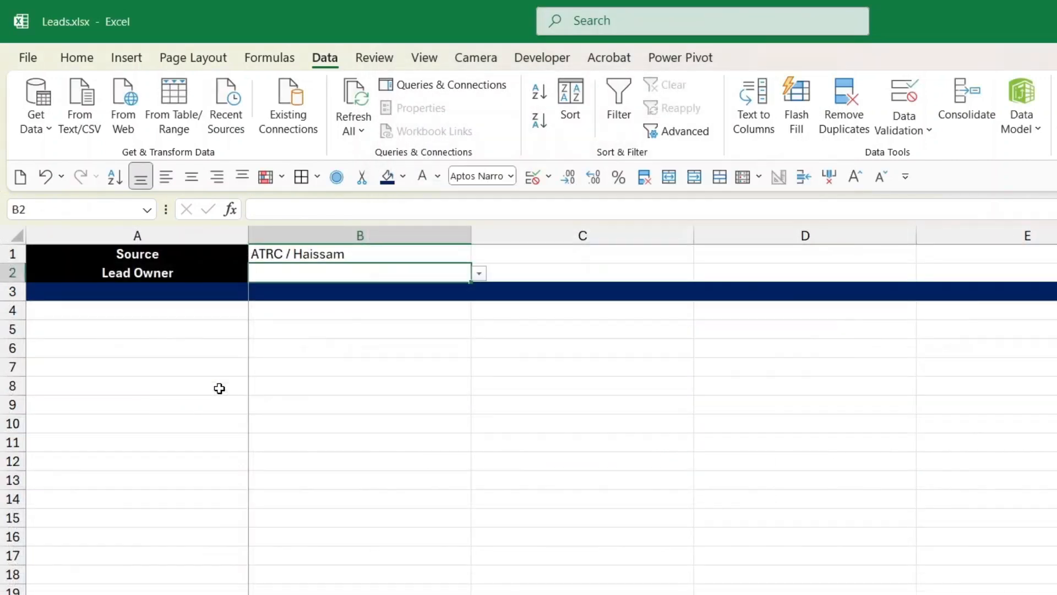
Choose the fifth lead owner in the B2 drop-down, and select the empty cell B6
left_click(479, 274)
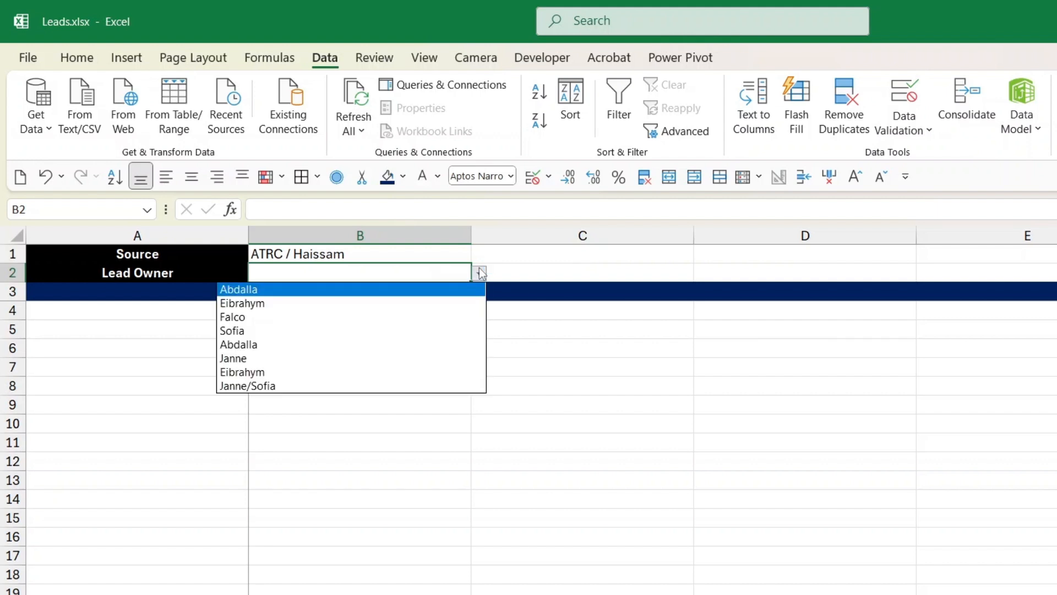
left_click(358, 346)
left_click(427, 252)
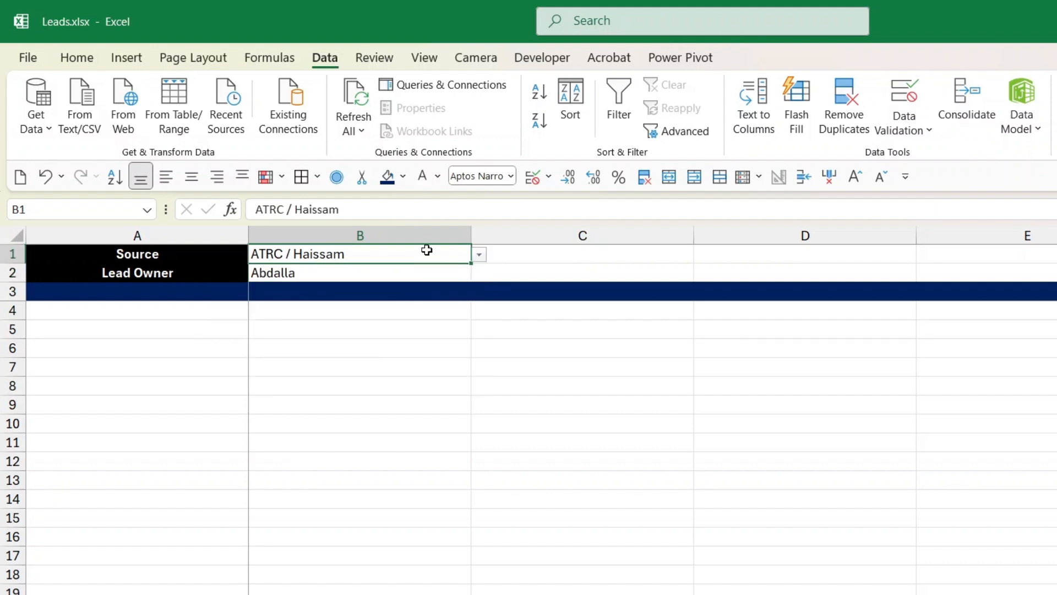
left_click(317, 351)
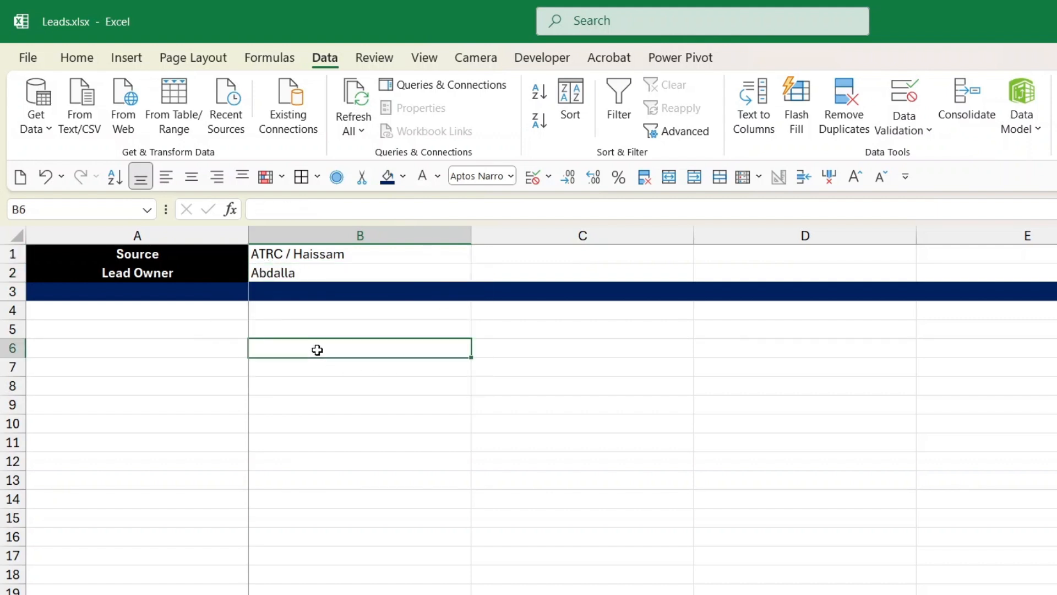
Start a FILTER formula in cell A3 with columns A:G of the End Clients sheet as its array
left_click(94, 306)
left_click(93, 295)
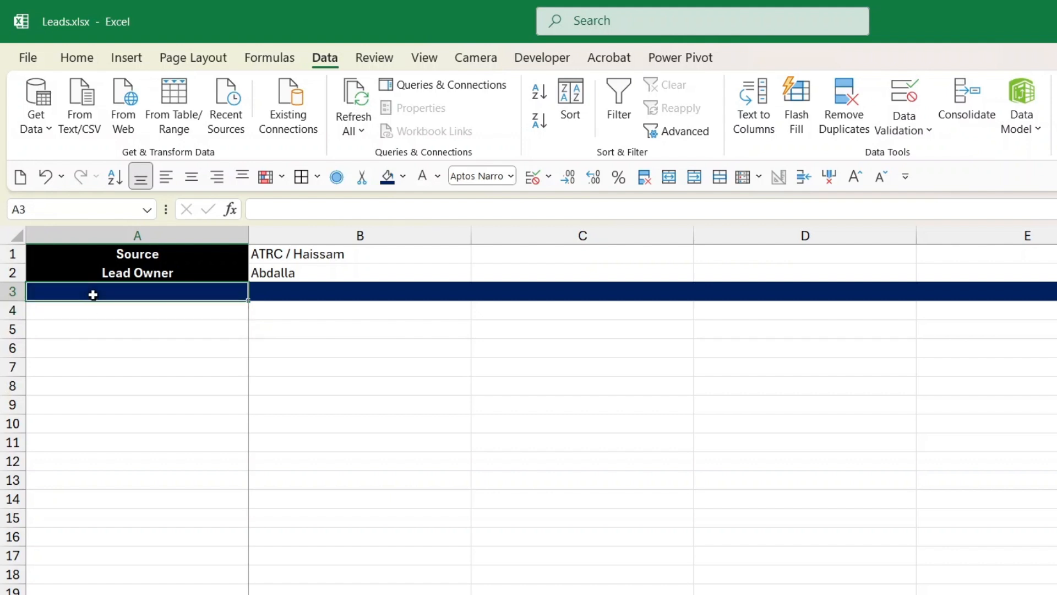
type("=")
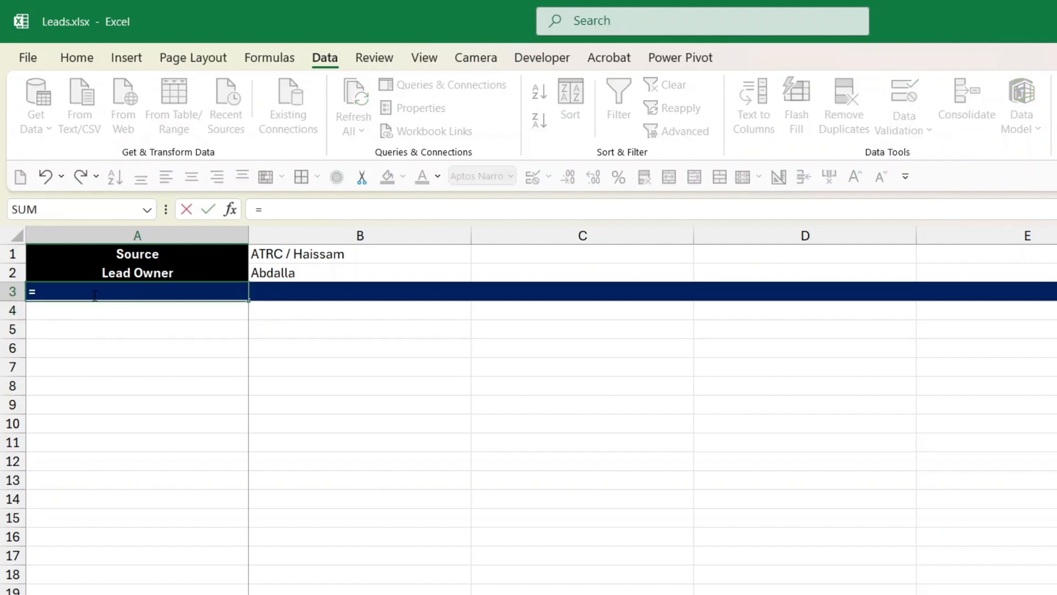
type("filter")
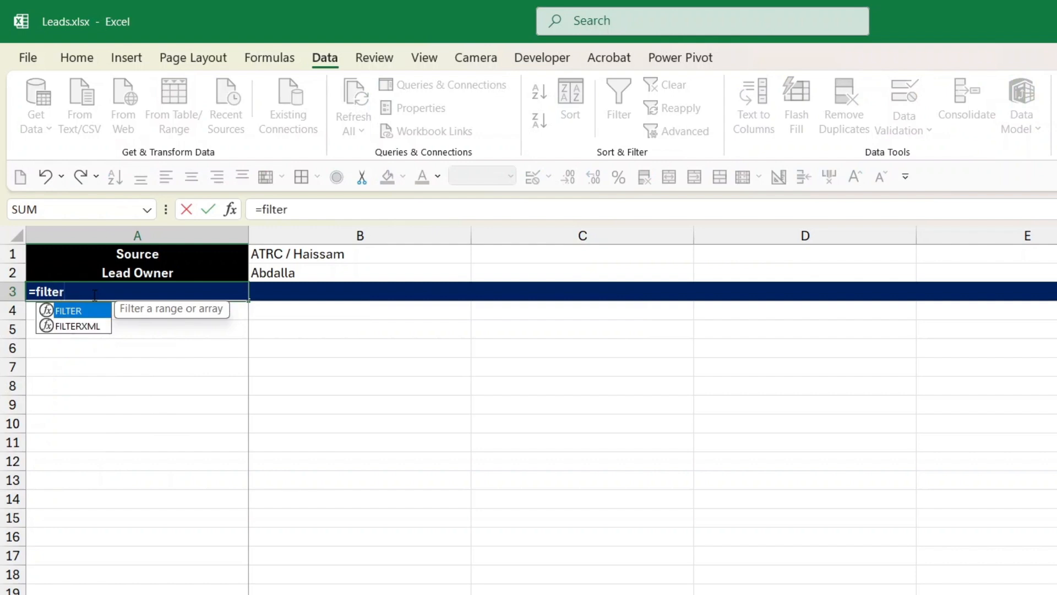
key("Tab")
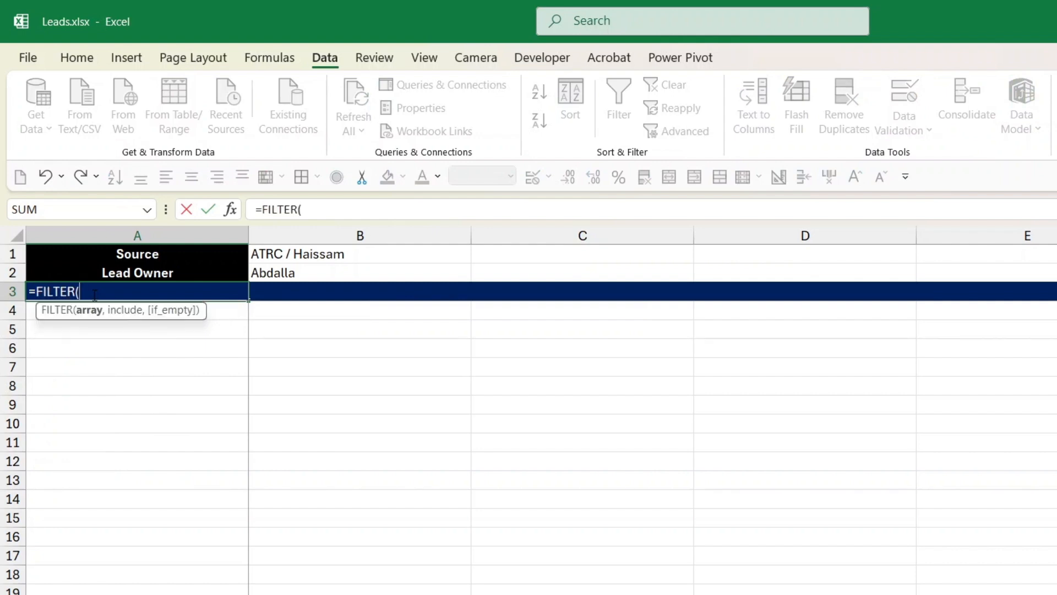
left_click(264, 593)
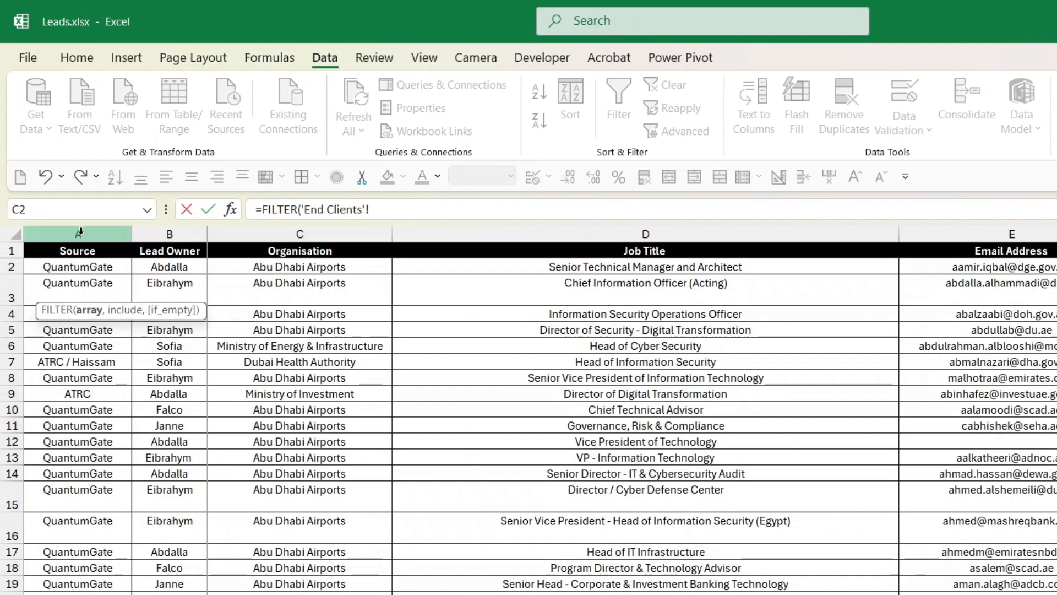
left_click_drag(81, 231, 880, 335)
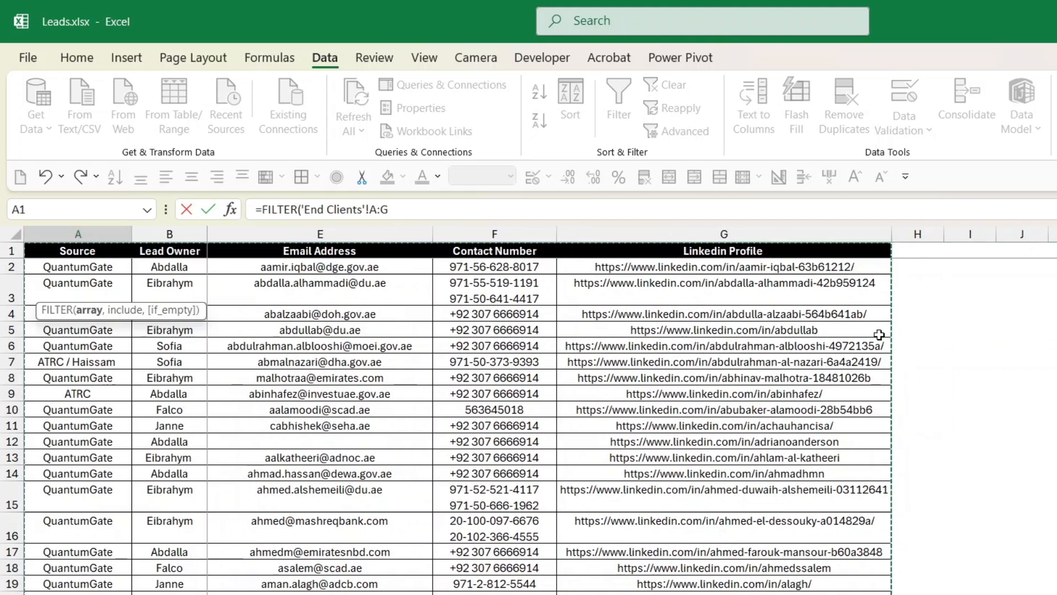
type(",")
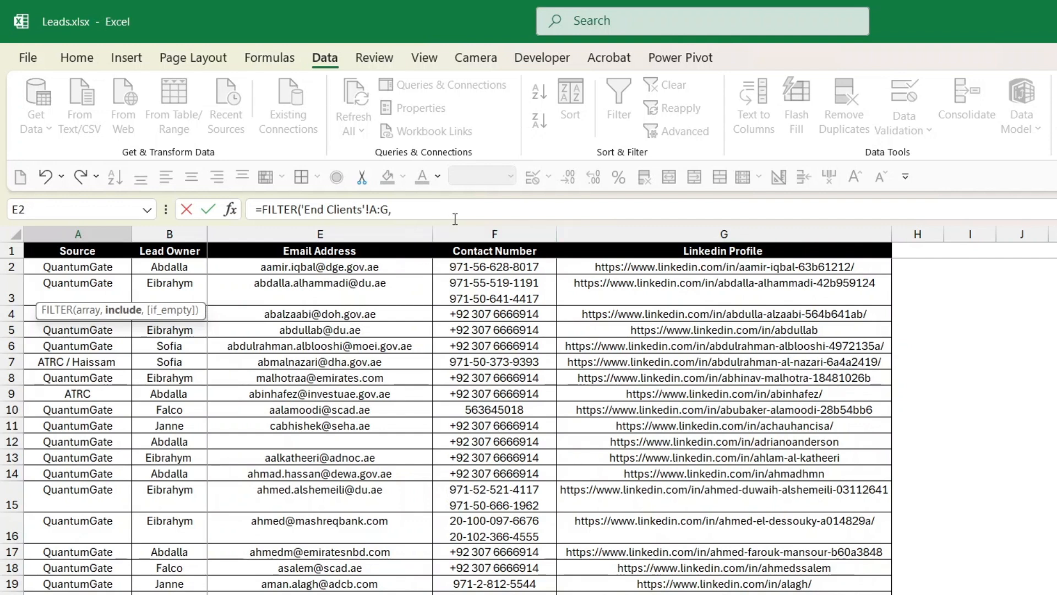
Add two empty bracket pairs multiplied together, ()*(), as the include argument, and place the cursor inside the first pair
type("()*")
left_click(415, 208)
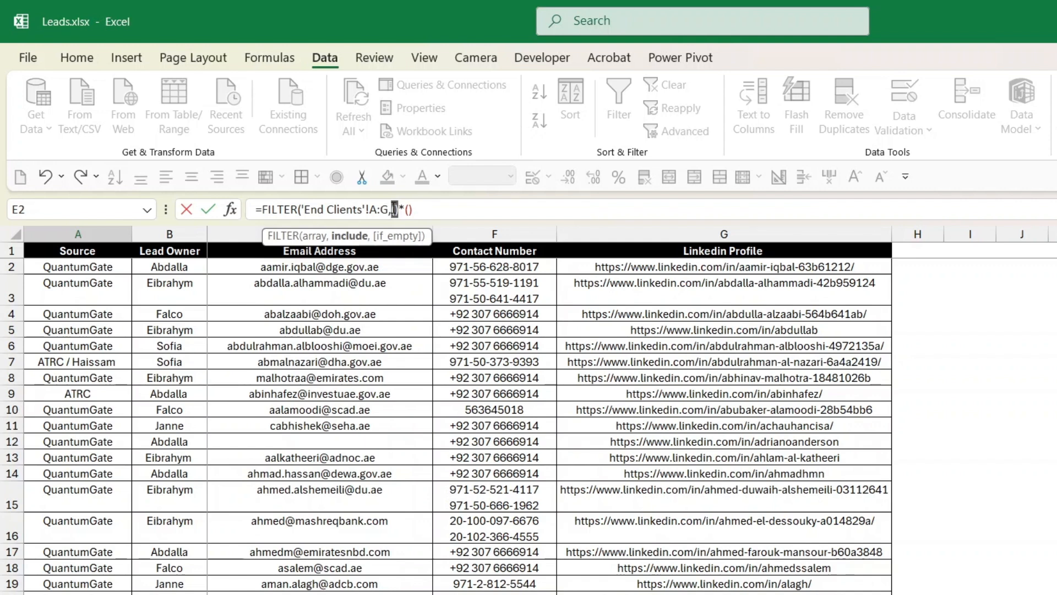
left_click_drag(425, 207, 406, 209)
left_click(428, 208)
left_click(396, 209)
Return to the Unique and Filter sheet and delete the sheet reference inserted in the first brackets of the formula
left_click(236, 584)
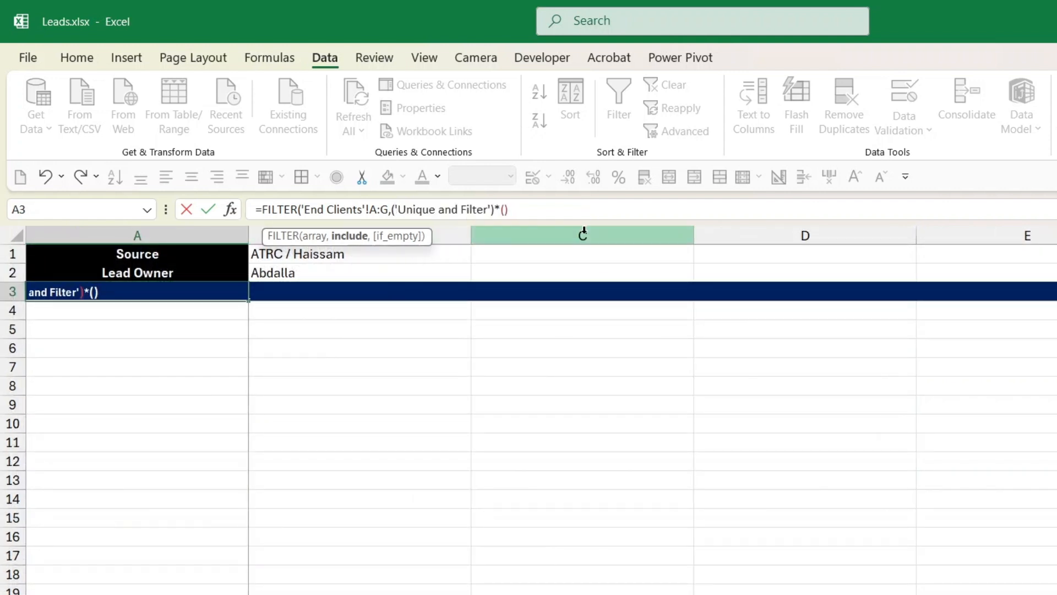
key("BackSpace")
key("BackSpace")
key("BackSpace")
key("BackSpace")
key("BackSpace")
key("BackSpace")
key("BackSpace")
key("BackSpace")
key("BackSpace")
key("BackSpace")
key("BackSpace")
key("BackSpace")
key("BackSpace")
key("BackSpace")
key("BackSpace")
key("BackSpace")
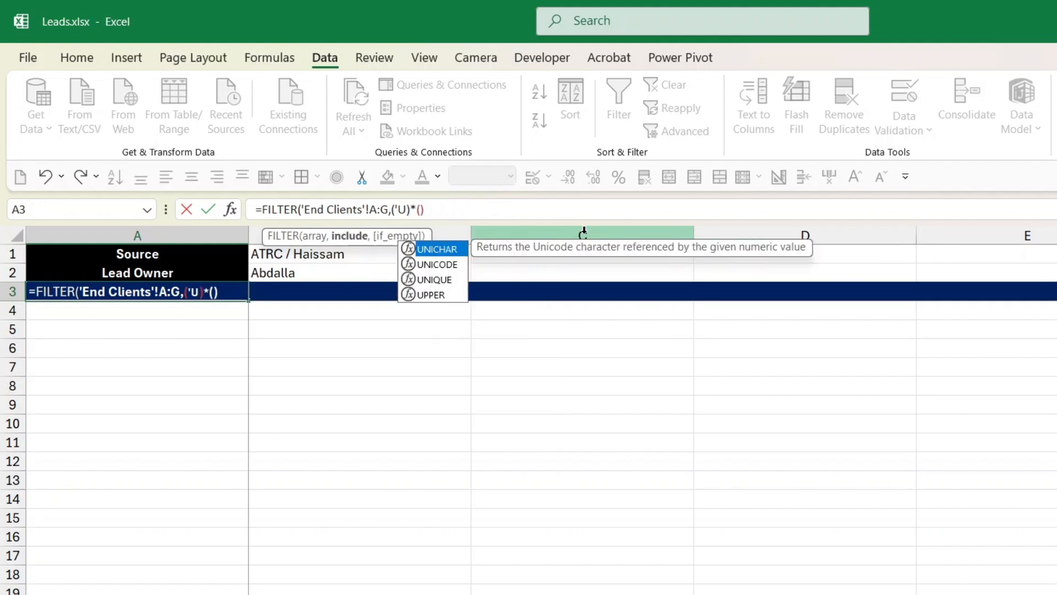
key("BackSpace")
key("BackSpace")
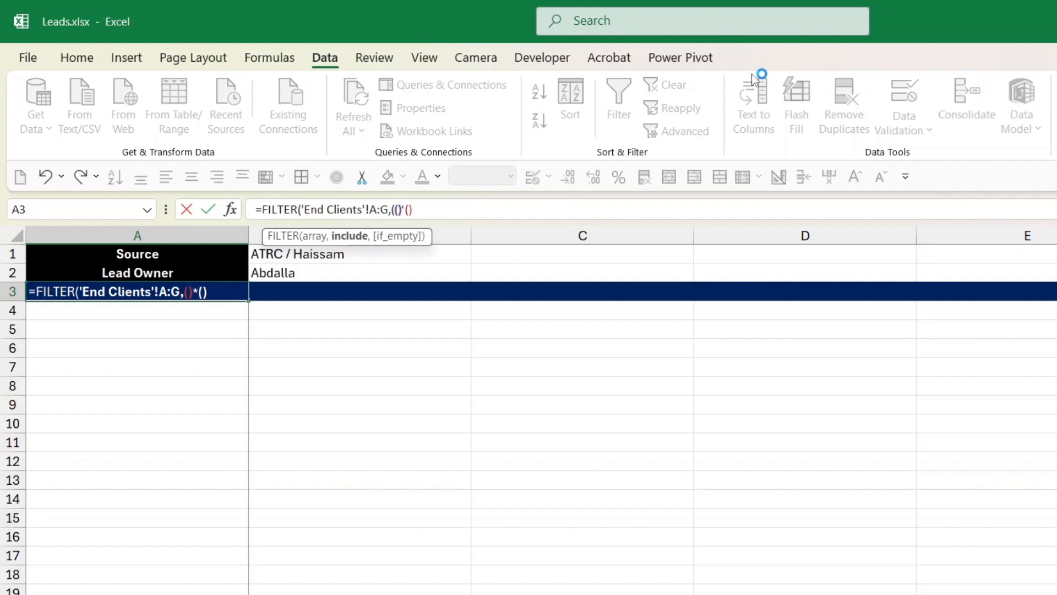
Inside the first brackets, enter the blank test ('Unique and Filter'!B1="") for the Source cell
type("(")
left_click(342, 255)
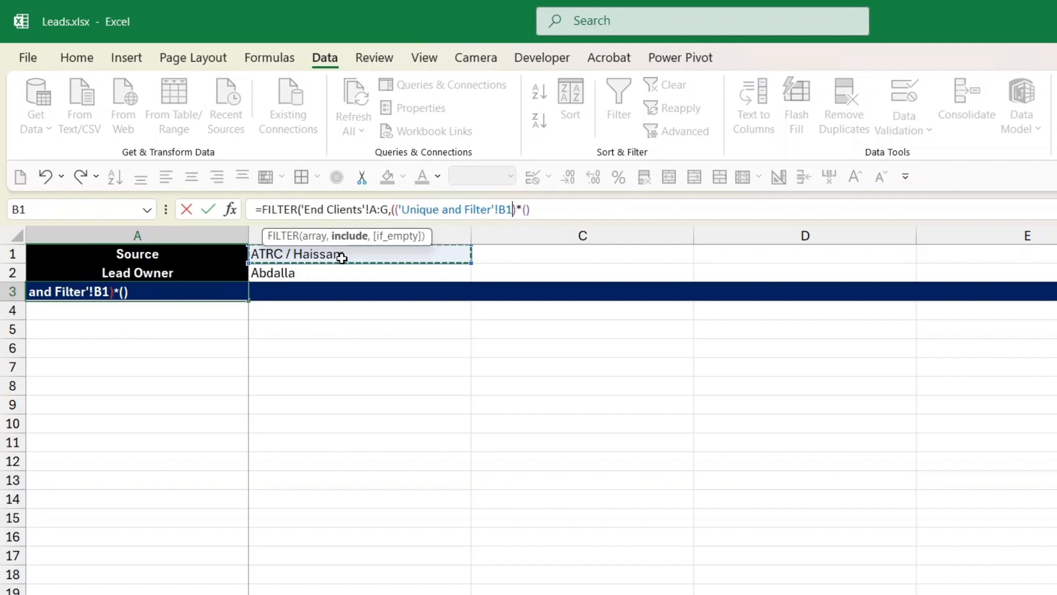
type("=\"\"")
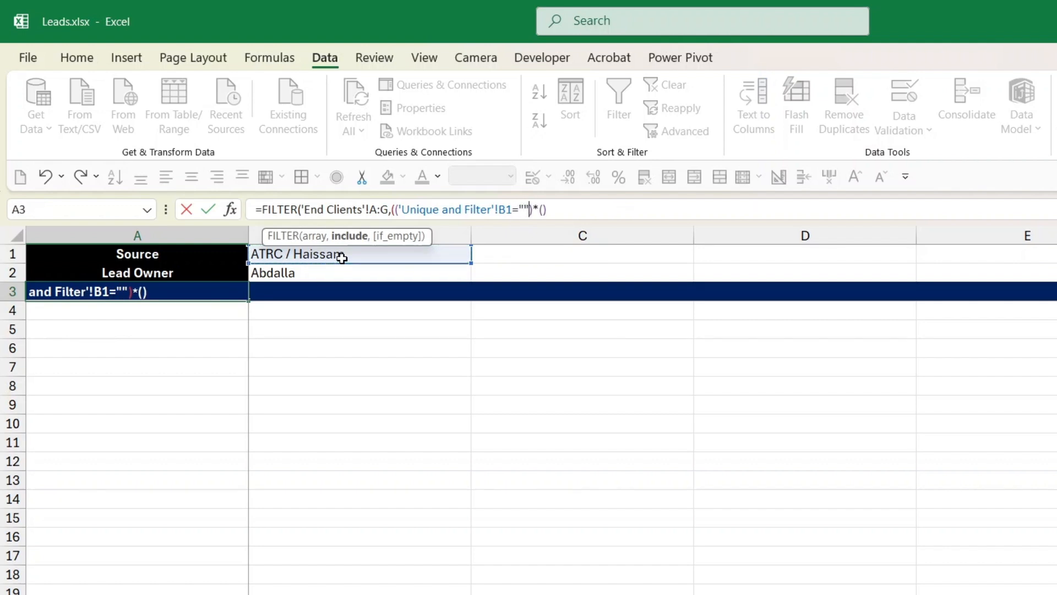
type(")")
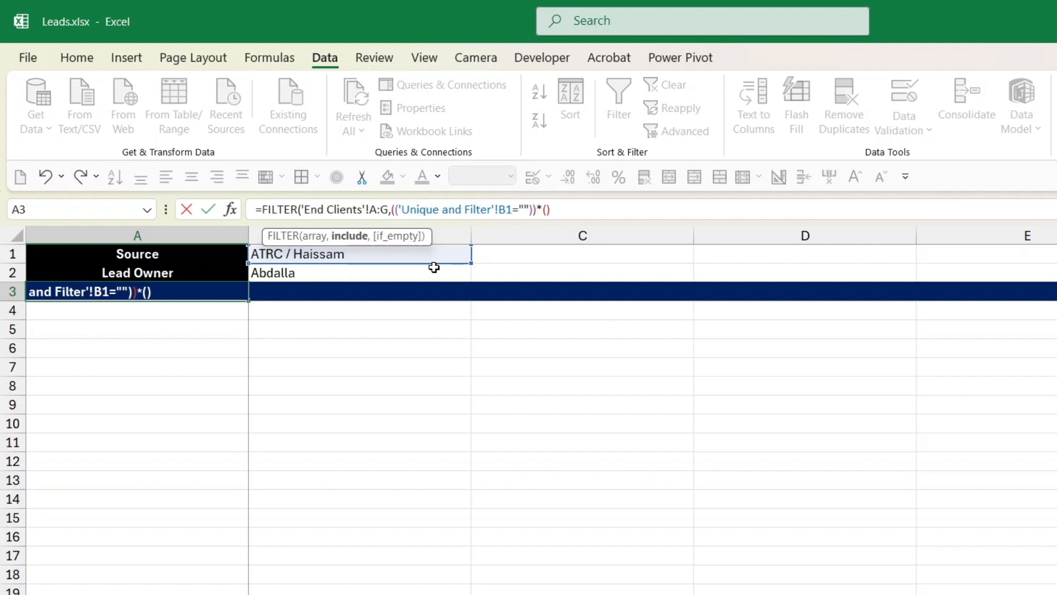
Add the alternative condition +('End Clients'!A:A='Unique and Filter'!B1) to match the Source column with the chosen source
type("+")
type("(")
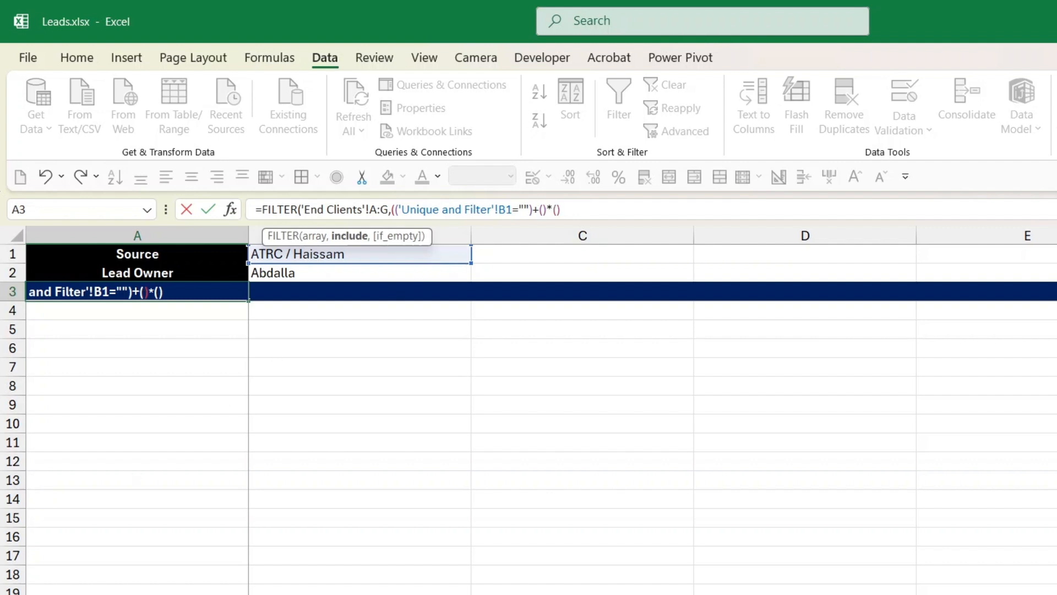
left_click(104, 592)
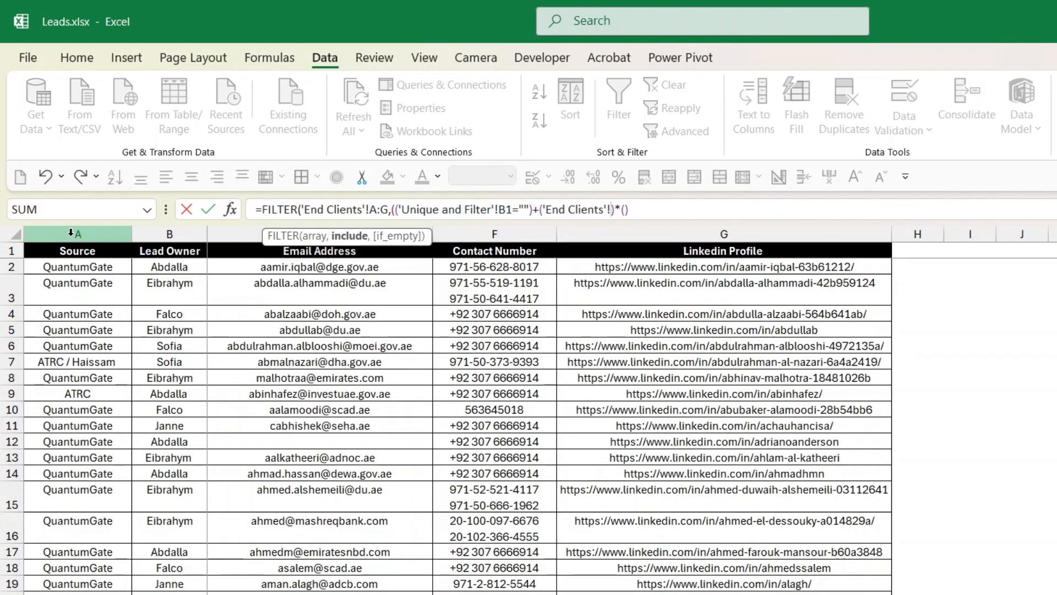
left_click(71, 231)
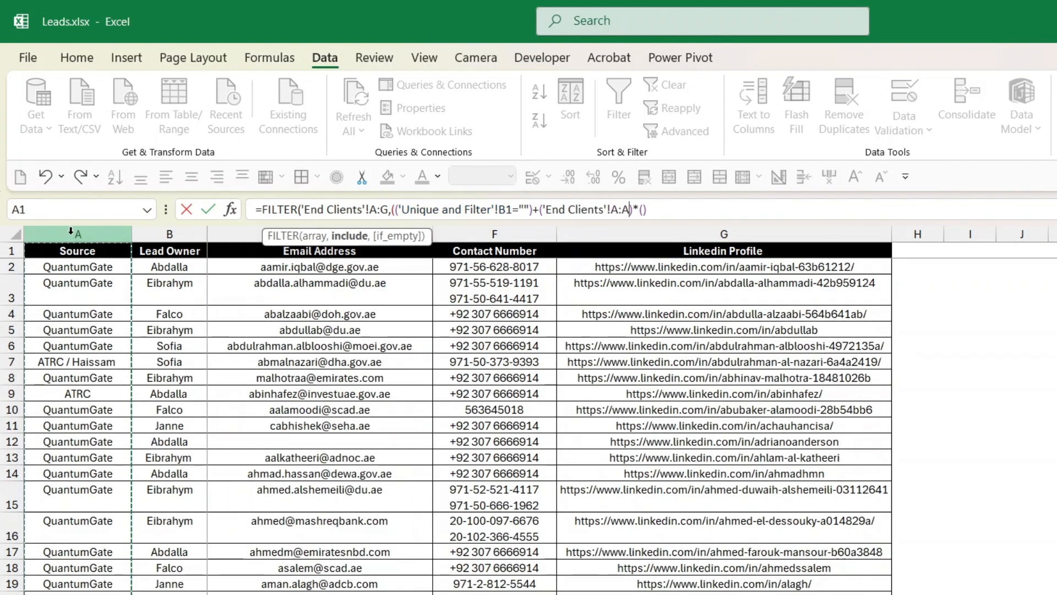
type("=")
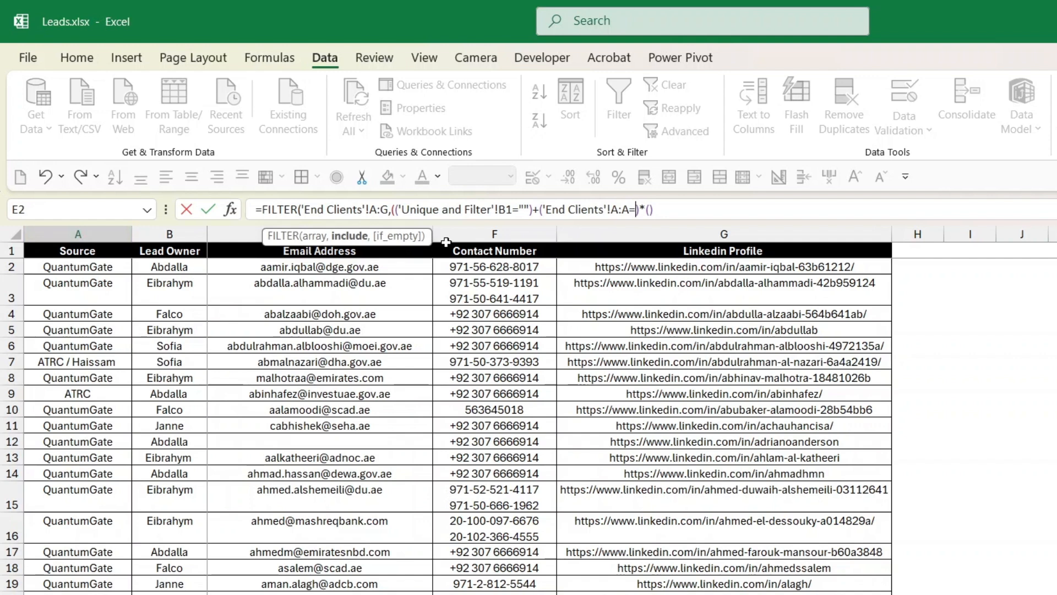
left_click(220, 592)
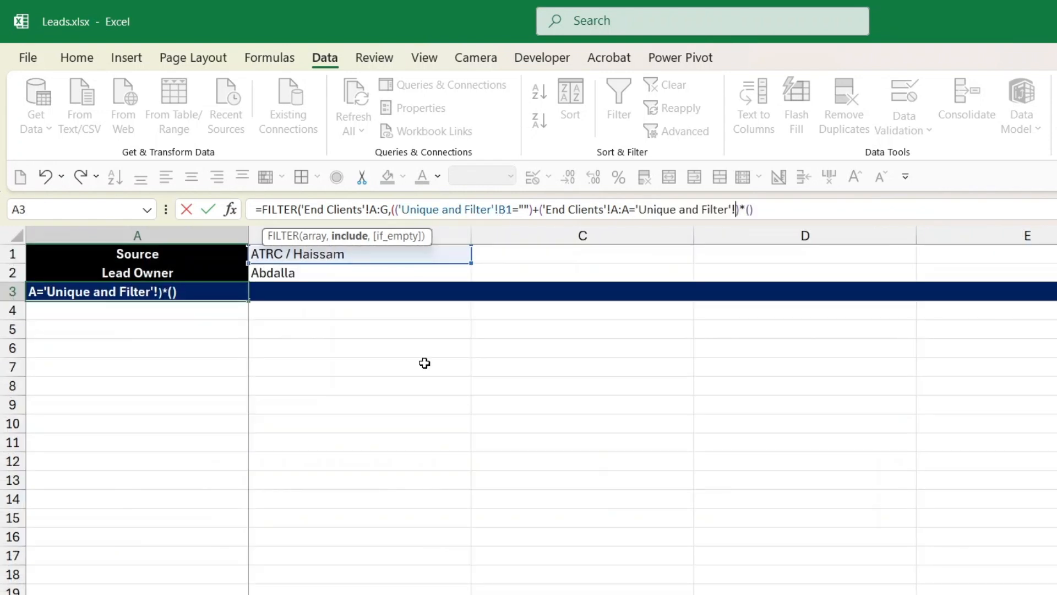
left_click(291, 254)
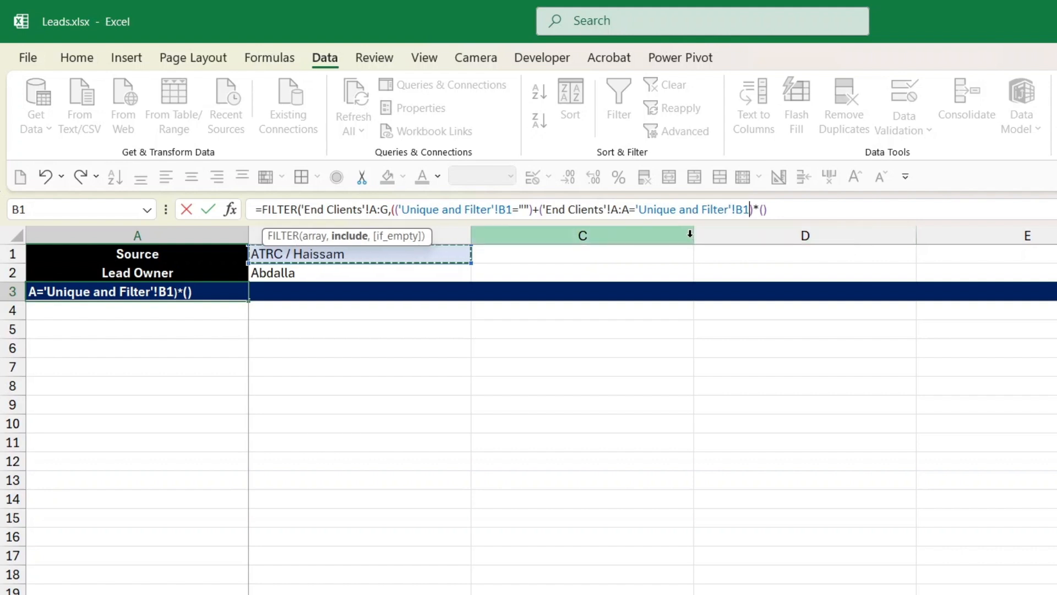
Remove the 'Unique and Filter'! sheet prefix from both B1 references in the formula
left_click(738, 210)
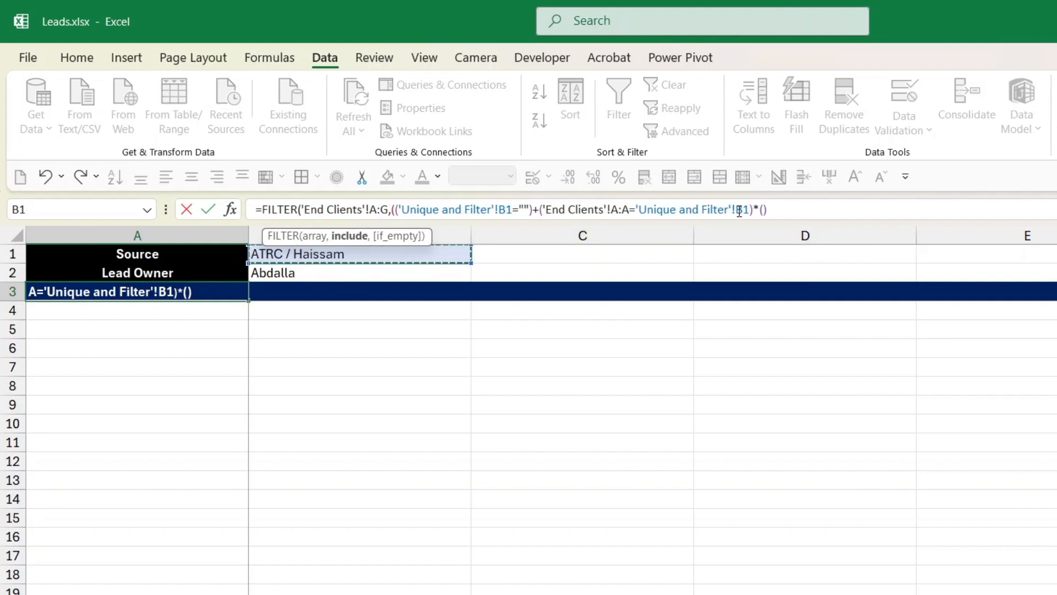
key("BackSpace")
key("BackSpace")
key("BackSpace")
key("BackSpace")
key("BackSpace")
key("BackSpace")
key("BackSpace")
key("BackSpace")
key("BackSpace")
key("BackSpace")
key("BackSpace")
key("BackSpace")
key("BackSpace")
key("BackSpace")
key("BackSpace")
key("BackSpace")
key("BackSpace")
key("BackSpace")
key("BackSpace")
key("BackSpace")
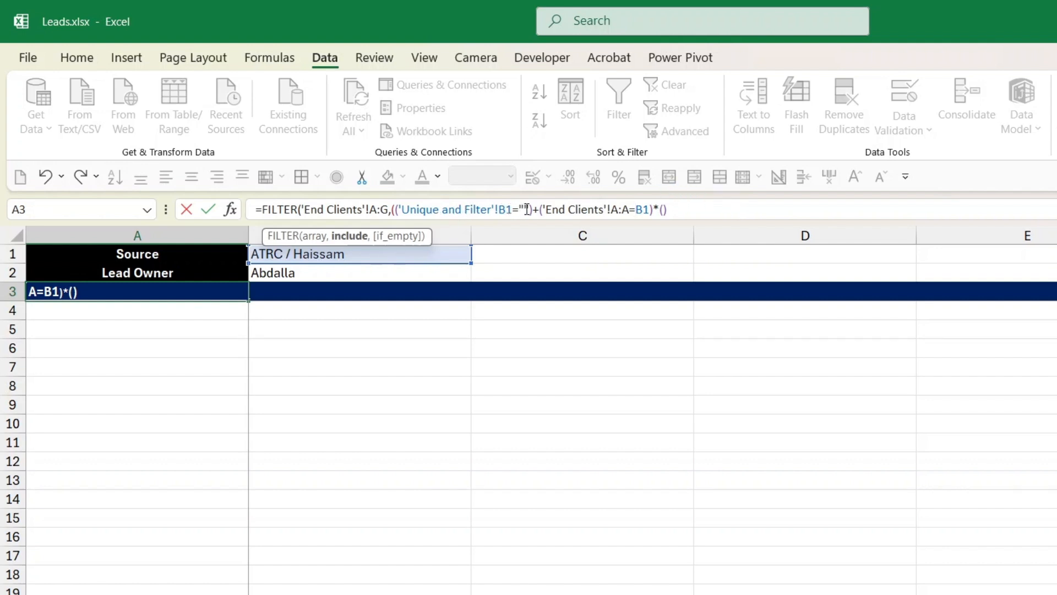
key("BackSpace")
key("BackSpace")
key("BackSpace")
key("BackSpace")
key("BackSpace")
key("BackSpace")
key("BackSpace")
key("BackSpace")
key("BackSpace")
key("BackSpace")
key("BackSpace")
key("BackSpace")
key("BackSpace")
key("BackSpace")
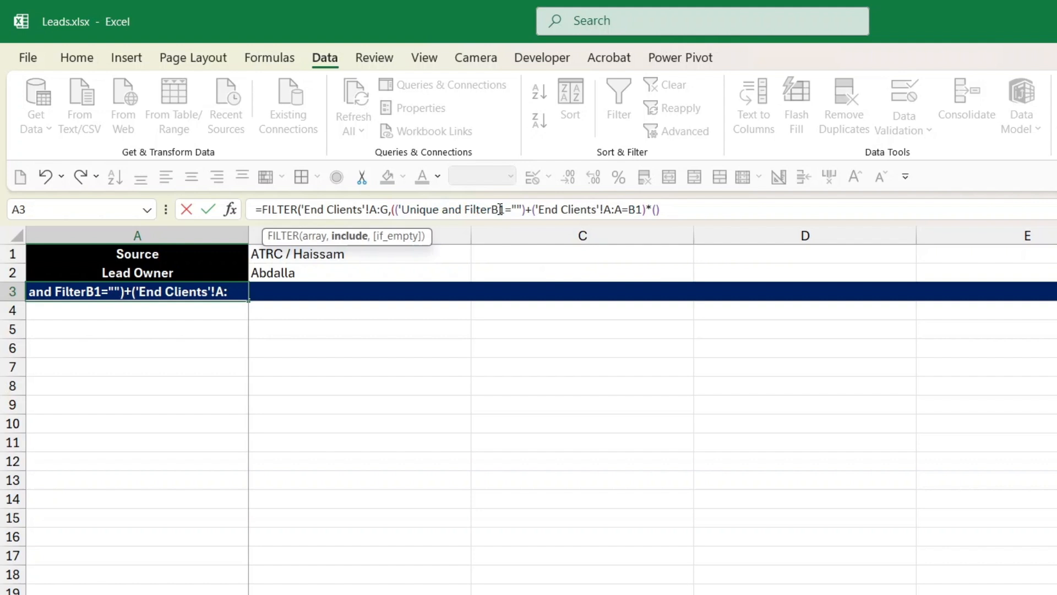
key("BackSpace")
key("BackSpace")
key("BackSpace")
key("BackSpace")
key("BackSpace")
key("BackSpace")
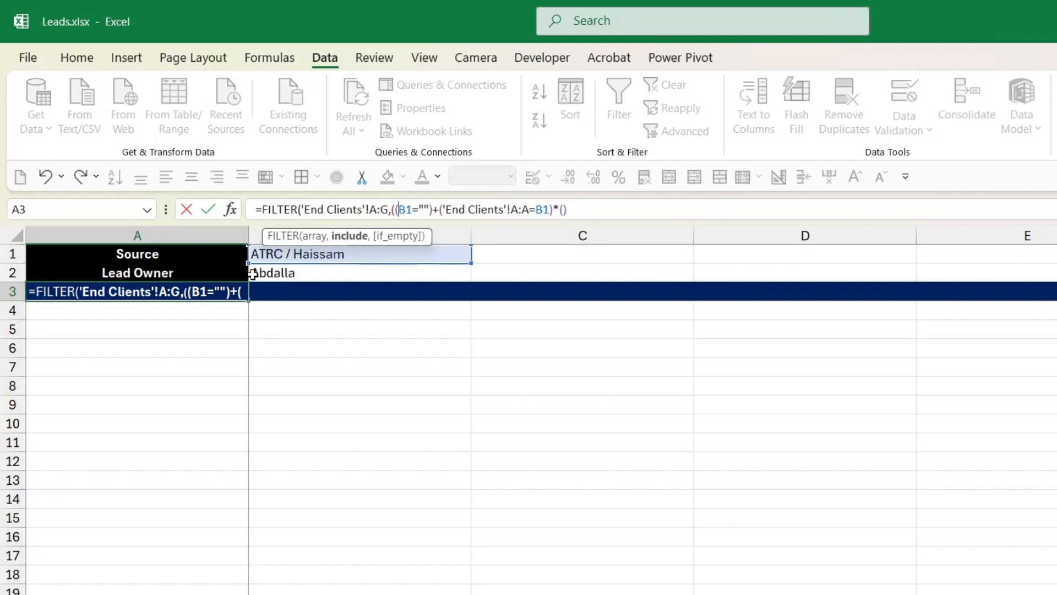
Open a nested condition on Lead Owner cell B2 in the second brackets, and delete the sheet prefix from its reference
left_click(563, 212)
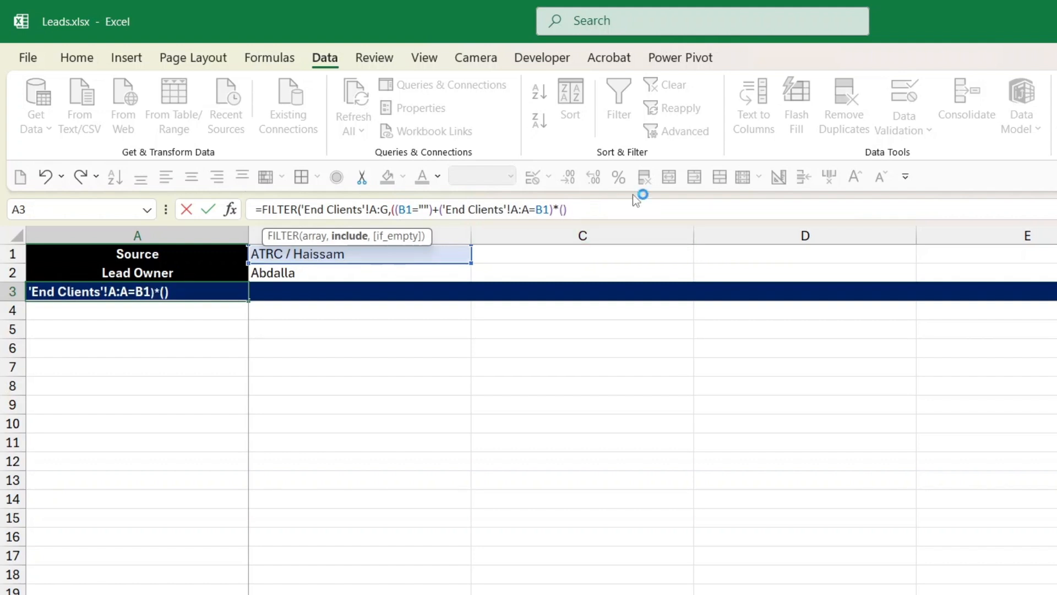
type("(")
left_click(316, 274)
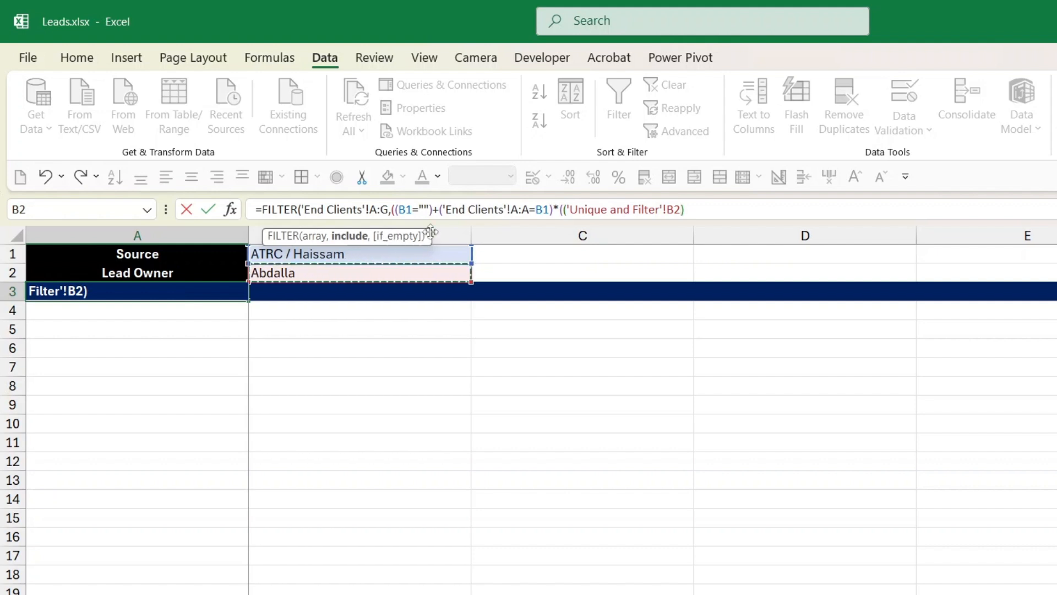
left_click(664, 210)
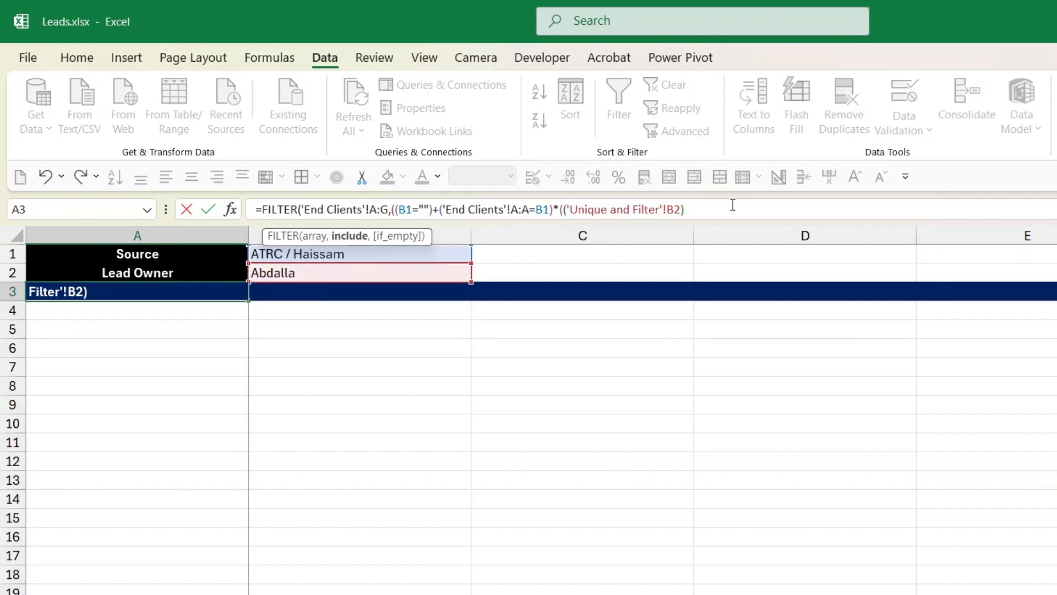
key("BackSpace")
key("BackSpace")
key("BackSpace")
key("BackSpace")
key("BackSpace")
key("BackSpace")
key("BackSpace")
key("BackSpace")
key("BackSpace")
key("BackSpace")
key("BackSpace")
key("BackSpace")
key("BackSpace")
key("BackSpace")
key("BackSpace")
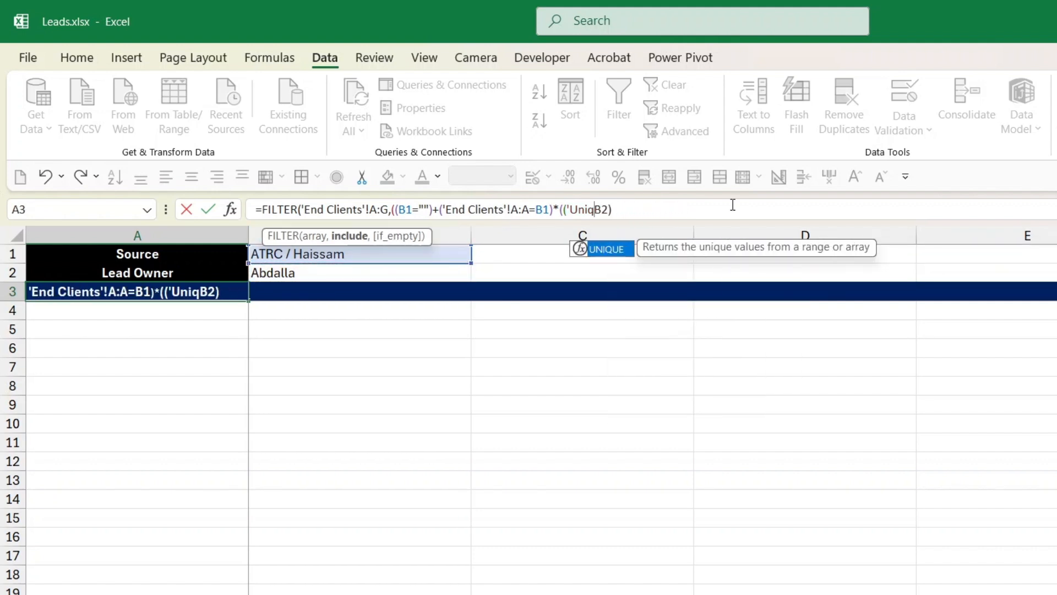
key("BackSpace")
key("BackSpace")
key("BackSpace")
key("BackSpace")
key("BackSpace")
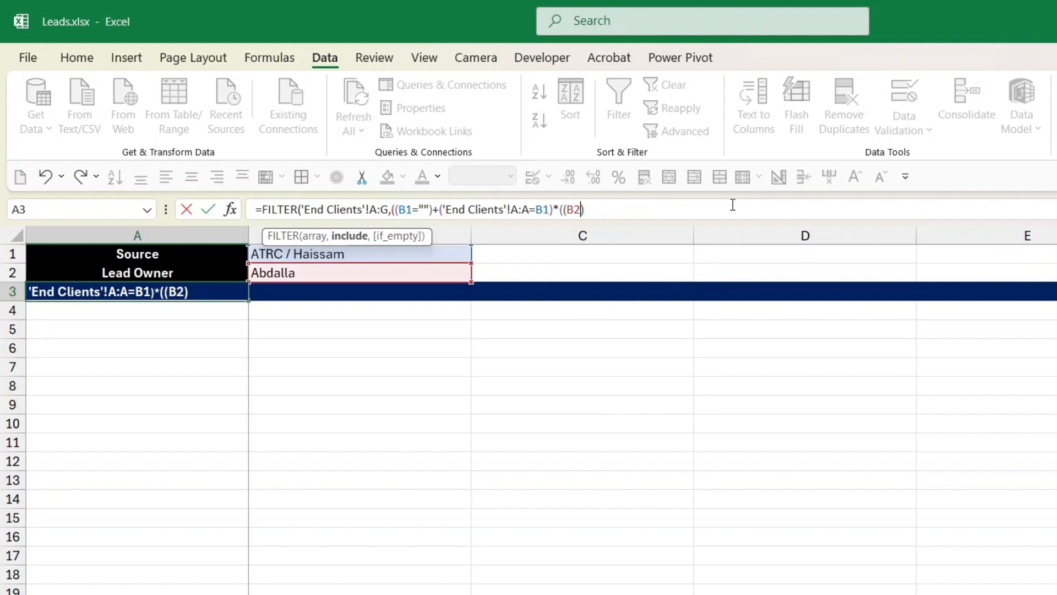
Complete the blank test as B2="" and add the alternative condition +('End Clients'!B:B='Unique and Filter'!B2)
type("=\"\")+(")
key("ctrl+Page_Down")
left_click(169, 235)
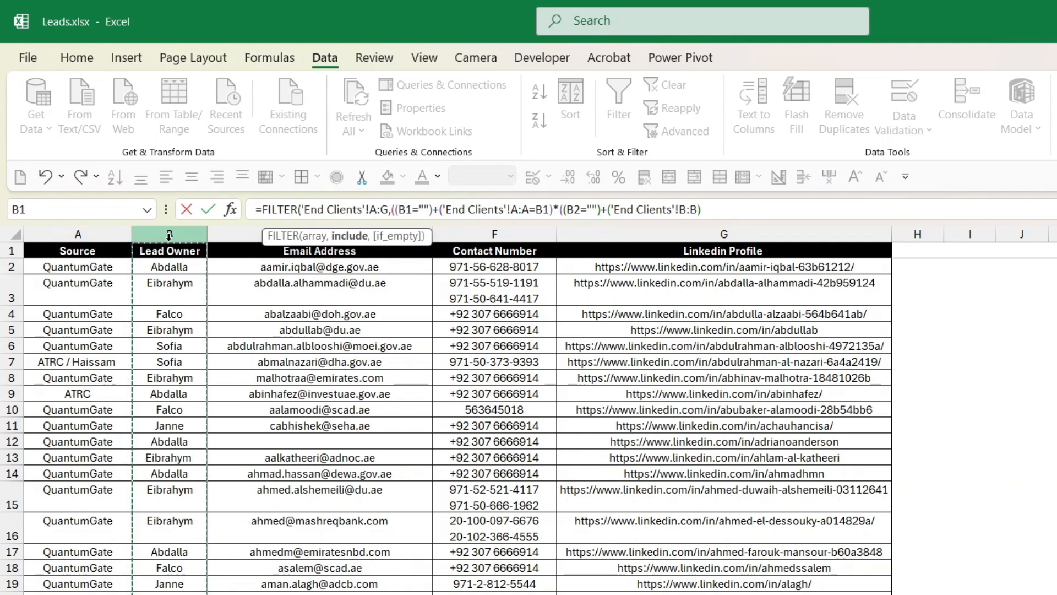
type("=")
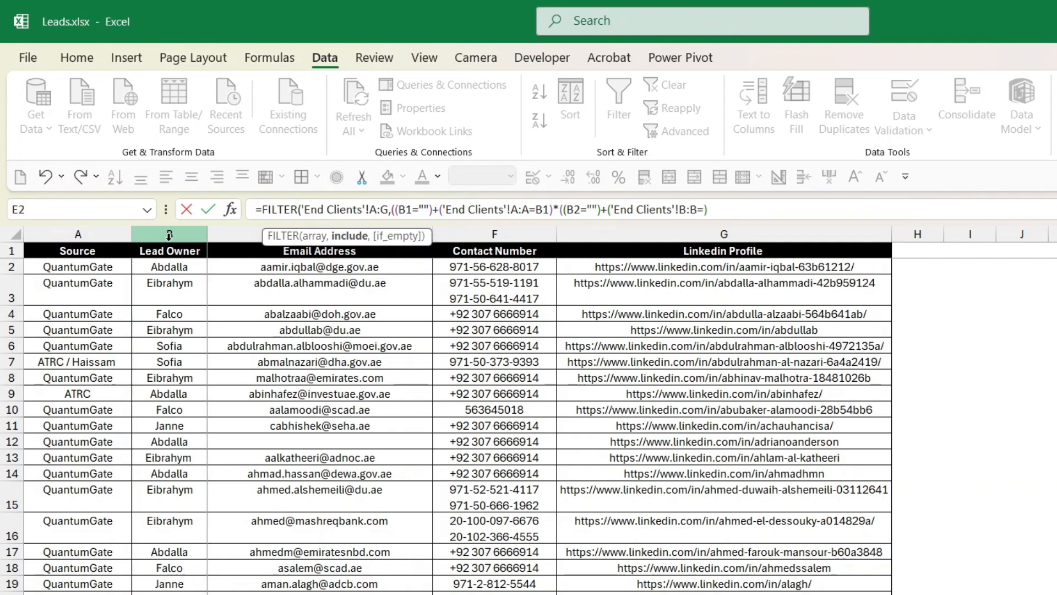
key("ctrl+Page_Up")
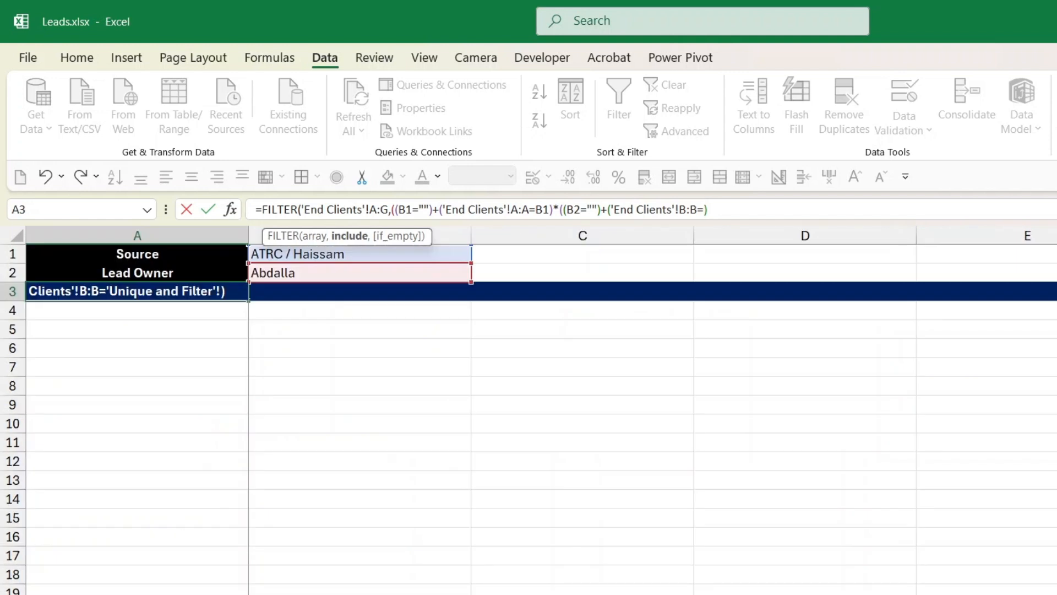
left_click(279, 274)
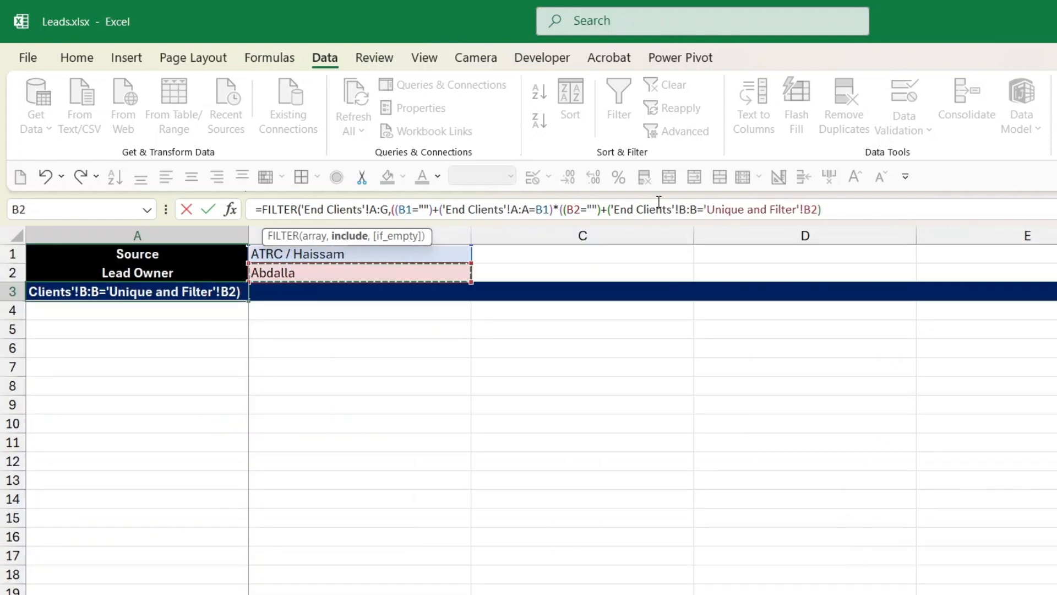
Remove the 'Unique and Filter'! prefix from the last B2 reference and add the missing closing brackets after both criteria conditions
left_click(801, 211)
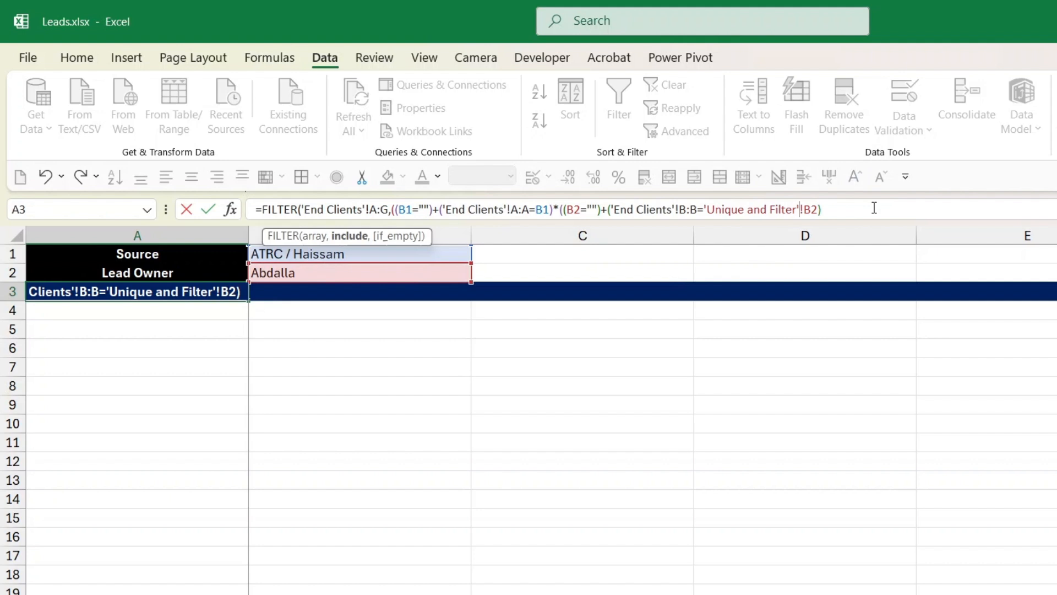
key("BackSpace")
key("BackSpace")
key("BackSpace")
key("BackSpace")
key("BackSpace")
key("BackSpace")
key("BackSpace")
key("BackSpace")
key("BackSpace")
key("BackSpace")
key("BackSpace")
key("BackSpace")
key("BackSpace")
key("BackSpace")
key("BackSpace")
key("BackSpace")
key("BackSpace")
key("BackSpace")
key("BackSpace")
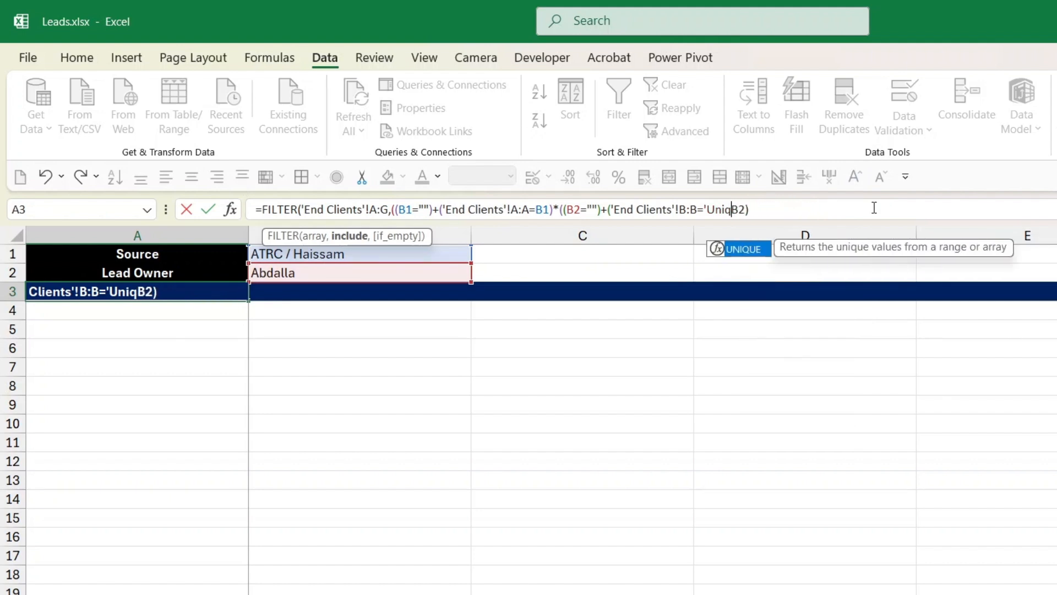
key("BackSpace")
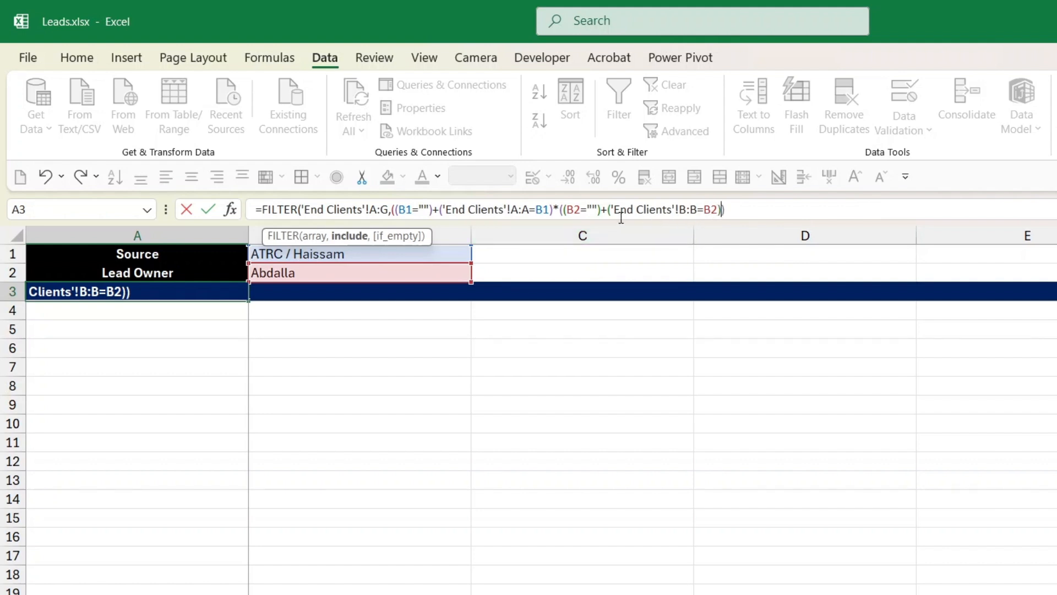
left_click(549, 209)
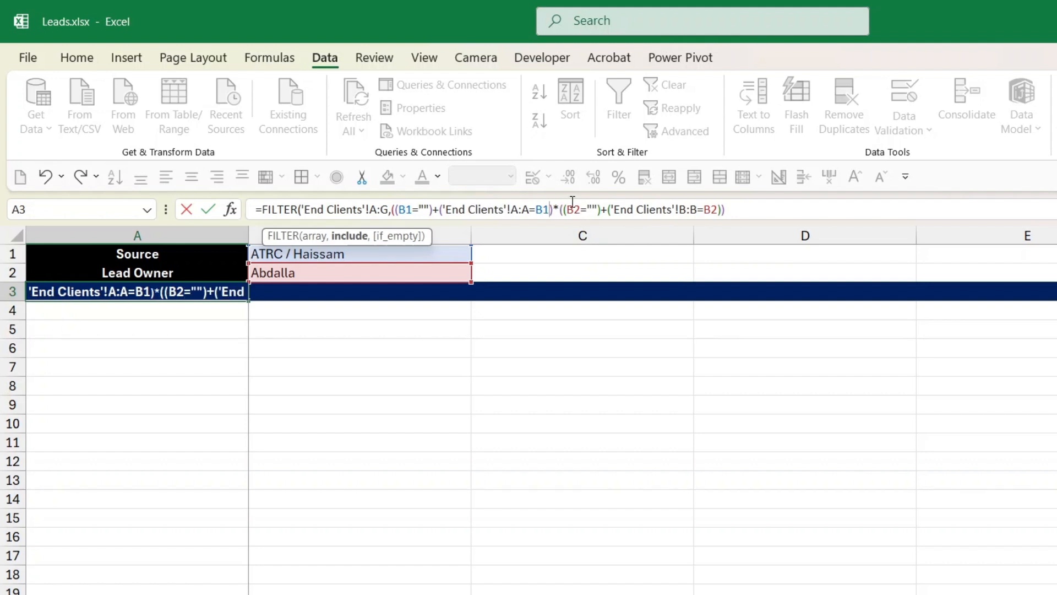
type(")")
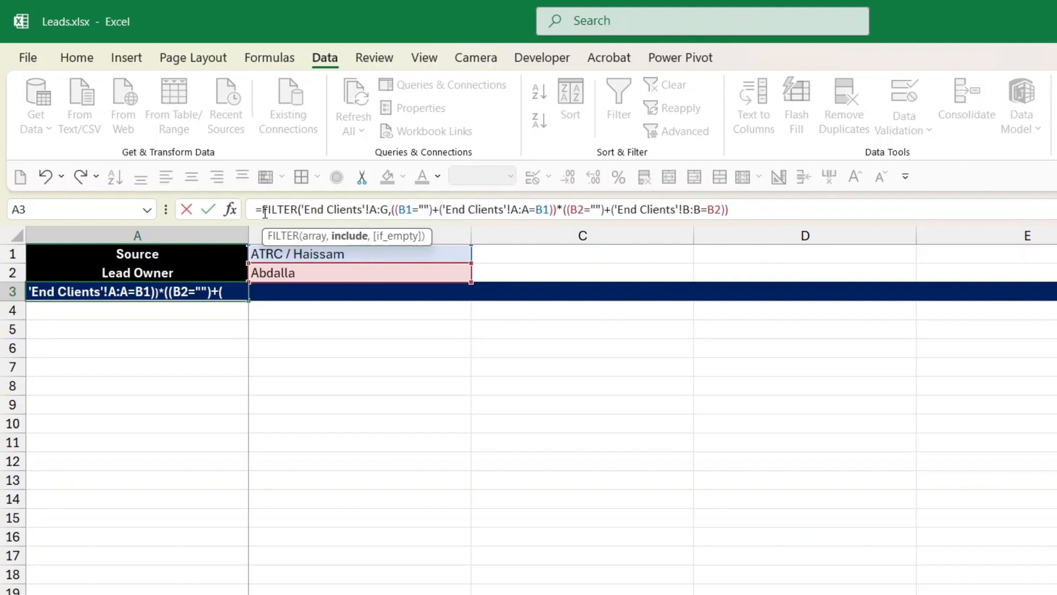
Wrap the FILTER formula in UNIQUE, close the outer brackets, and accept the proposed bracket correction
left_click(386, 218)
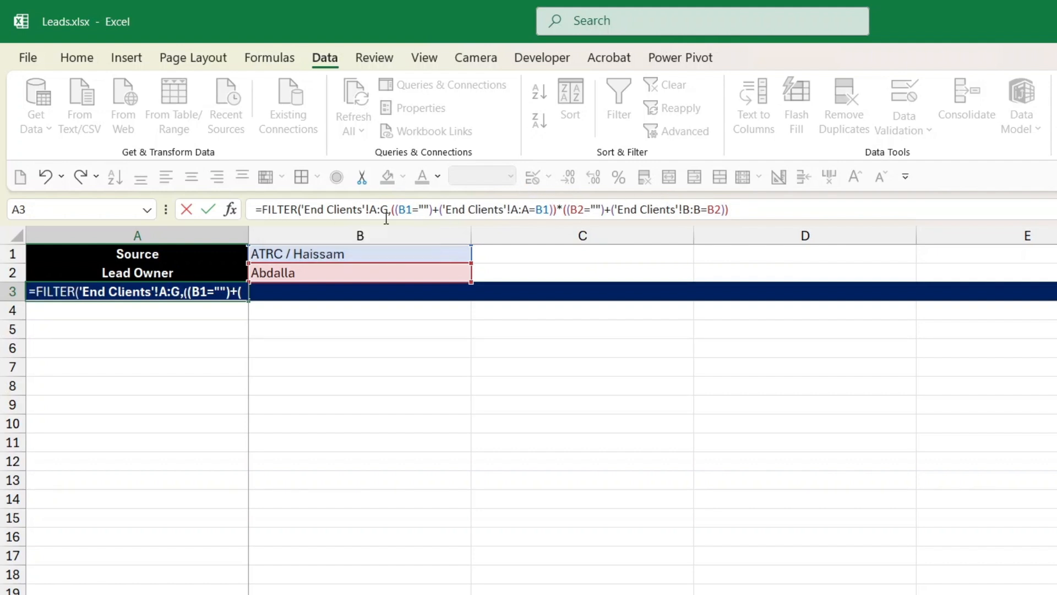
type("un")
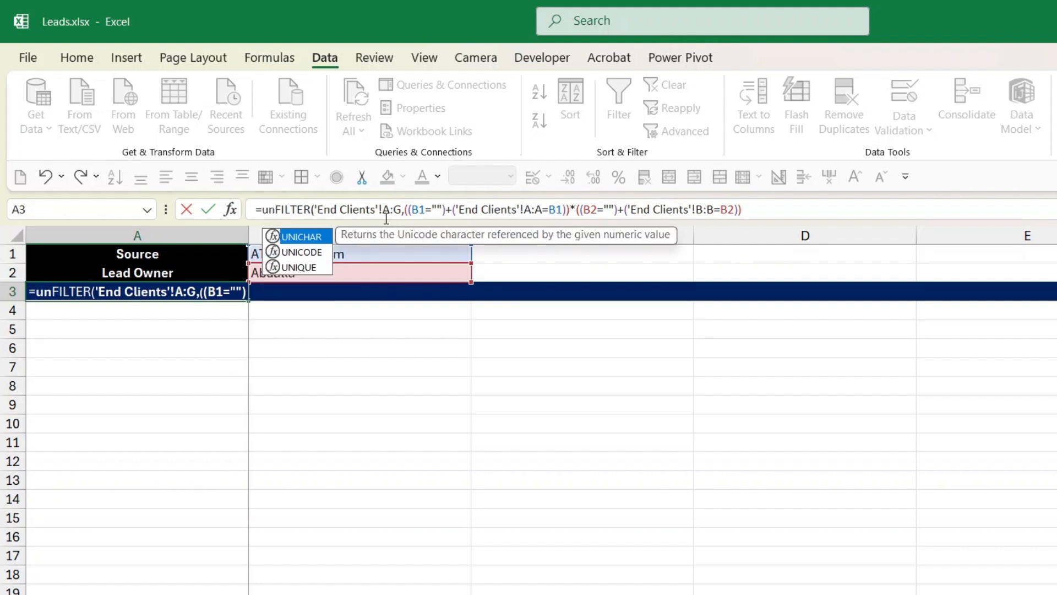
key("Down")
key("Down")
key("Tab")
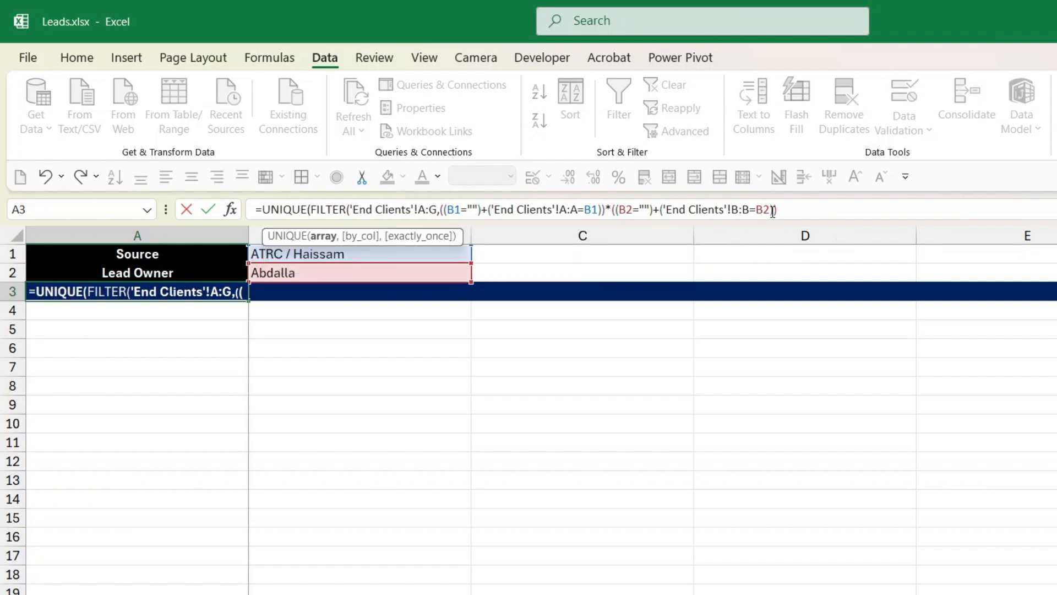
type("))")
key("Return")
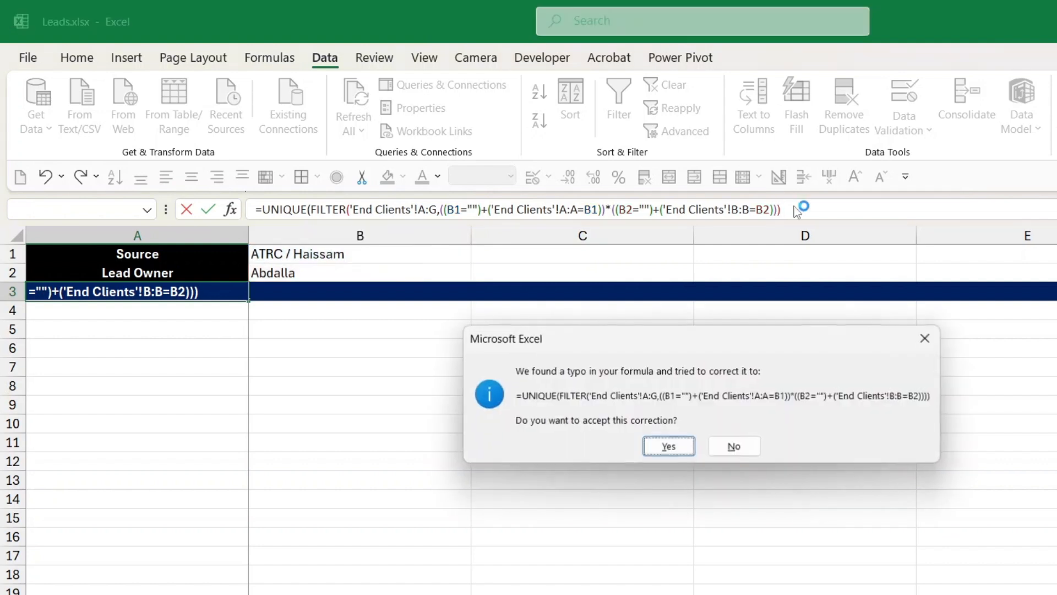
key("Return")
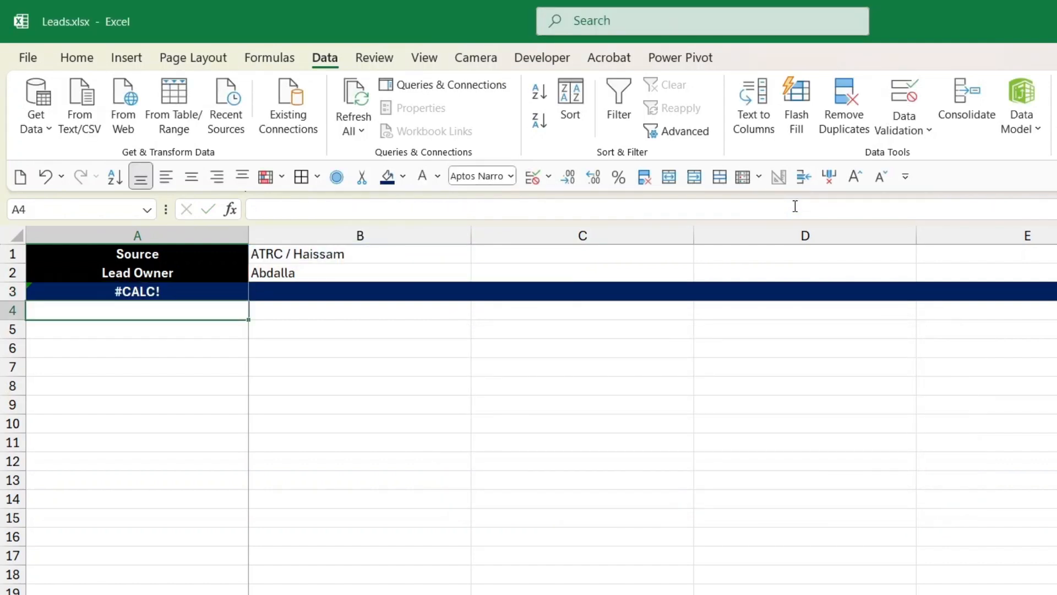
key("Up")
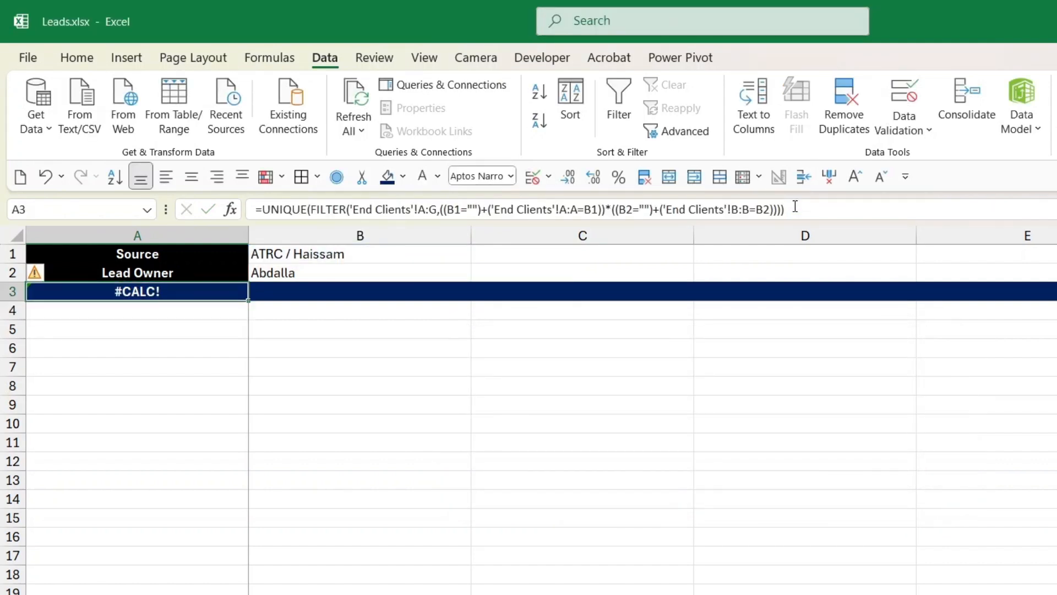
Clear both the Source and Lead Owner criteria in B1:B2
left_click(313, 270)
key("shift+Up")
key("Delete")
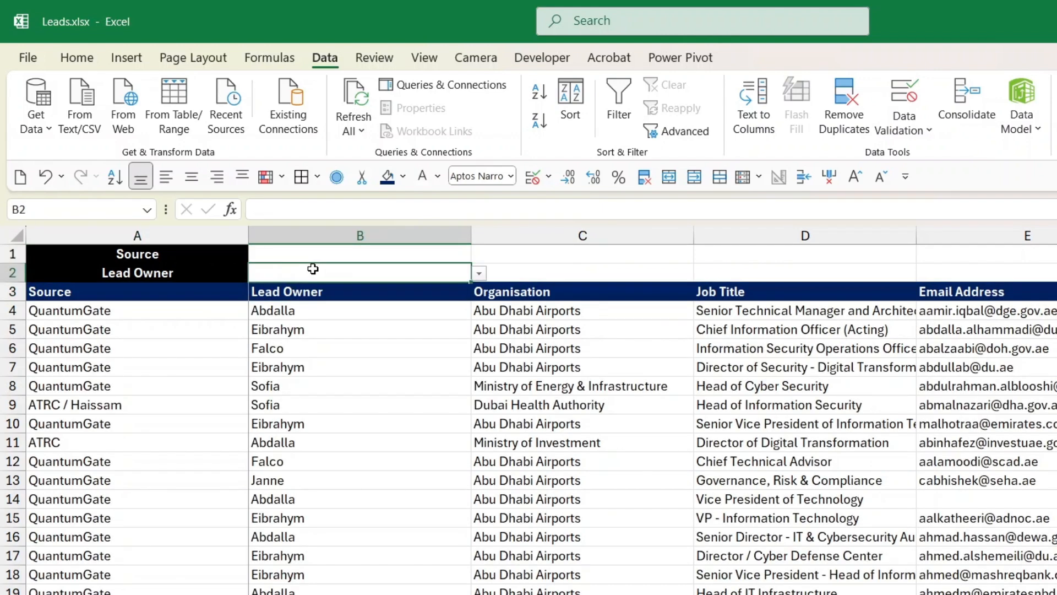
Examine the spilled leads list from start to end with both criteria cells blank
left_click(312, 269)
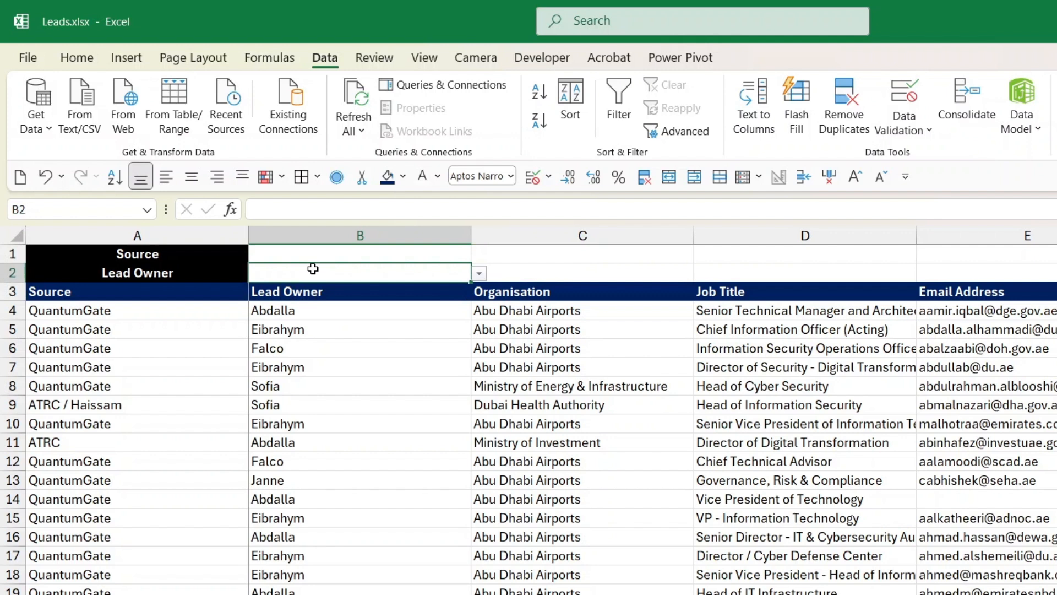
left_click(356, 254)
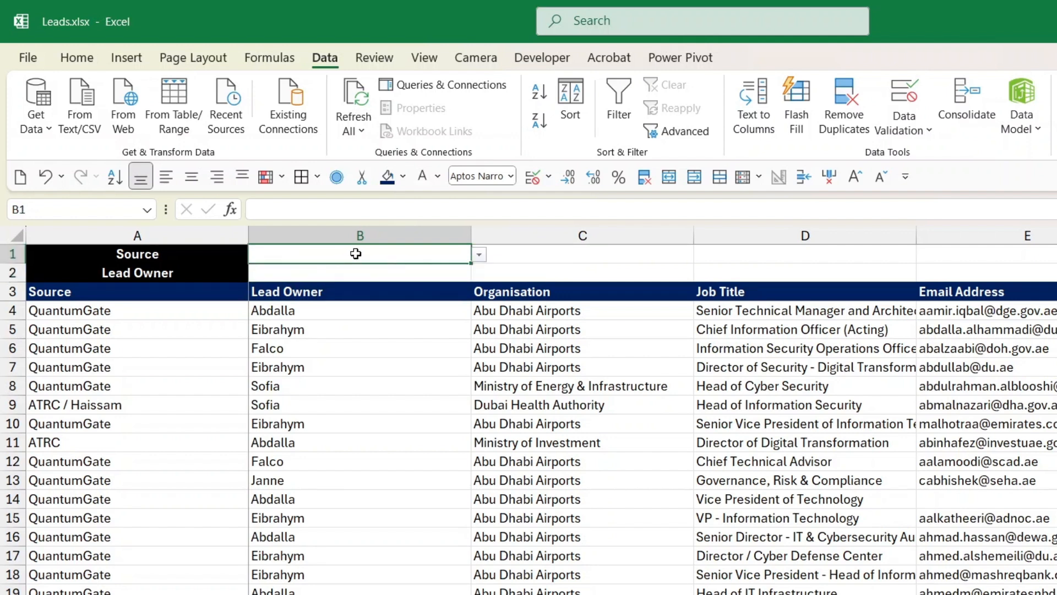
key("shift+Down")
left_click(356, 253)
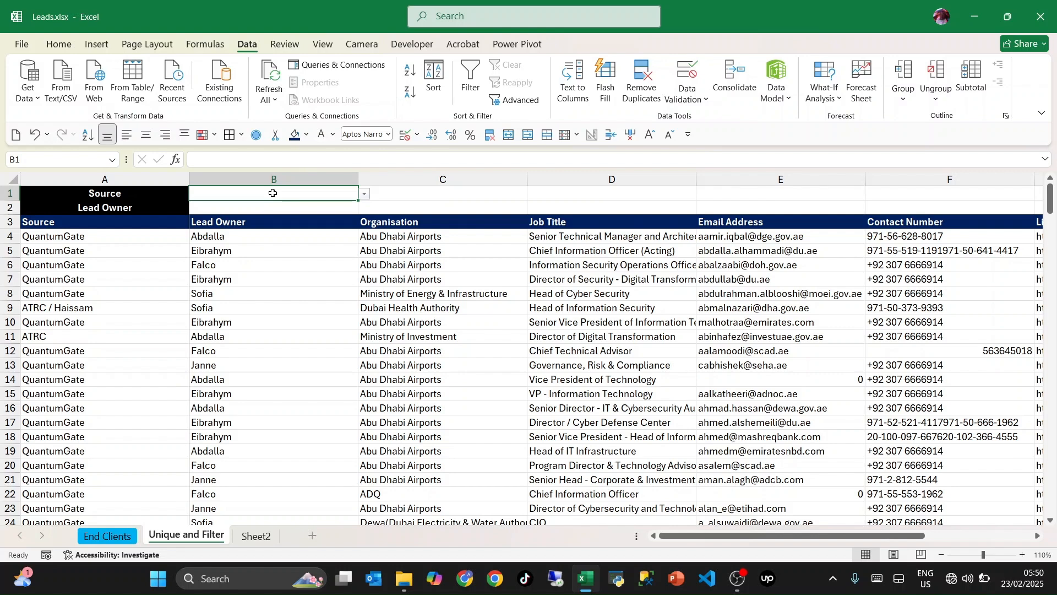
left_click(271, 207)
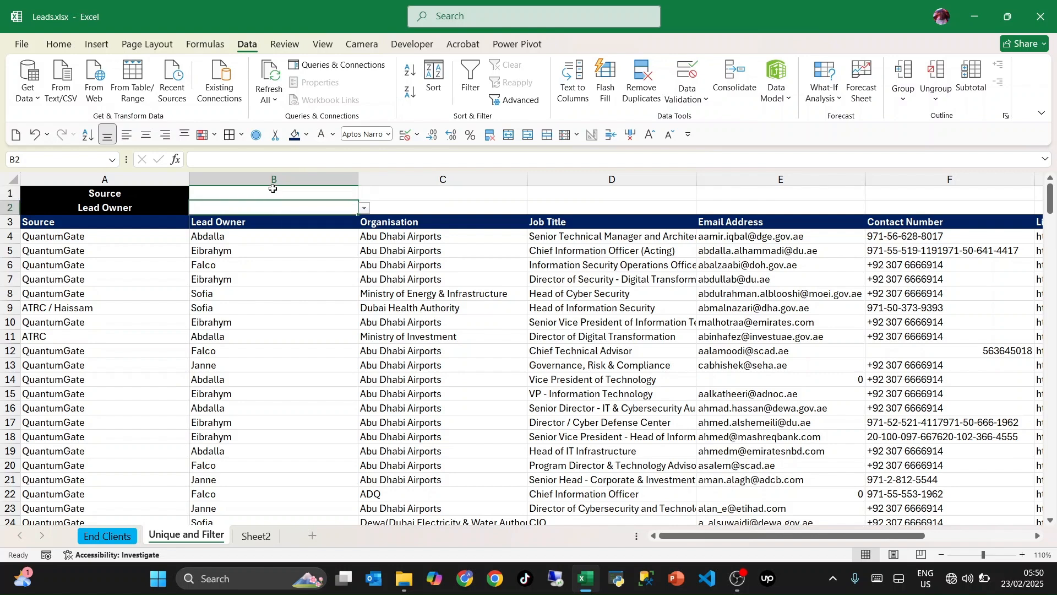
left_click(273, 189)
left_click(271, 206)
left_click(147, 342)
scroll(147, 344, "down", 20)
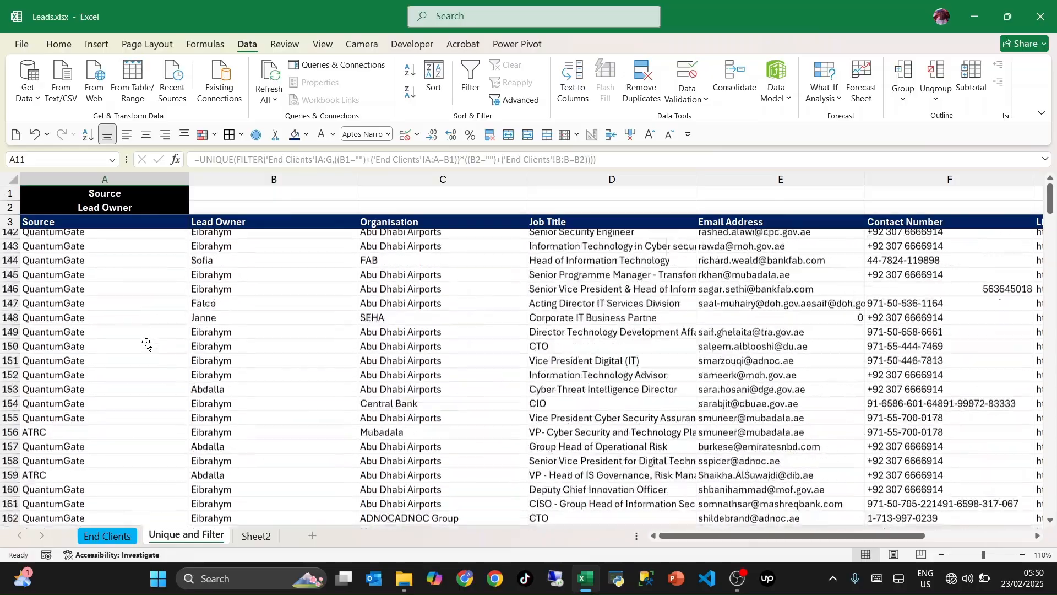
scroll(465, 395, "down", 19)
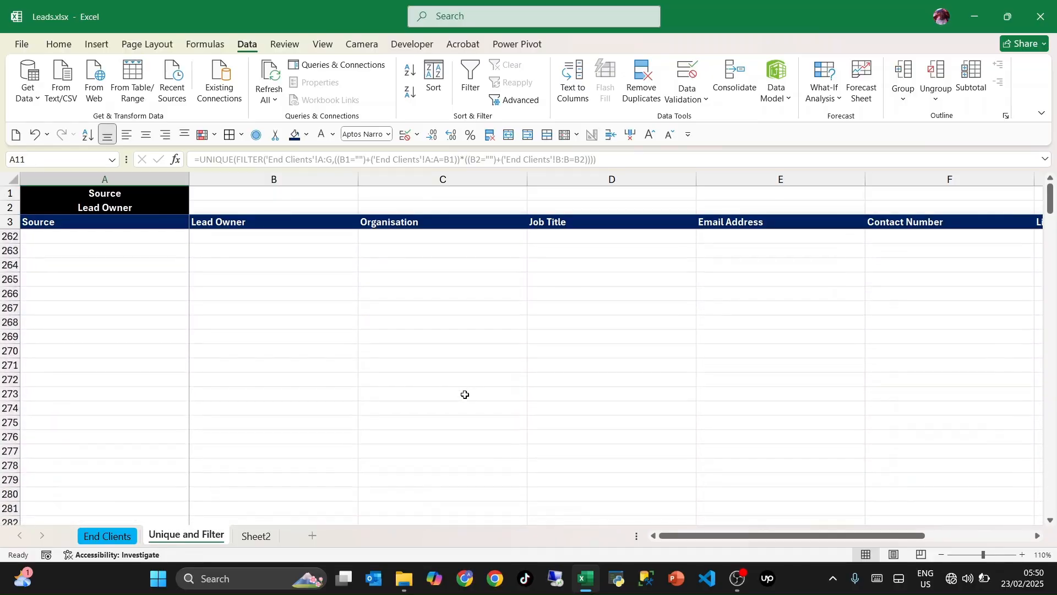
scroll(465, 394, "up", 13)
scroll(465, 394, "up", 20)
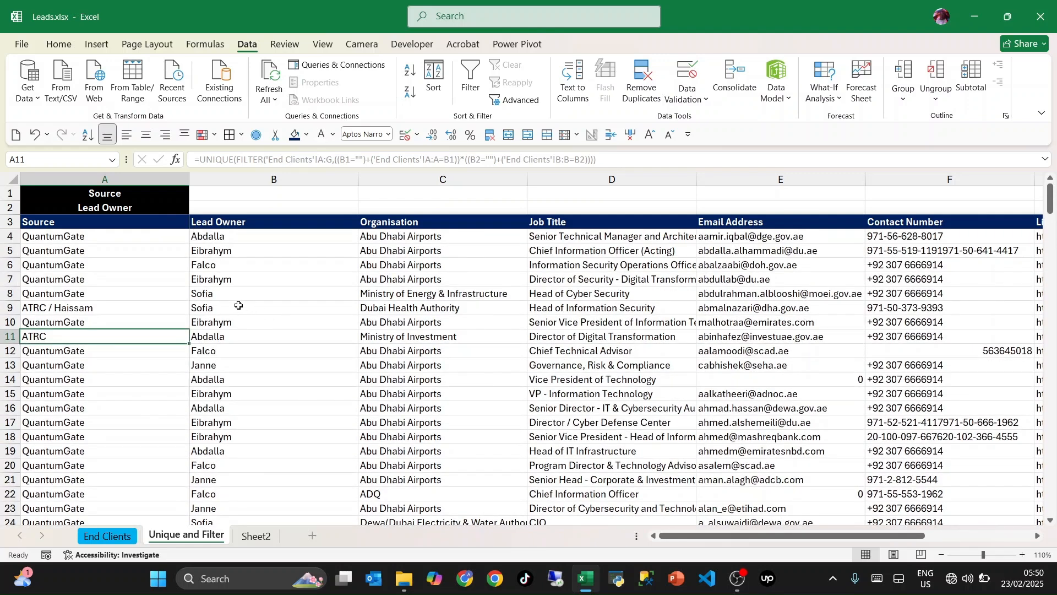
Enter the lead owner shown in B6 as the Lead Owner criterion in B2, and review the filtered rows
left_click(256, 196)
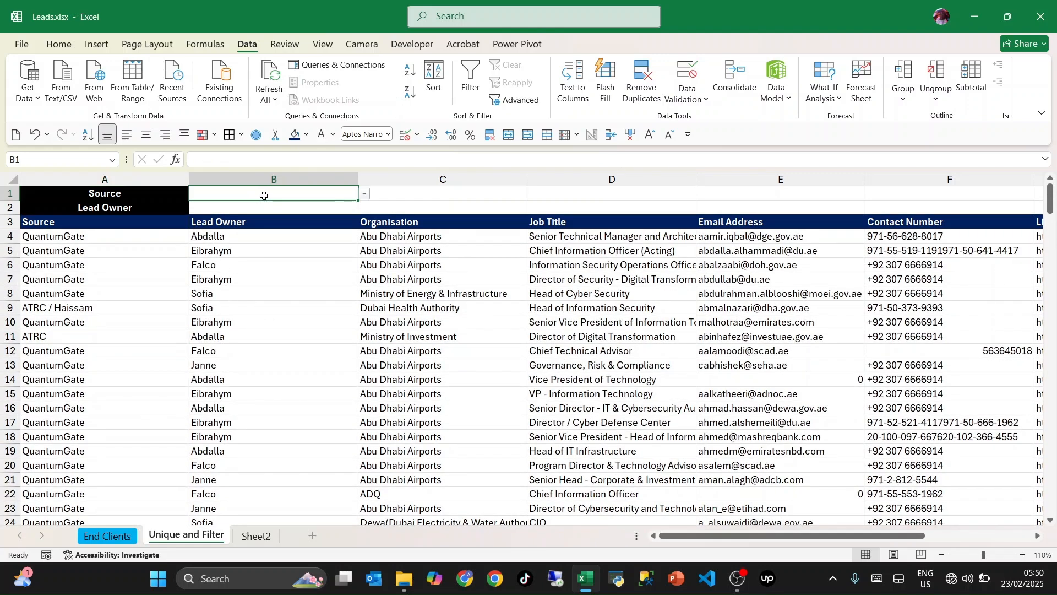
left_click(211, 265)
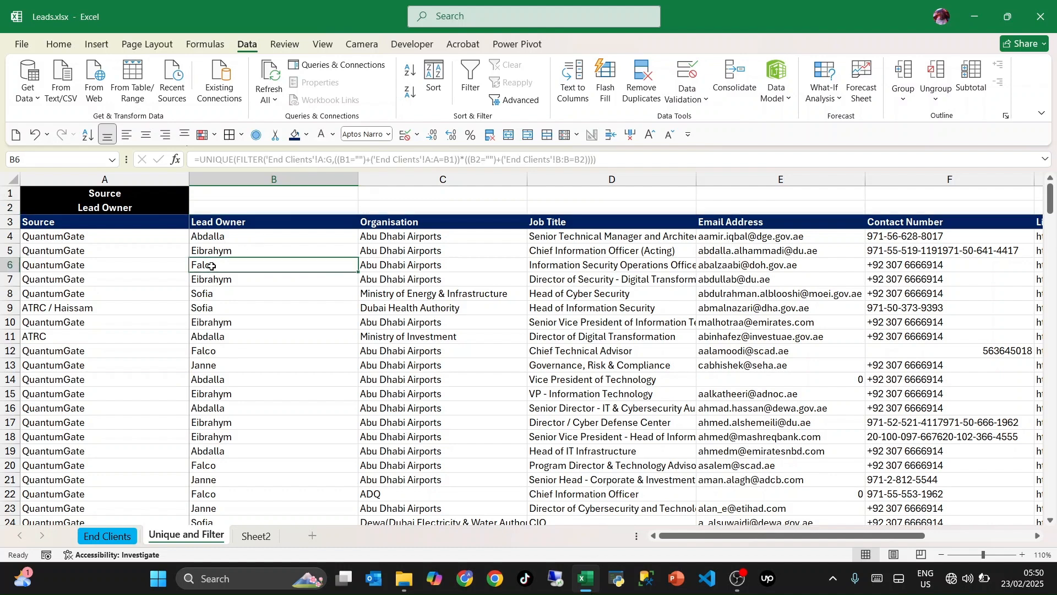
left_click(241, 207)
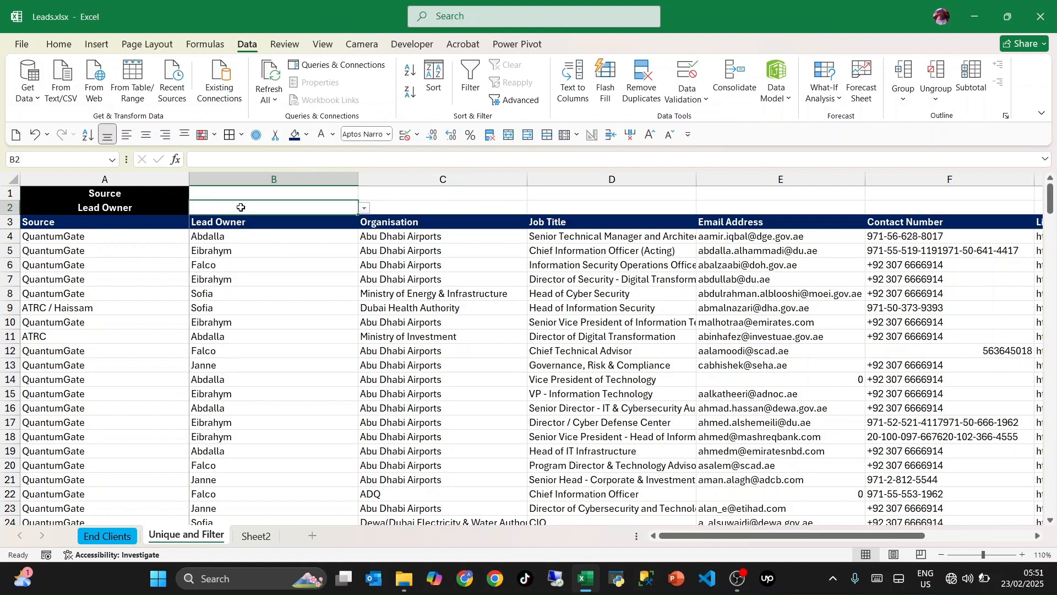
type("Falco")
key("Return")
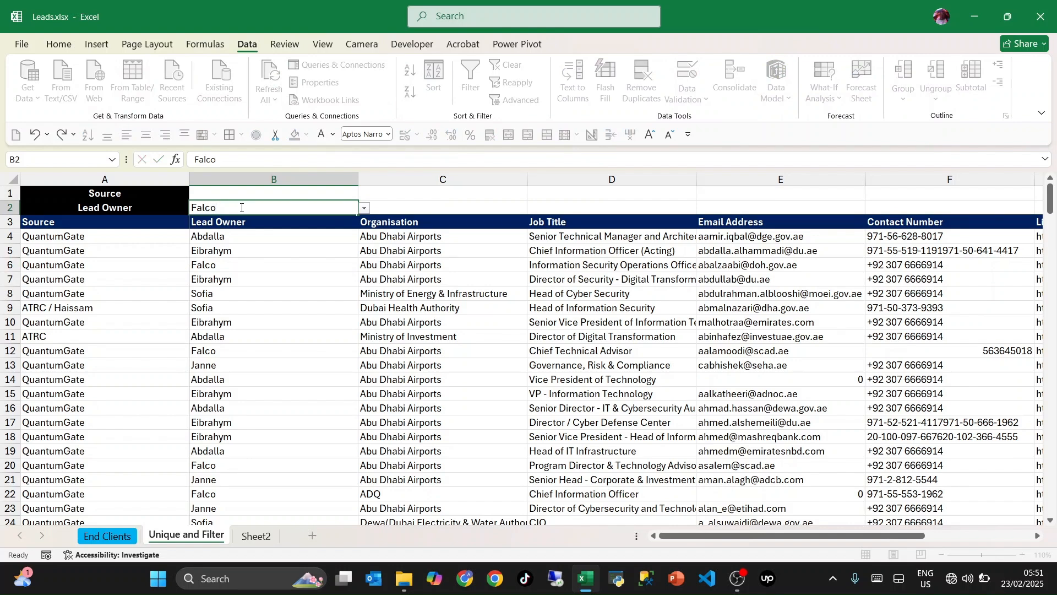
left_click(247, 348)
scroll(245, 347, "down", 4)
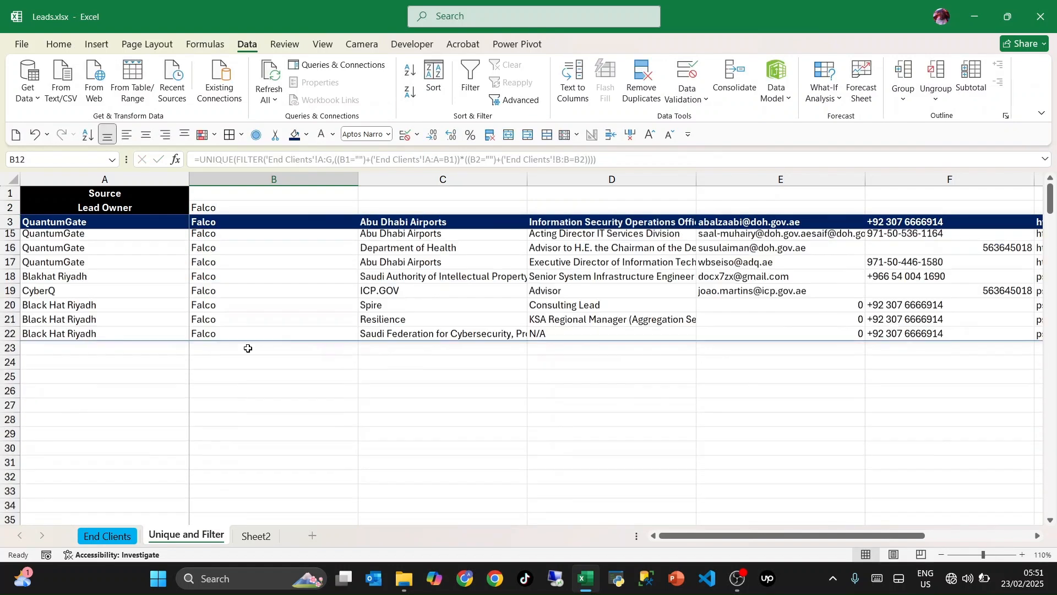
scroll(245, 347, "up", 4)
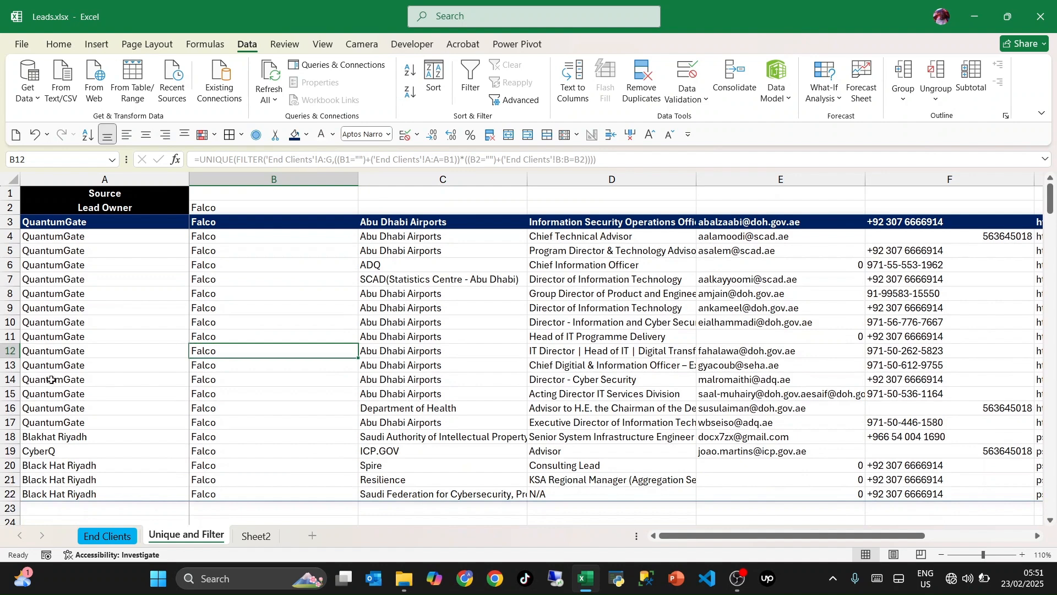
Enter Cyberq as the Source criterion in B1, and check the row that matches both criteria
left_click(49, 456)
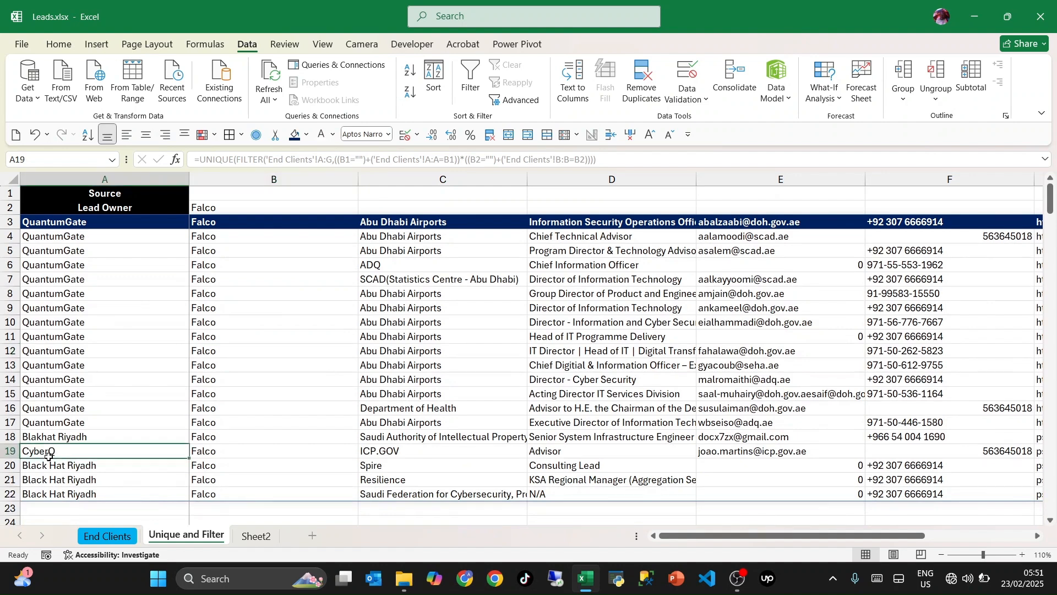
left_click(235, 196)
type("C")
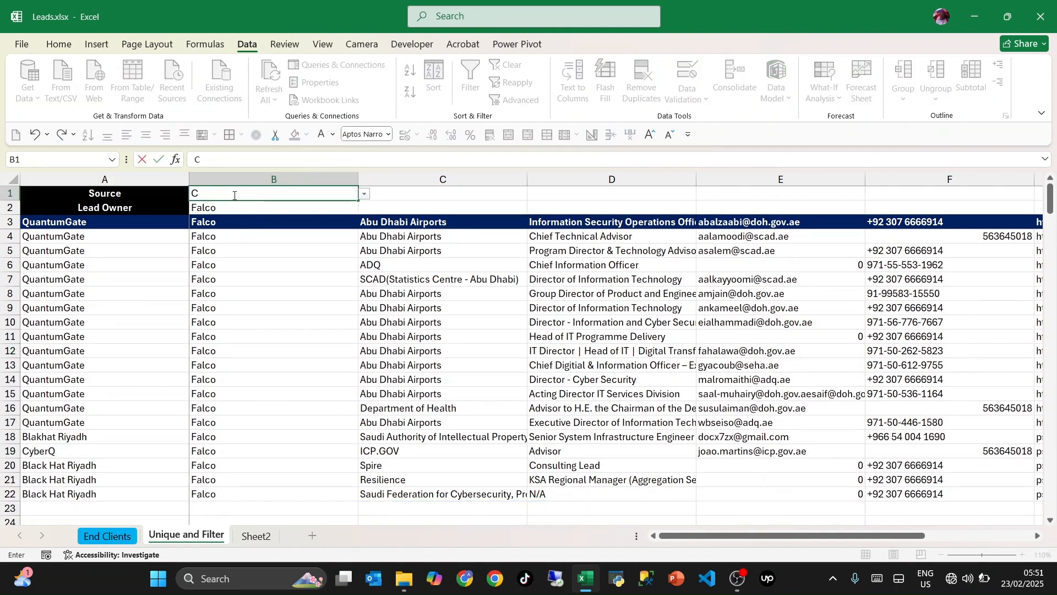
type("yberq")
key("Return")
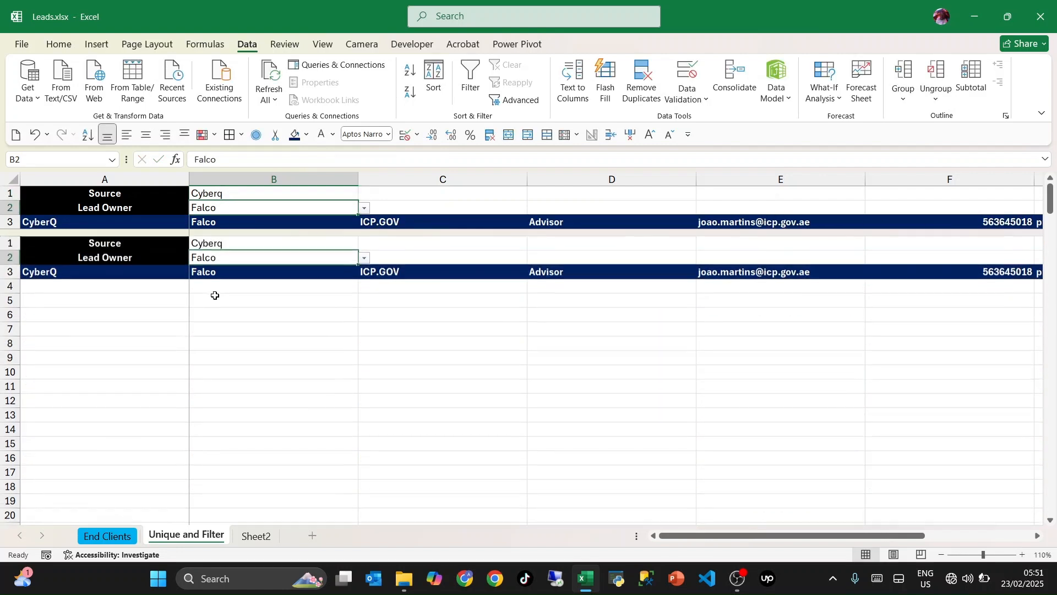
left_click(92, 223)
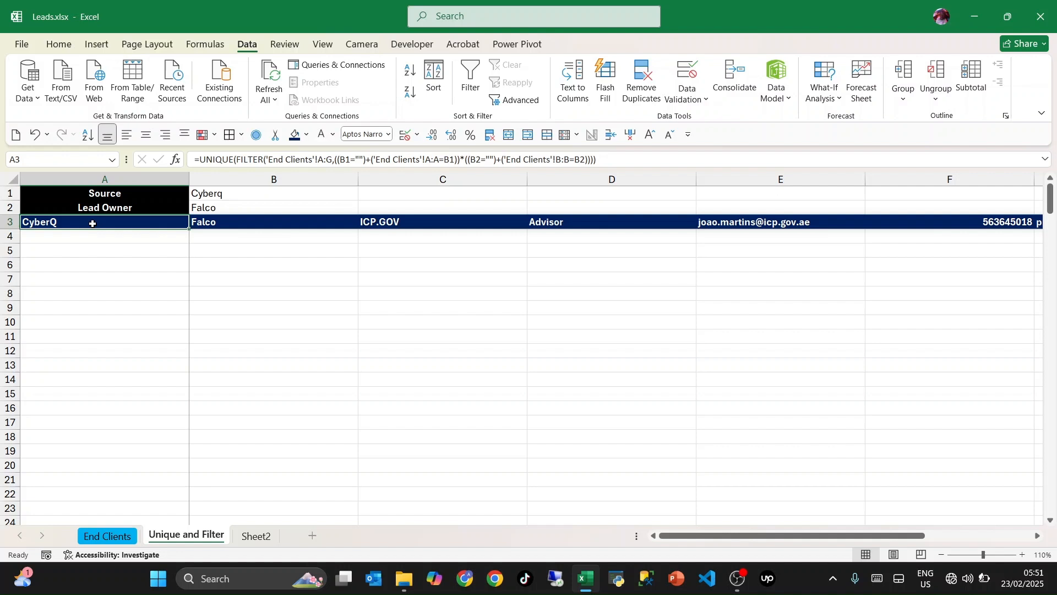
left_click(256, 223)
Choose ATRC from the Source drop-down in B1
left_click(270, 191)
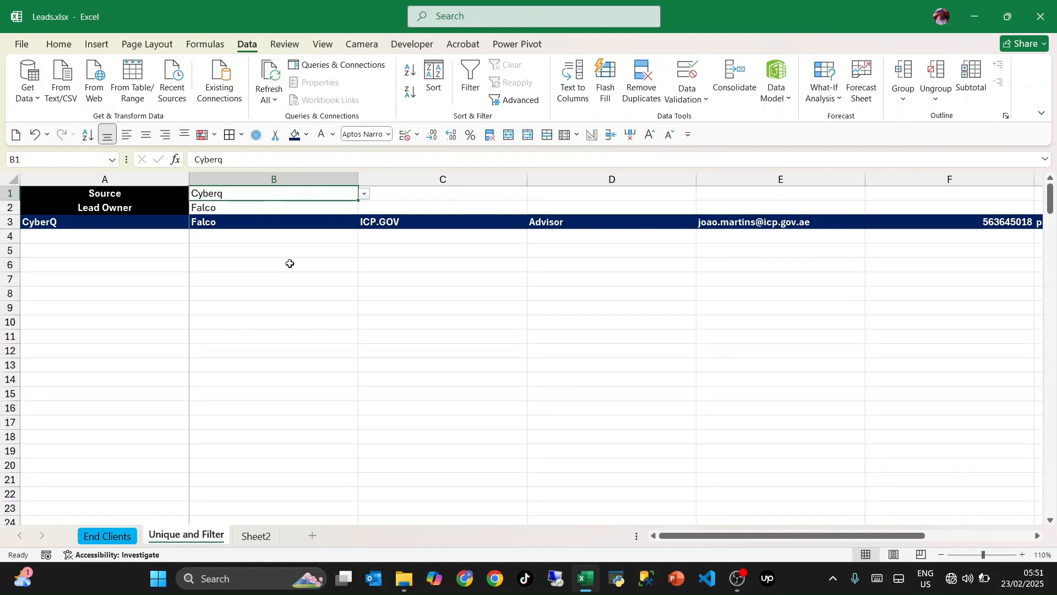
left_click(364, 194)
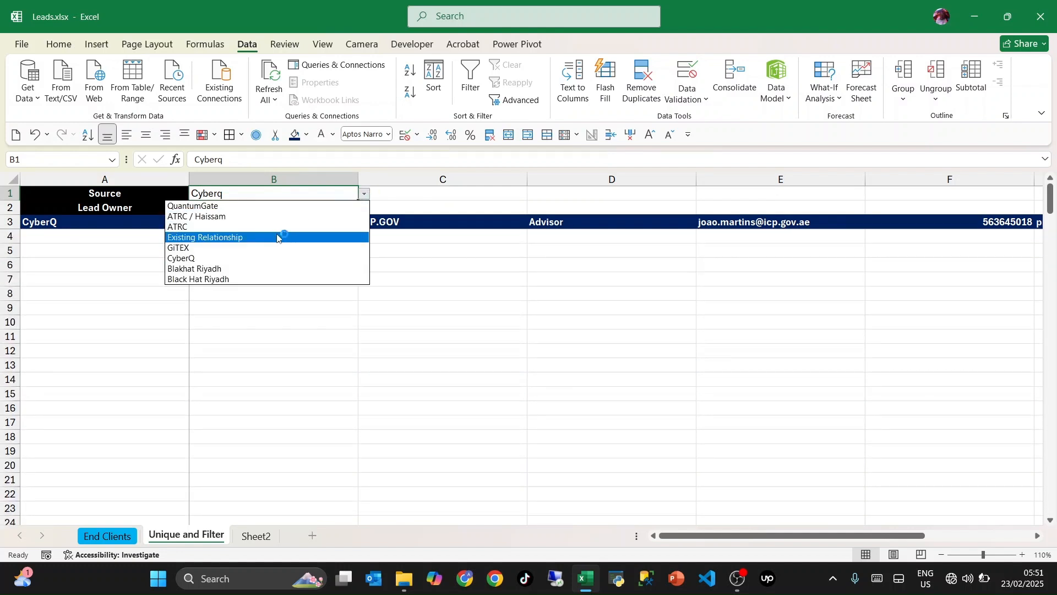
left_click(255, 229)
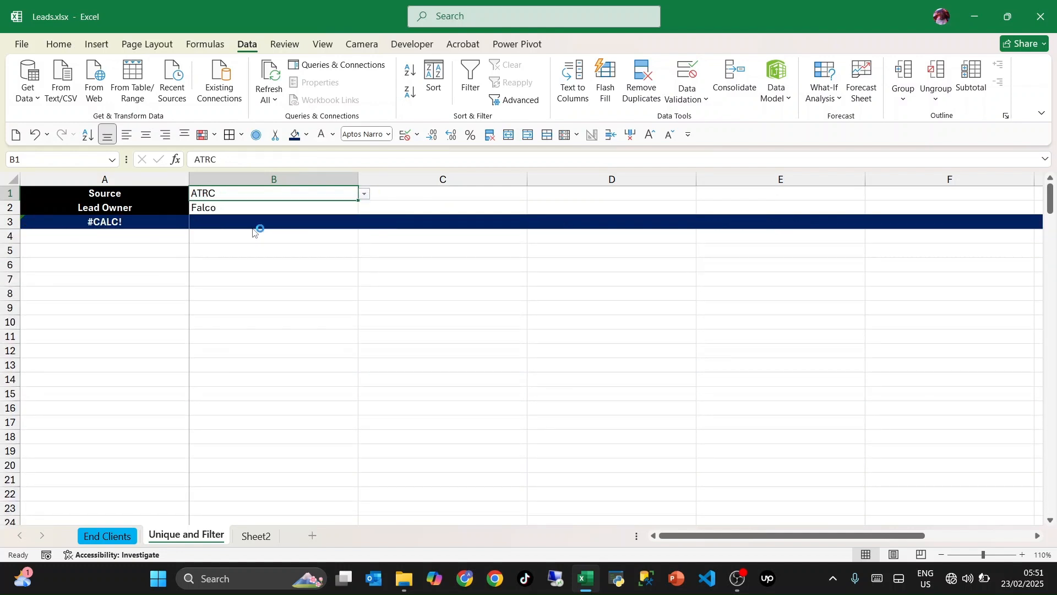
Wrap the UNIQUE and FILTER formula in A3 with IFERROR so that it returns "Not Found" on an error
left_click(102, 222)
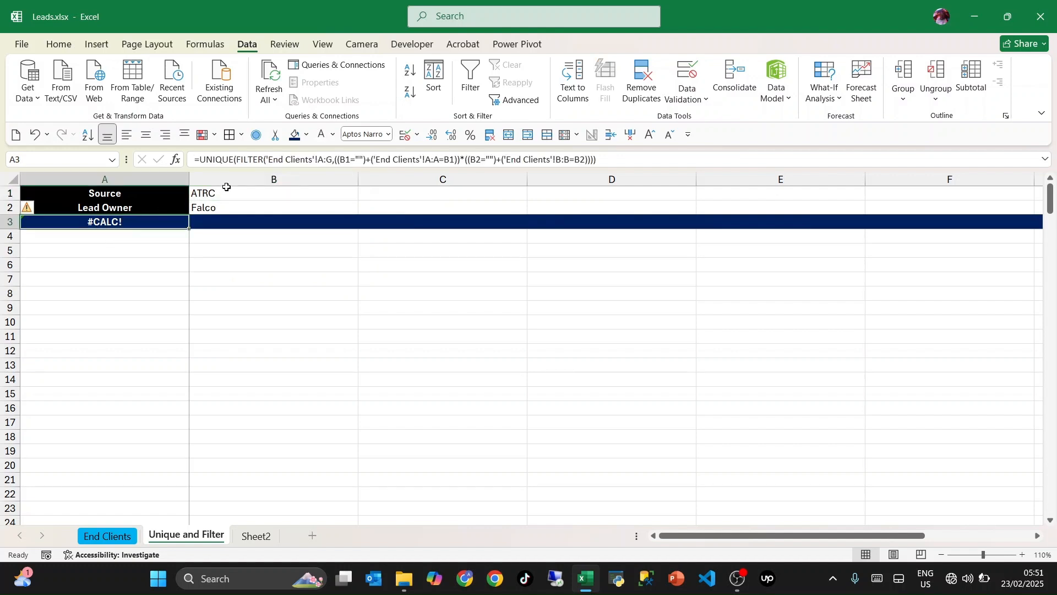
left_click(209, 160)
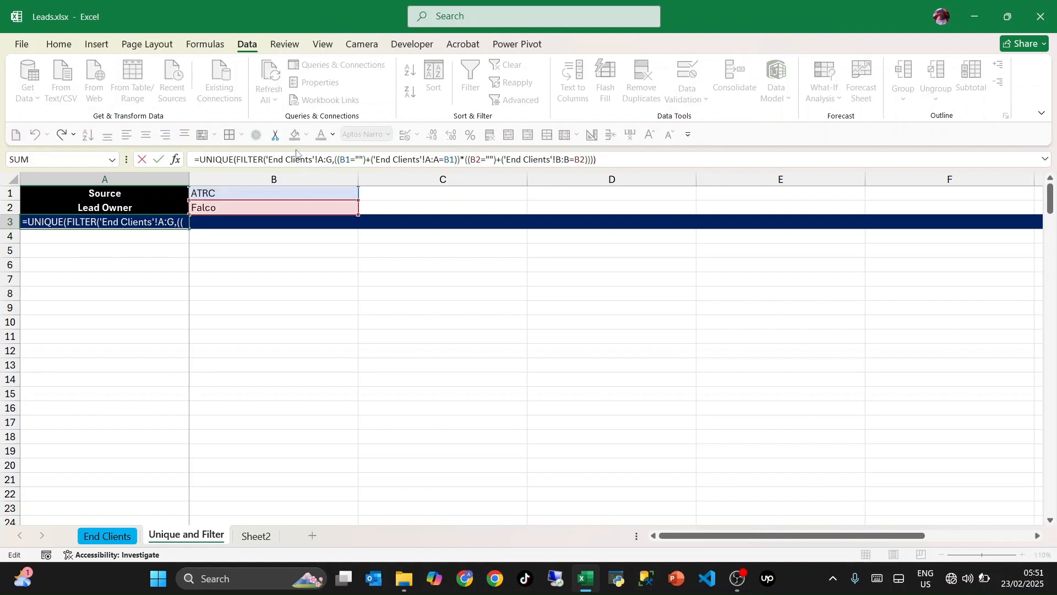
type("ifer")
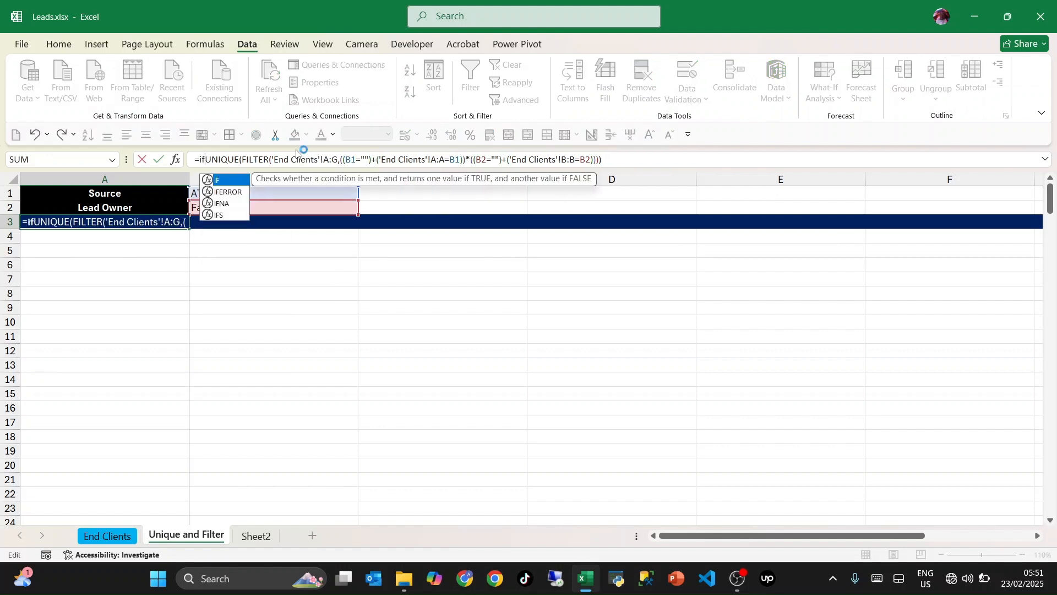
key("Tab")
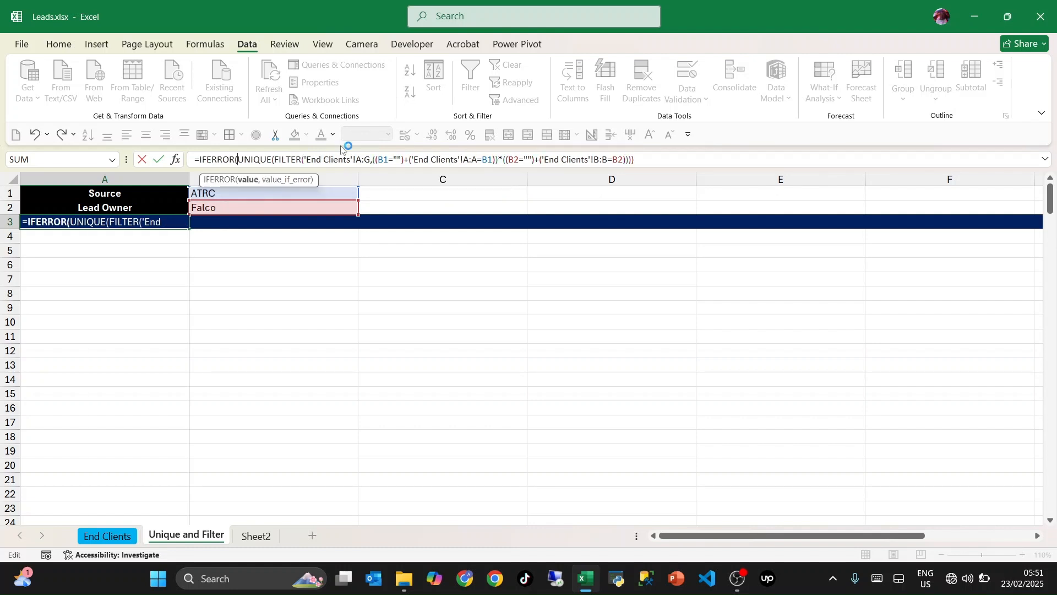
key("End")
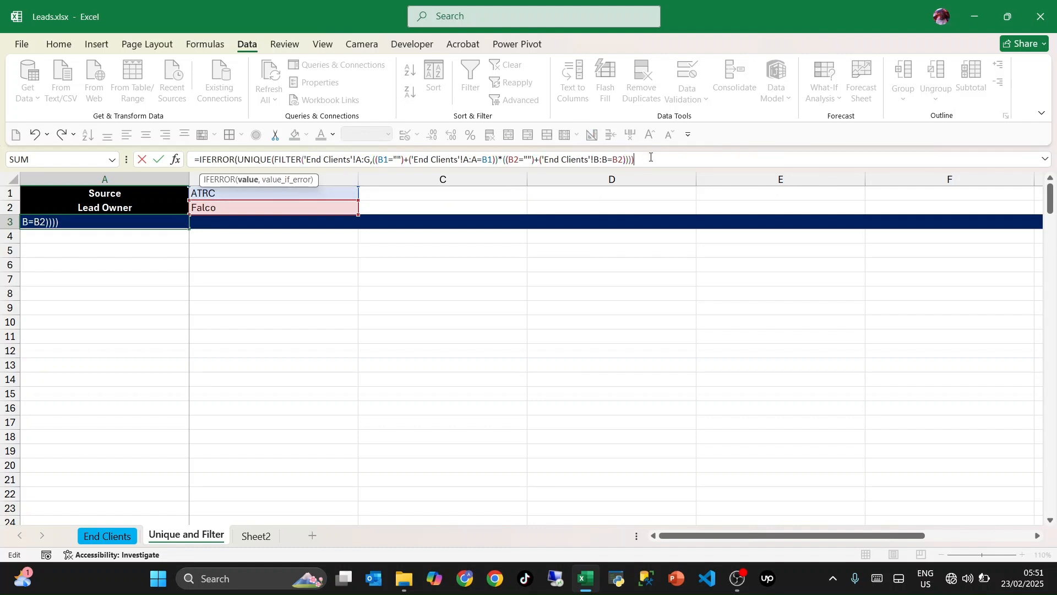
type("),\"Not Found")
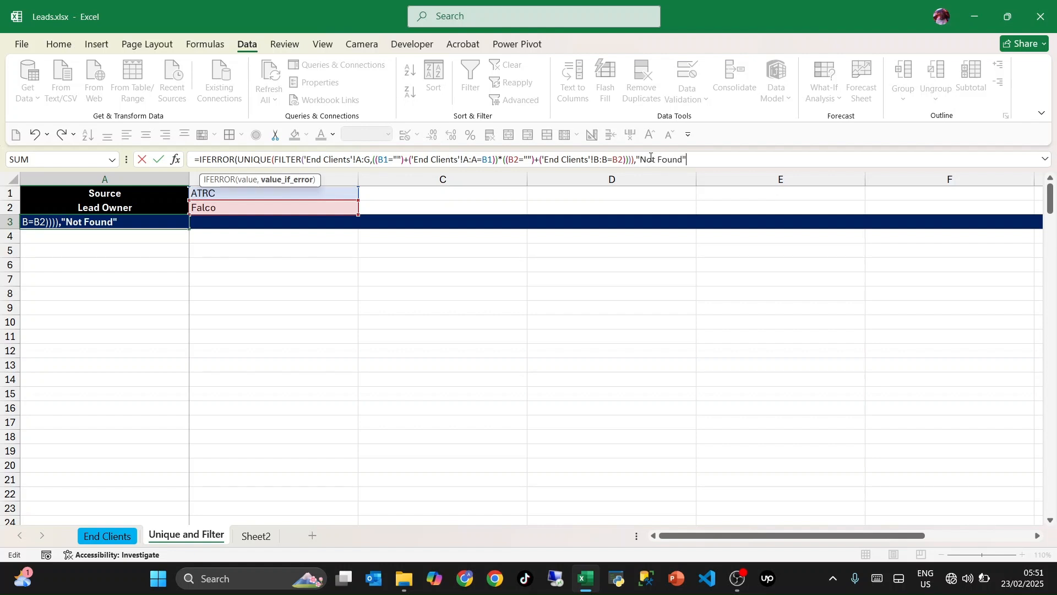
type("\")")
key("Return")
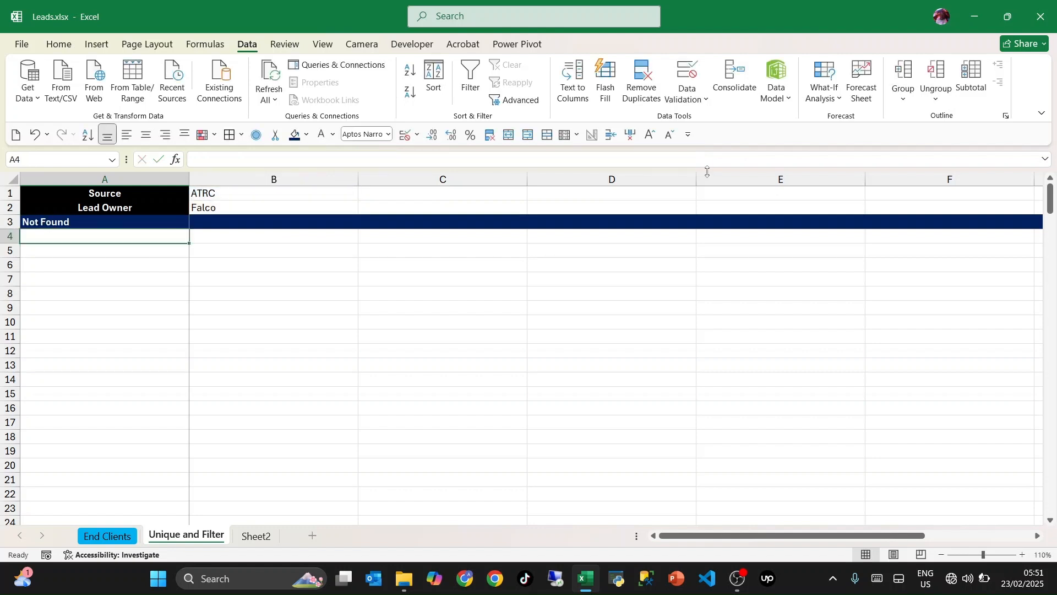
Clear the Source and Lead Owner criteria in B1:B2 and check the unfiltered leads list
left_click(239, 210)
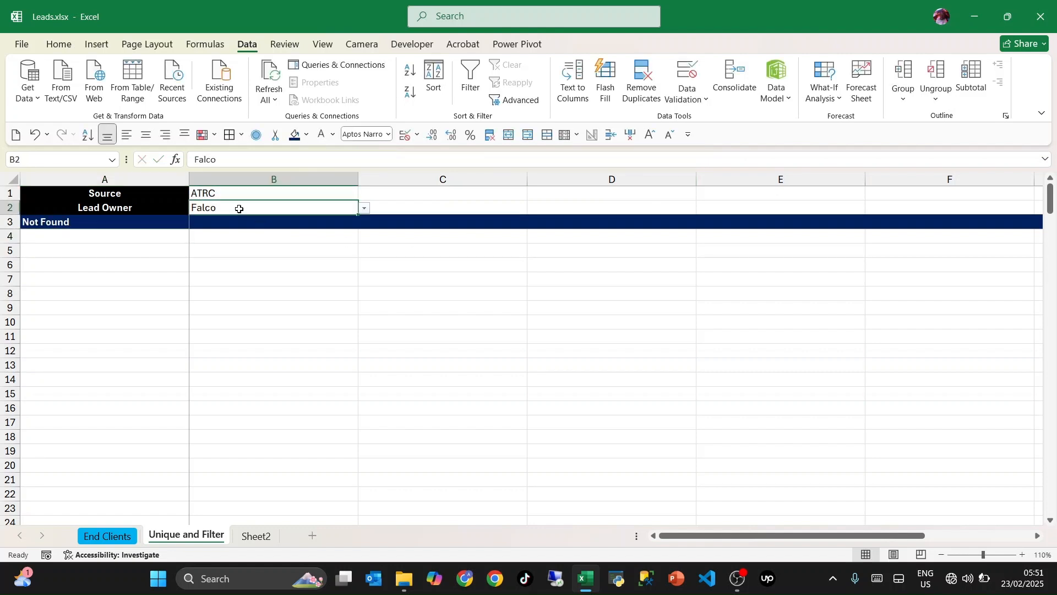
left_click(83, 220)
left_click(287, 196)
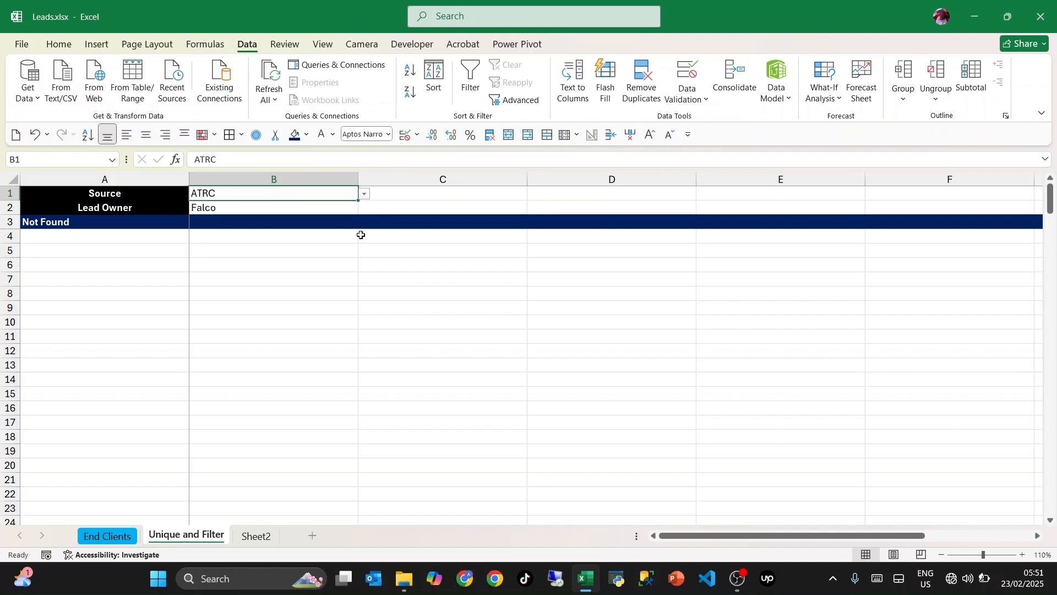
key("shift+Down")
key("Delete")
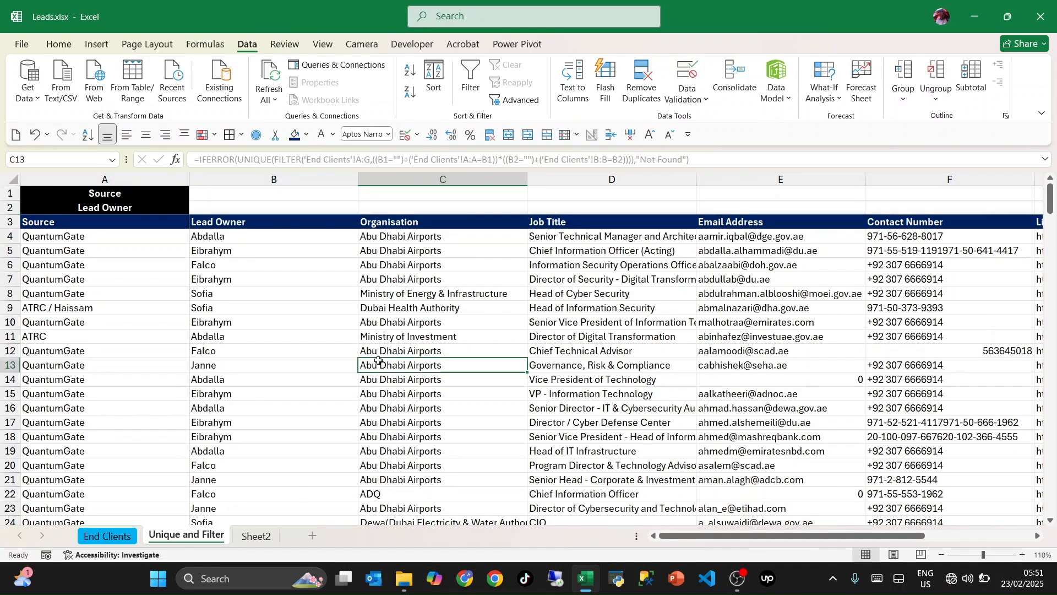
left_click(289, 314)
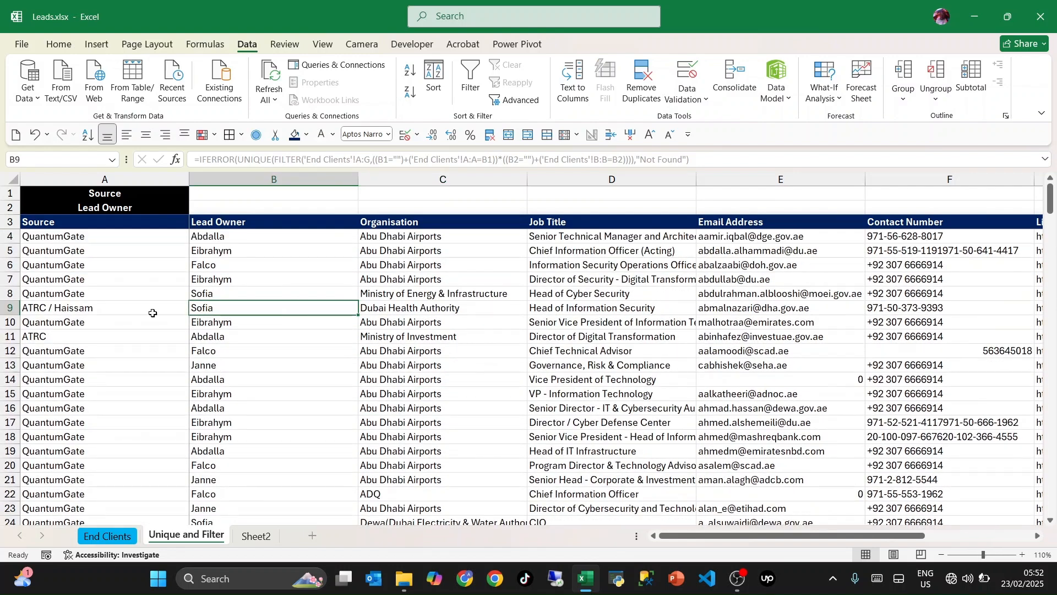
left_click(47, 337)
Choose QuantumGate as the Source criterion in B1
left_click(280, 194)
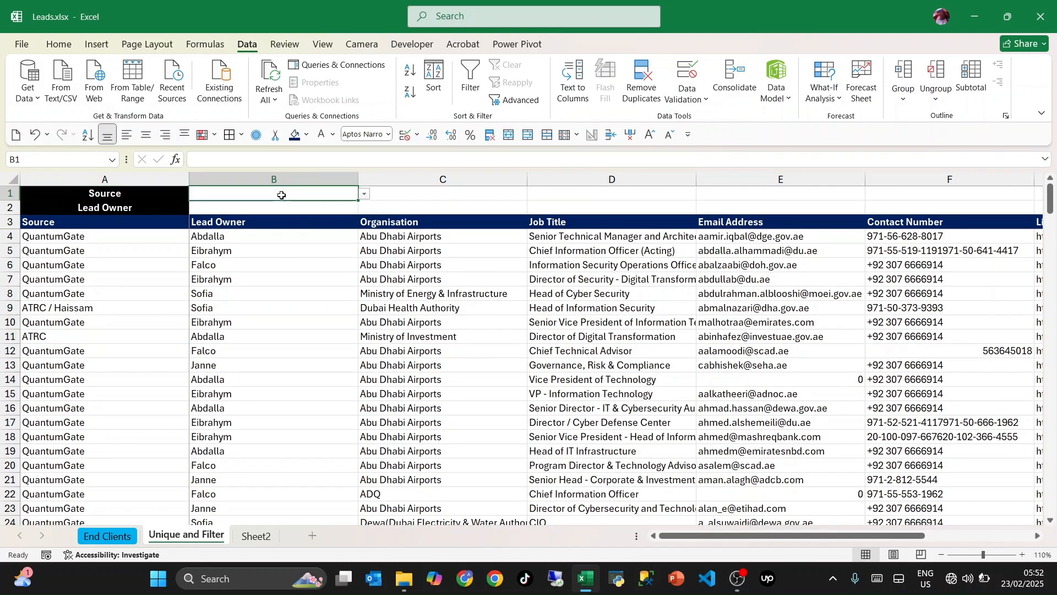
left_click(365, 194)
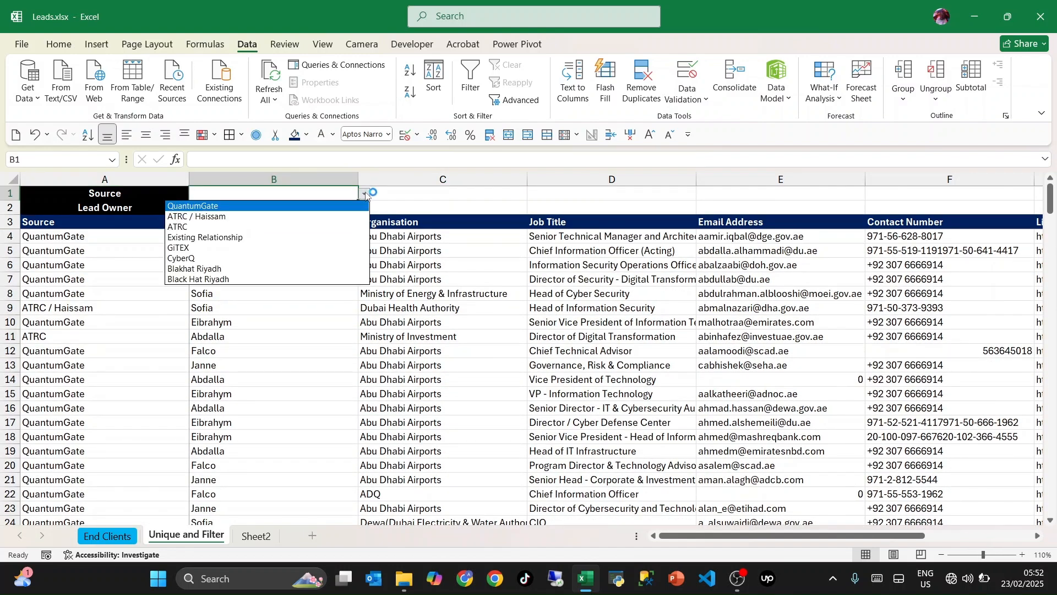
left_click(279, 206)
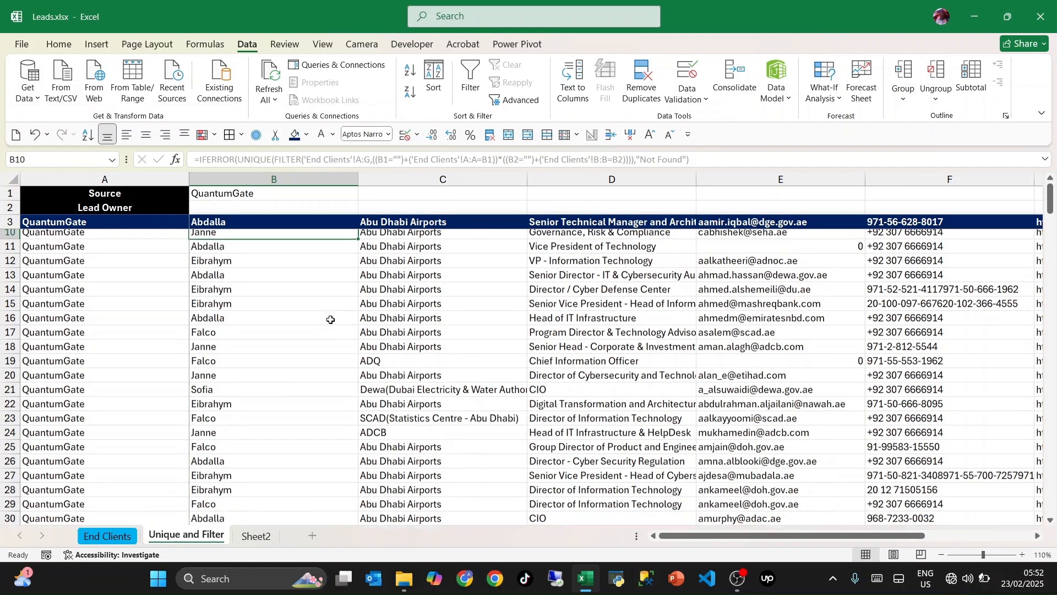
Choose the seventh lead owner in the drop-down list as the B2 criterion, and review the filtered rows
left_click(343, 206)
mouse_move(343, 207)
left_mouse_down()
mouse_move(365, 205)
mouse_move(337, 208)
left_mouse_up()
left_click(364, 208)
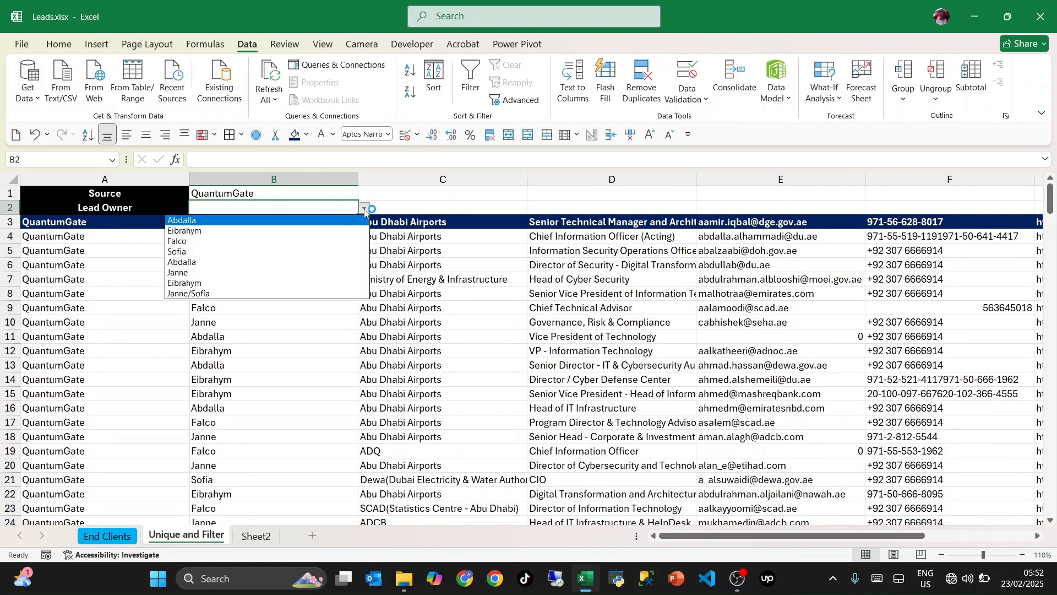
left_click(213, 283)
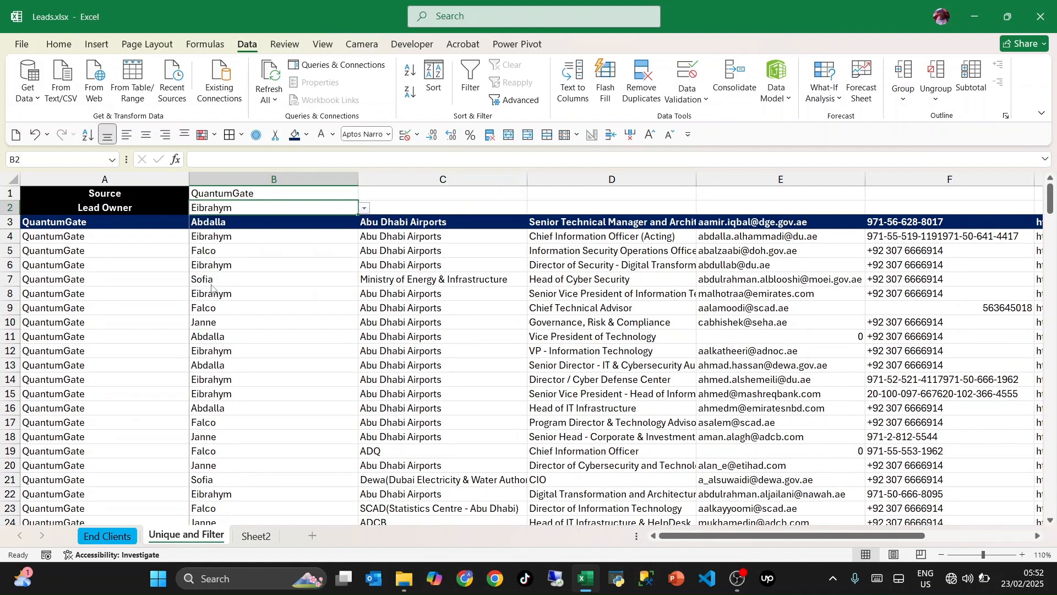
left_click(242, 345)
scroll(241, 345, "down", 5)
scroll(241, 345, "up", 5)
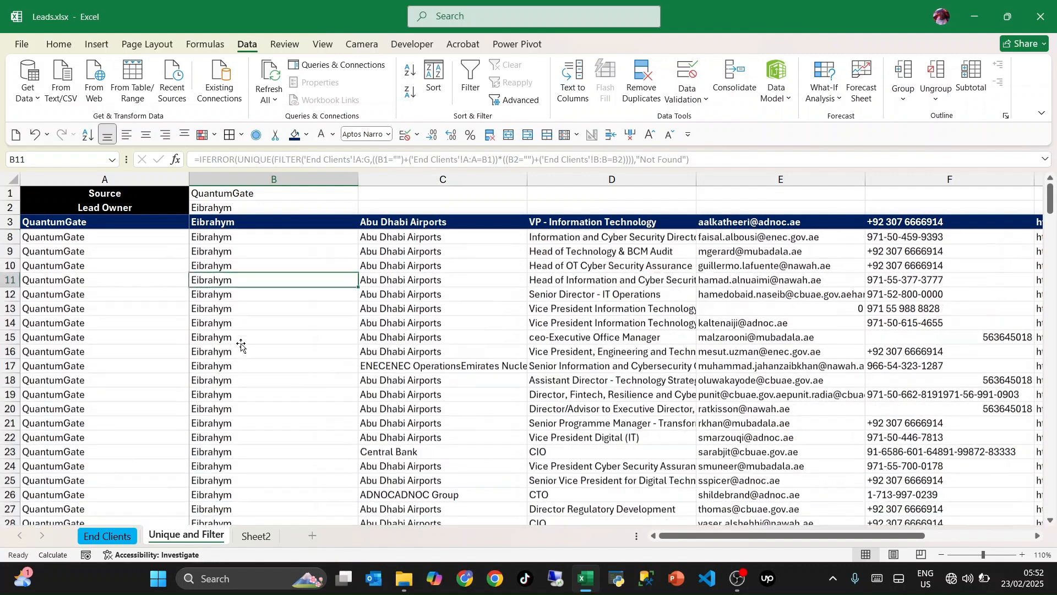
Change the Lead Owner criterion in B2 to the fourth name in the drop-down list
left_click(339, 207)
left_click(364, 209)
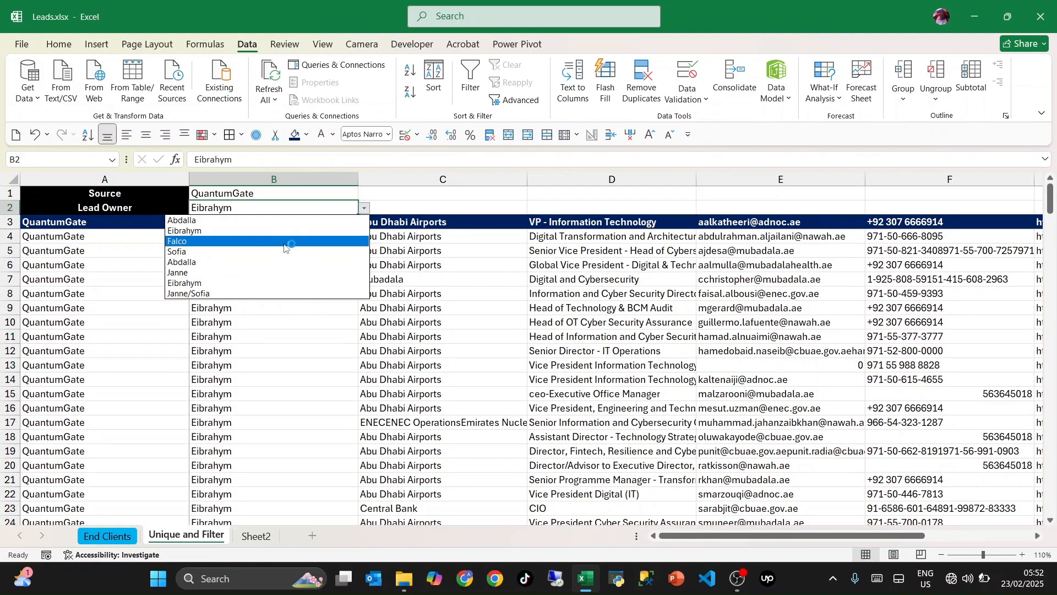
left_click(272, 253)
left_click(252, 297)
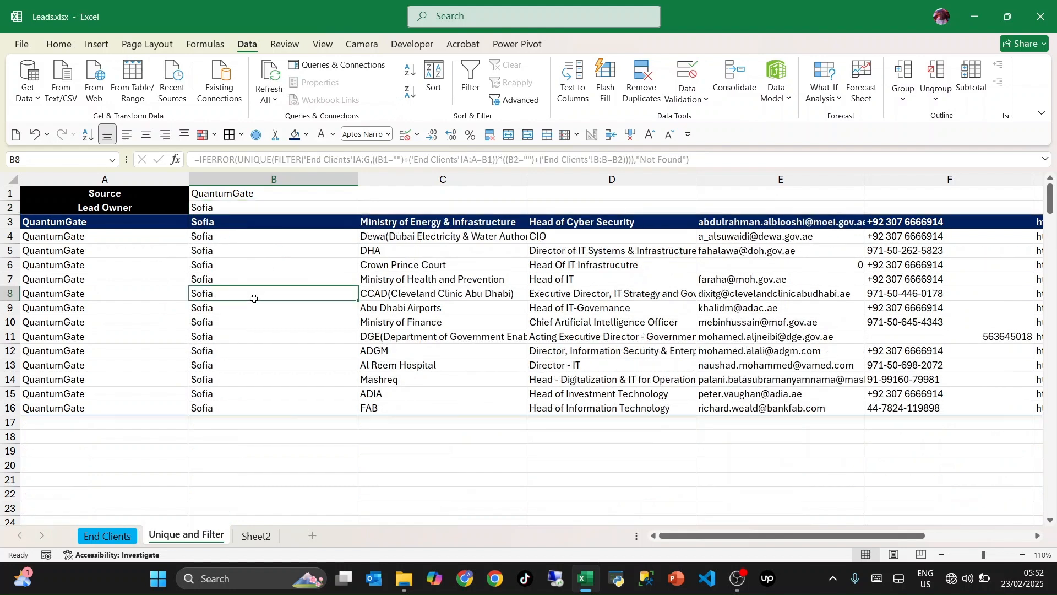
Set the Source criterion in B1 to CyberQ and check the filtered result in row 3
left_click(335, 196)
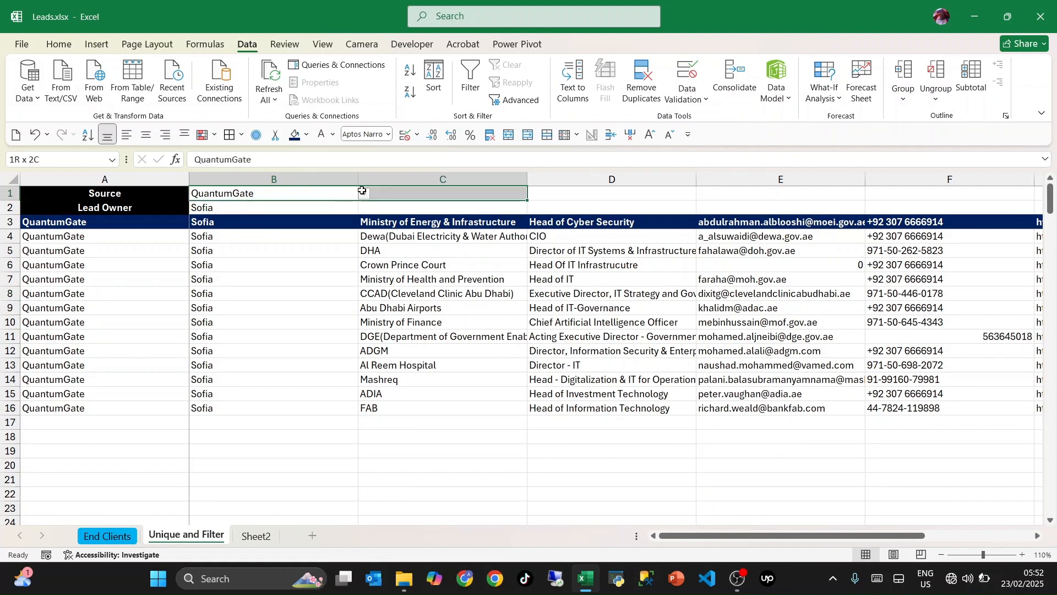
left_click(364, 194)
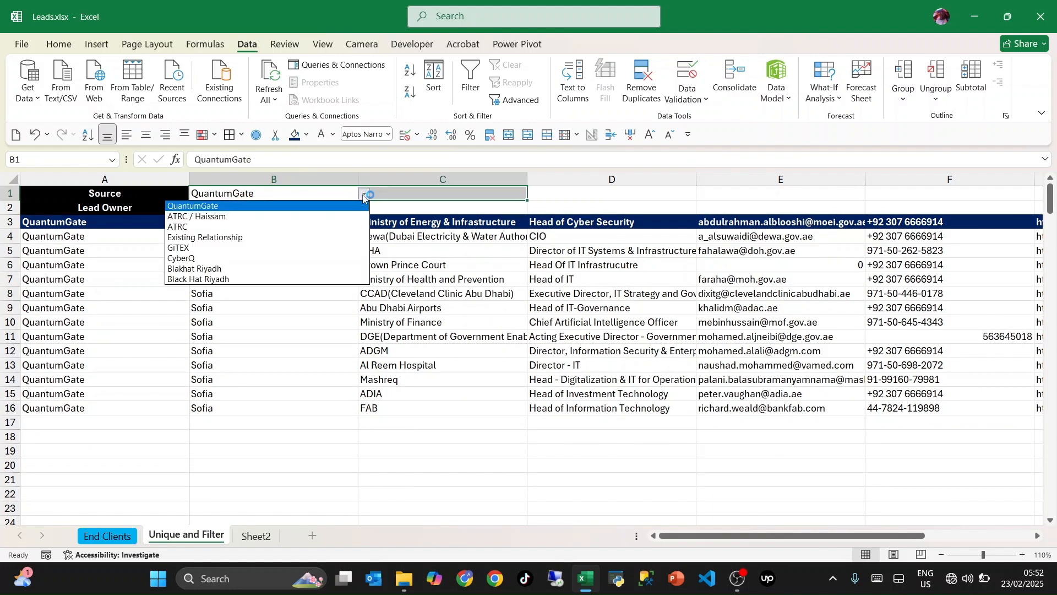
left_click(250, 258)
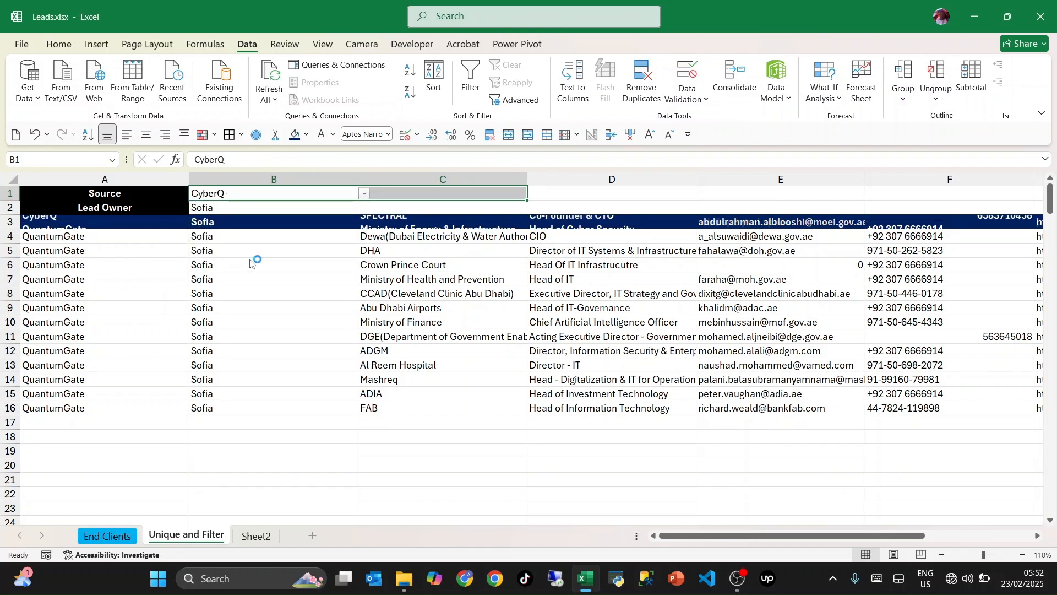
left_click(276, 246)
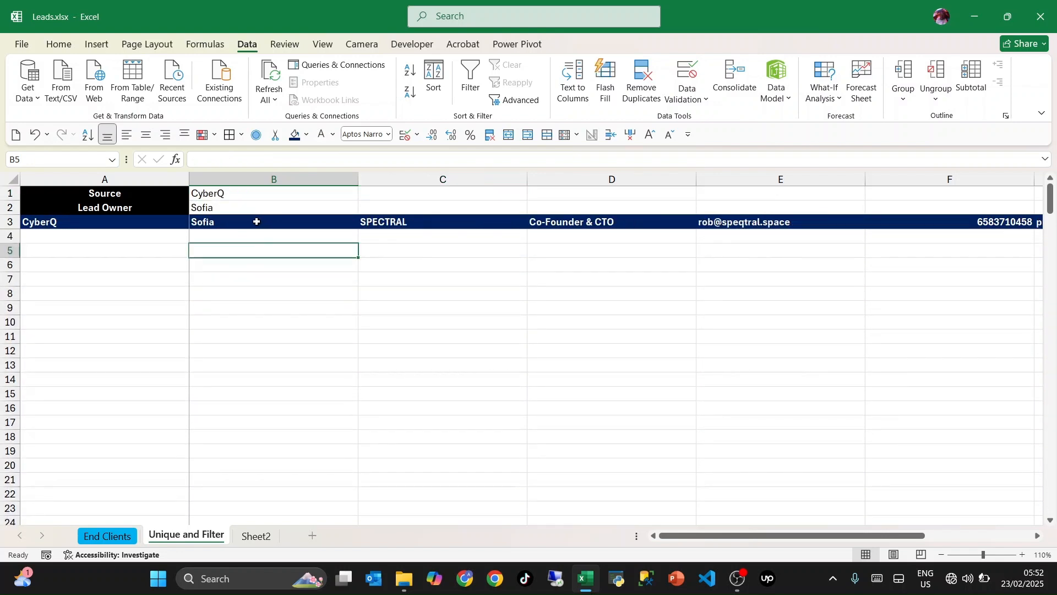
left_click(256, 222)
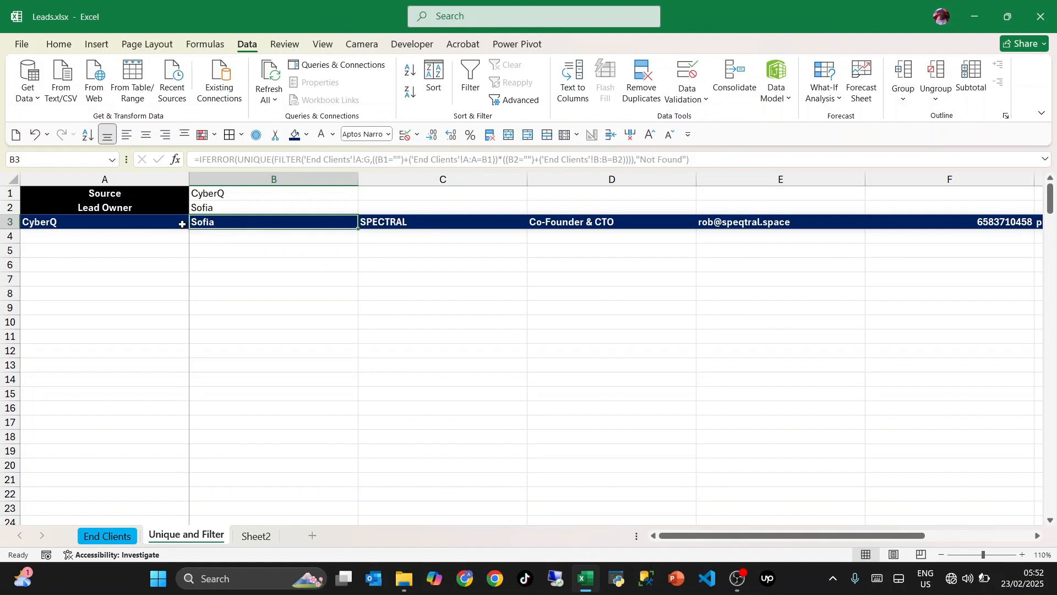